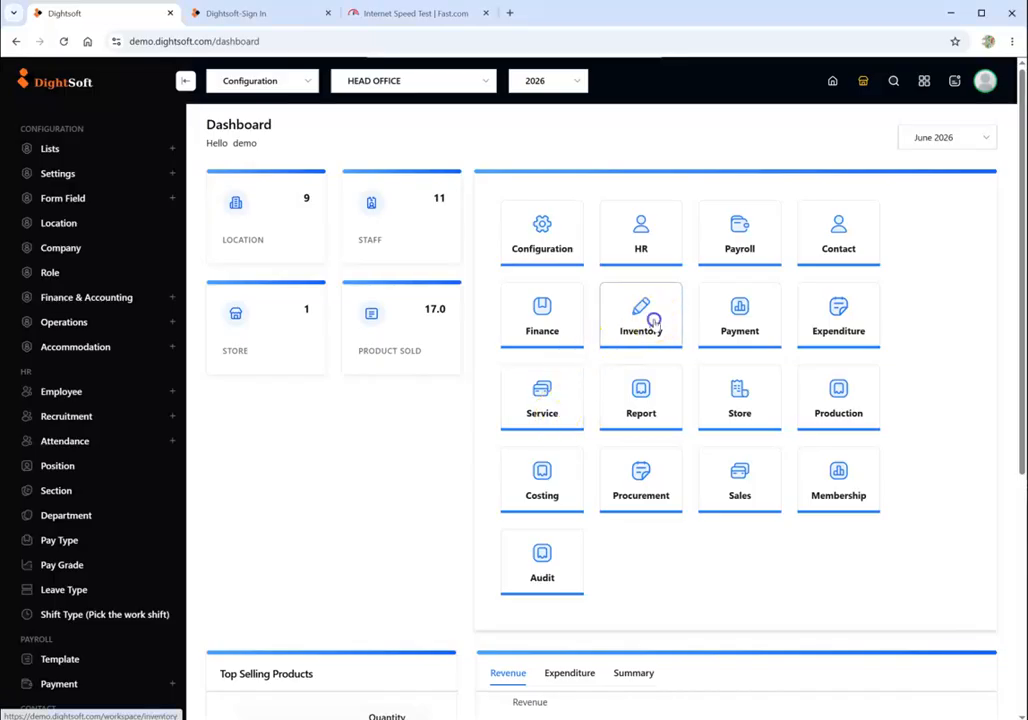
# - Open the new product form in the Inventory module and set the product type to GENERAL
pyautogui.click(653, 319)
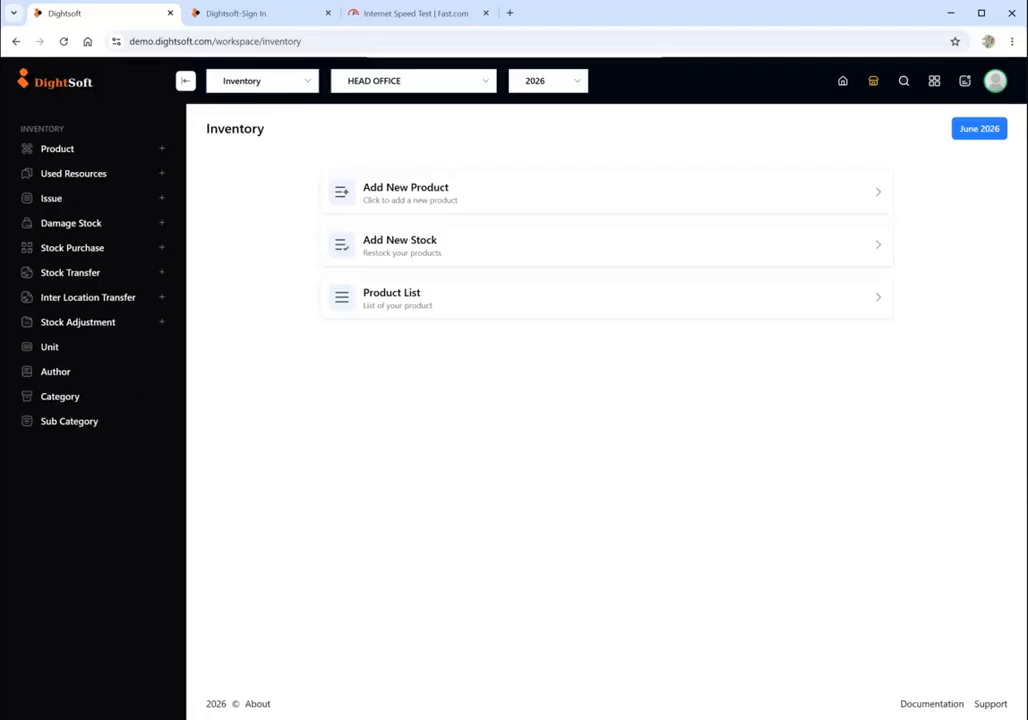
pyautogui.click(60, 152)
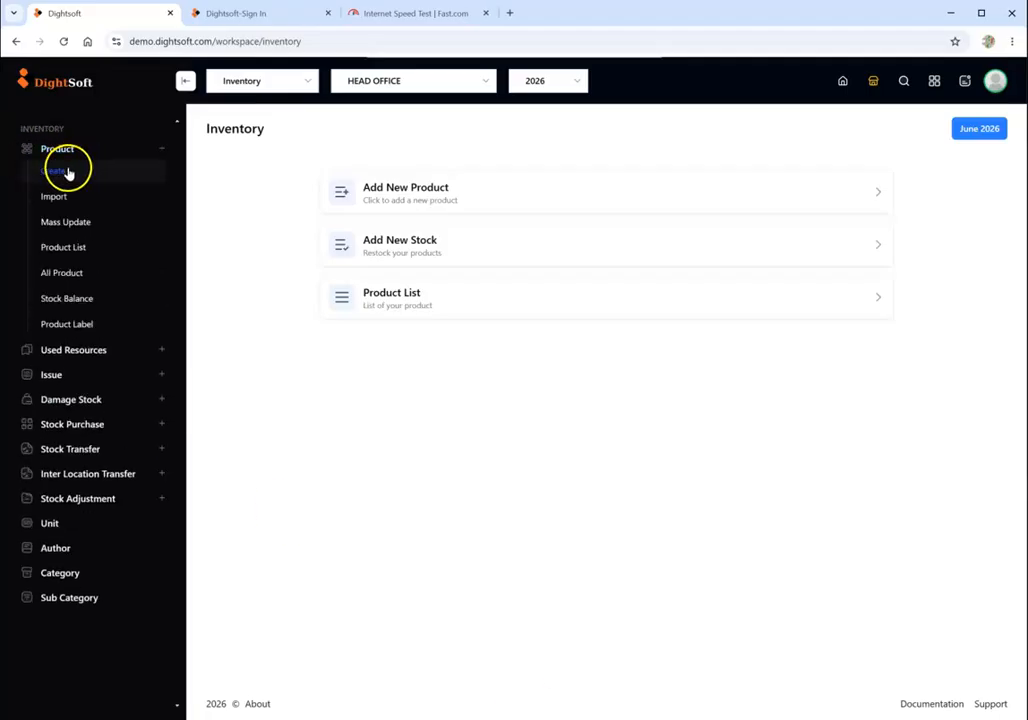
pyautogui.click(68, 173)
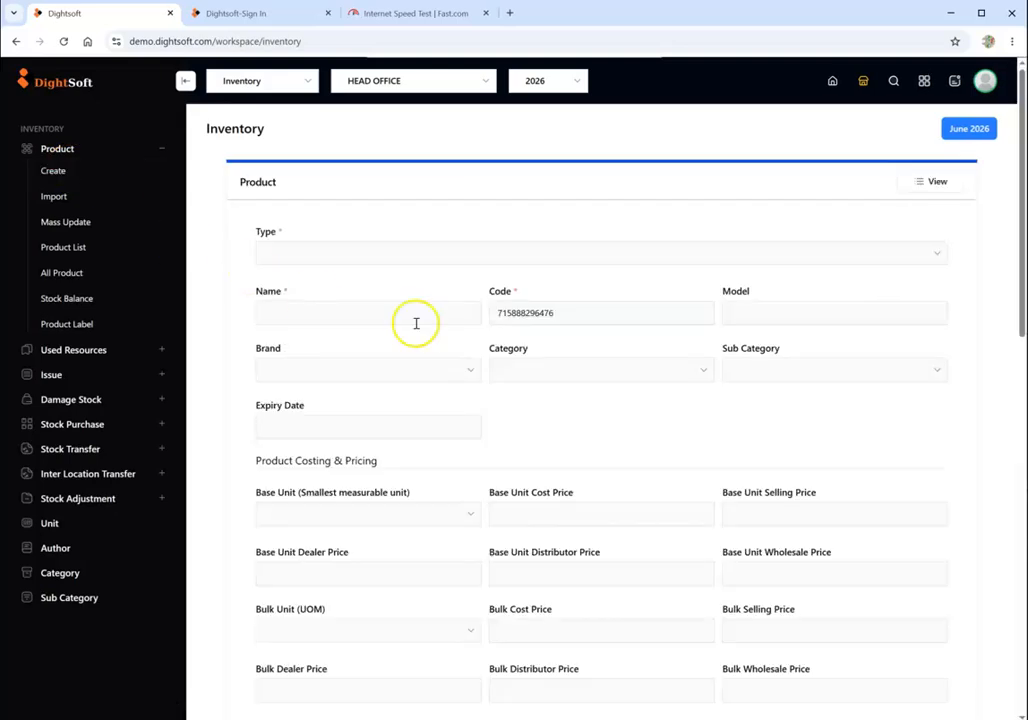
pyautogui.click(356, 257)
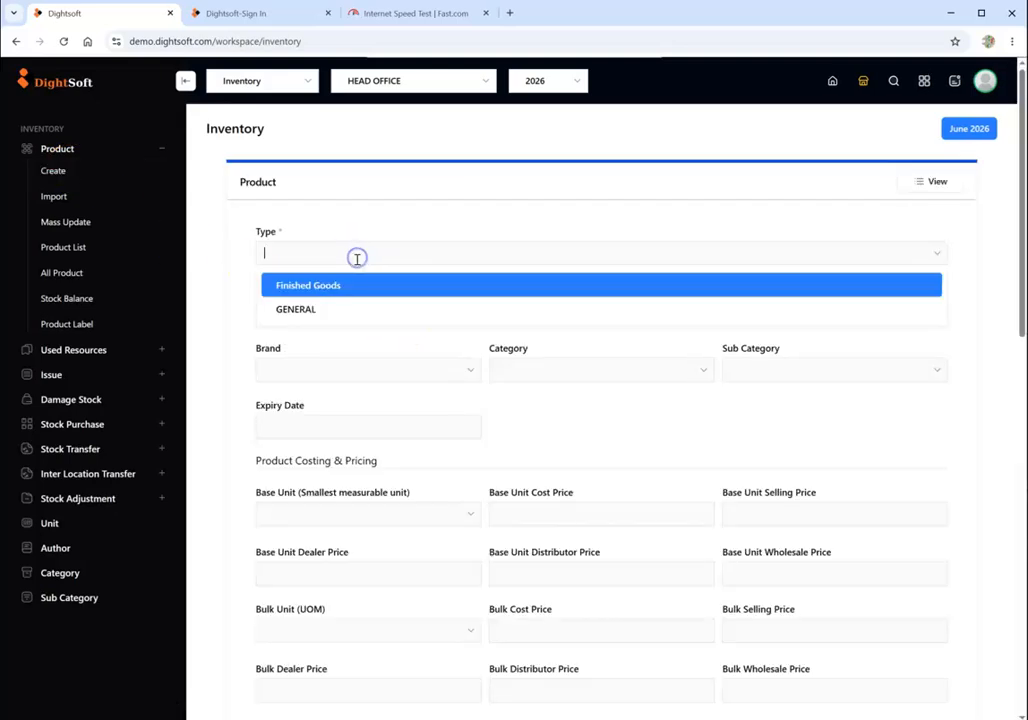
pyautogui.click(335, 310)
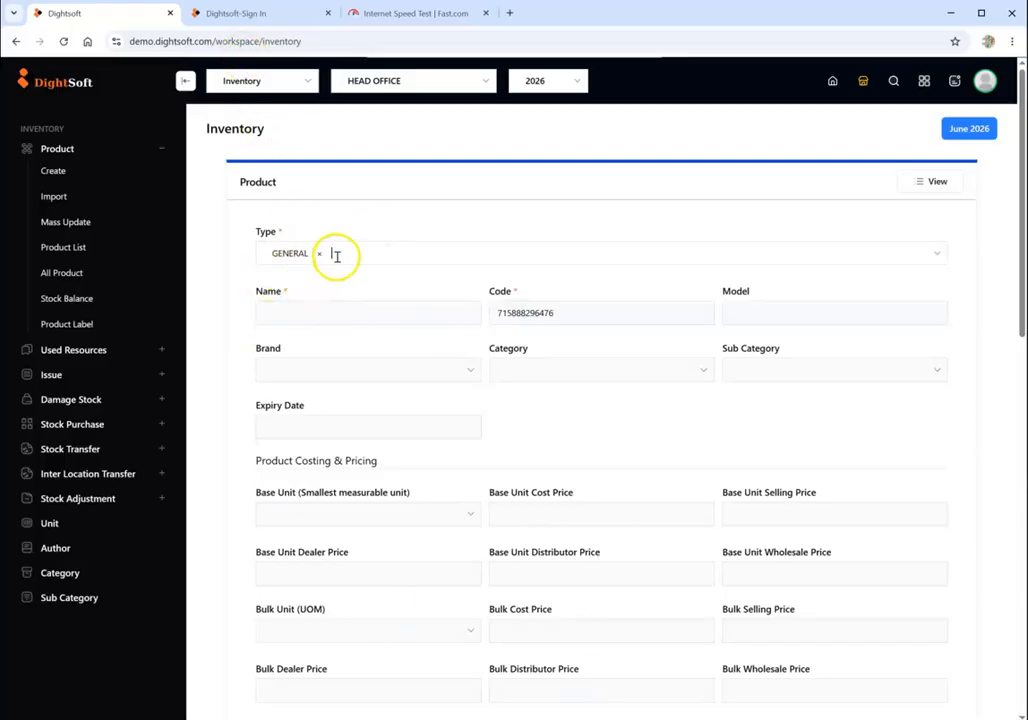
pyautogui.click(336, 256)
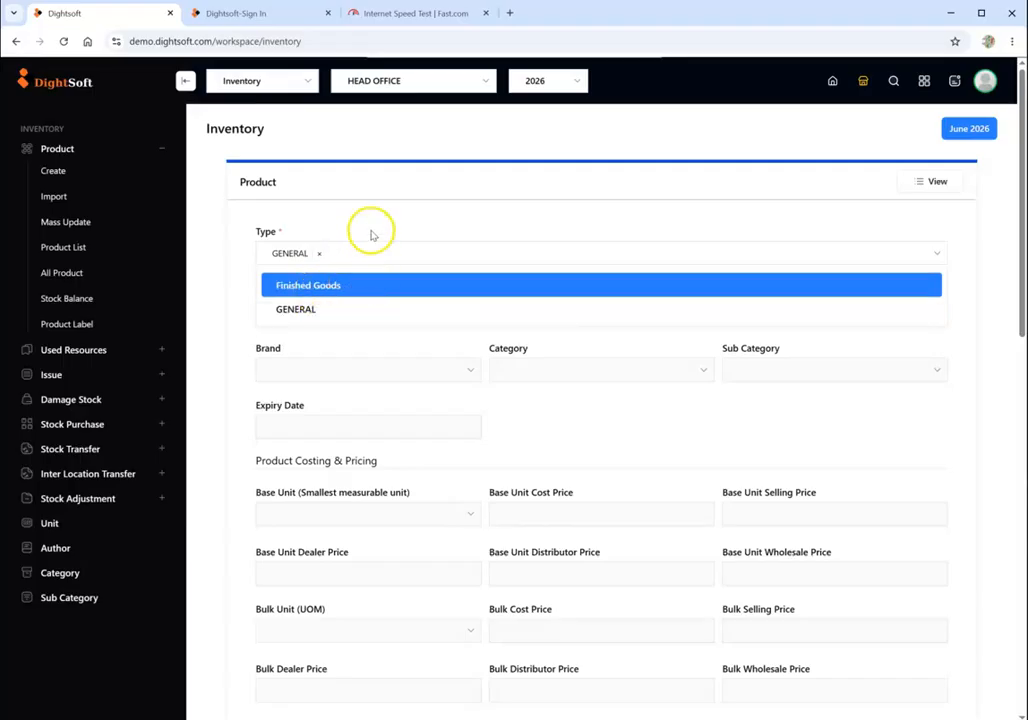
pyautogui.click(370, 232)
pyautogui.click(353, 257)
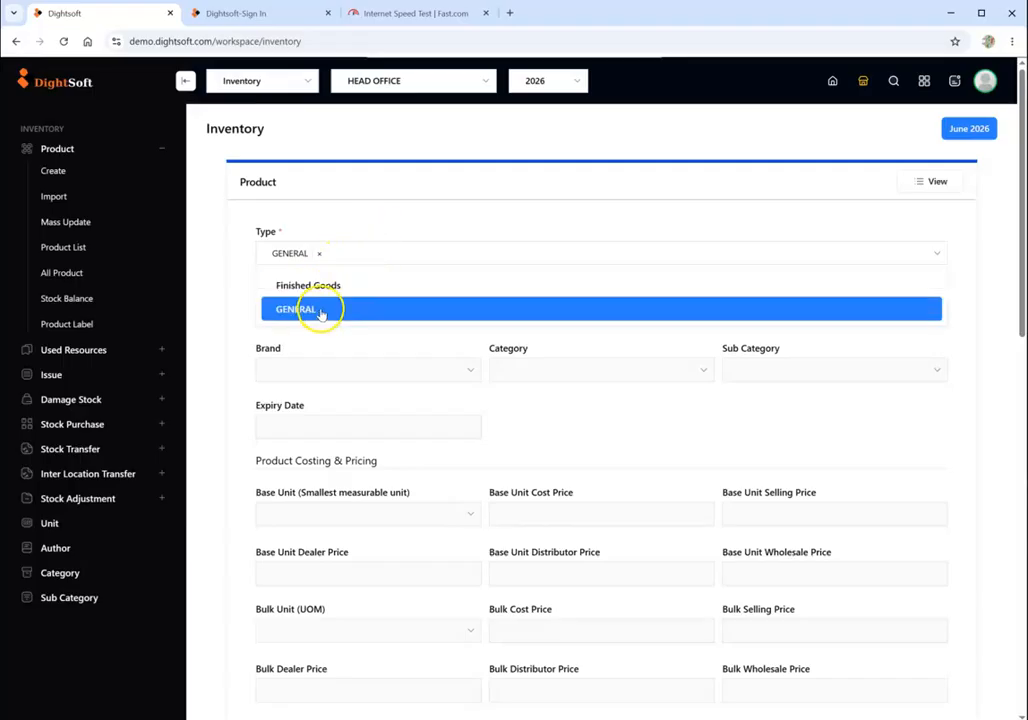
pyautogui.click(386, 220)
pyautogui.click(346, 263)
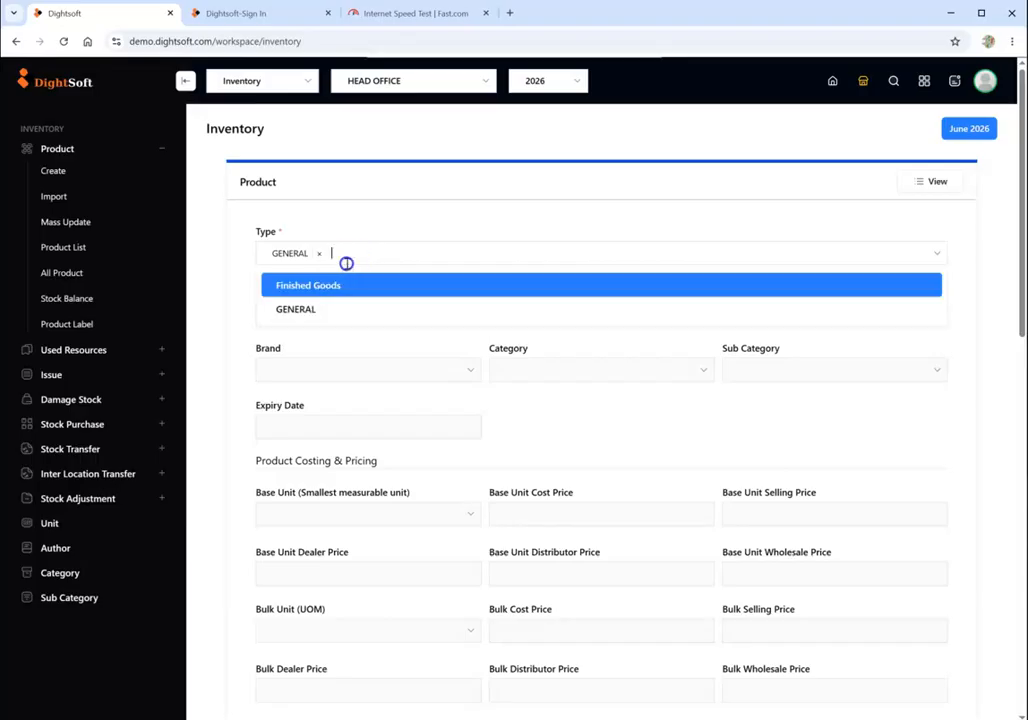
pyautogui.click(390, 227)
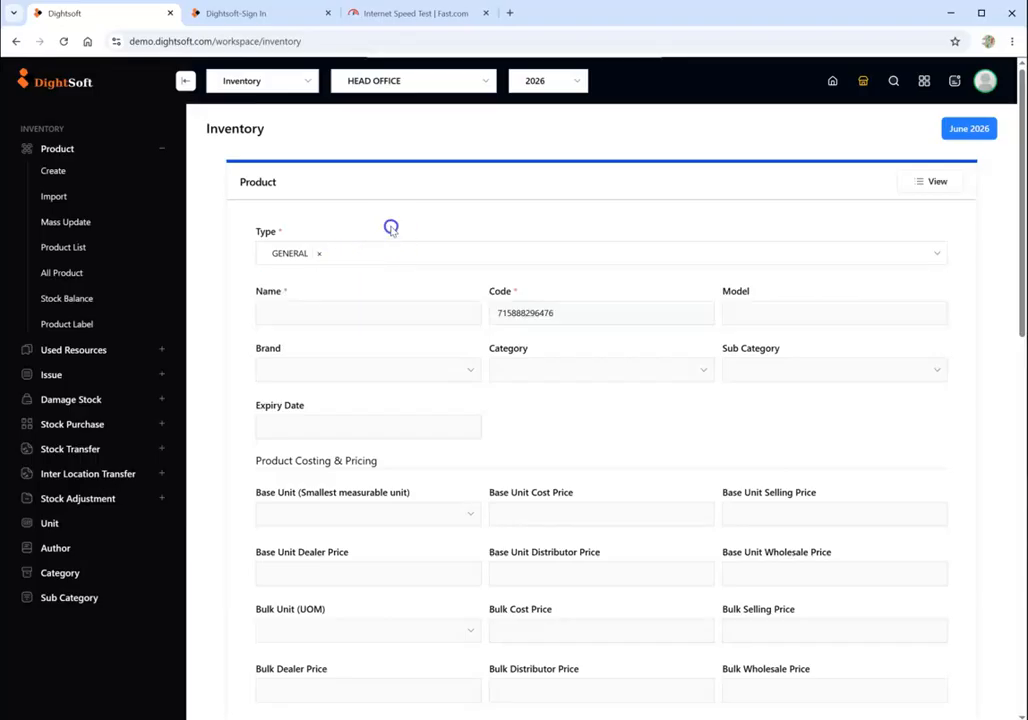
# - Enter HIGH BRAKE as the product name
pyautogui.click(372, 318)
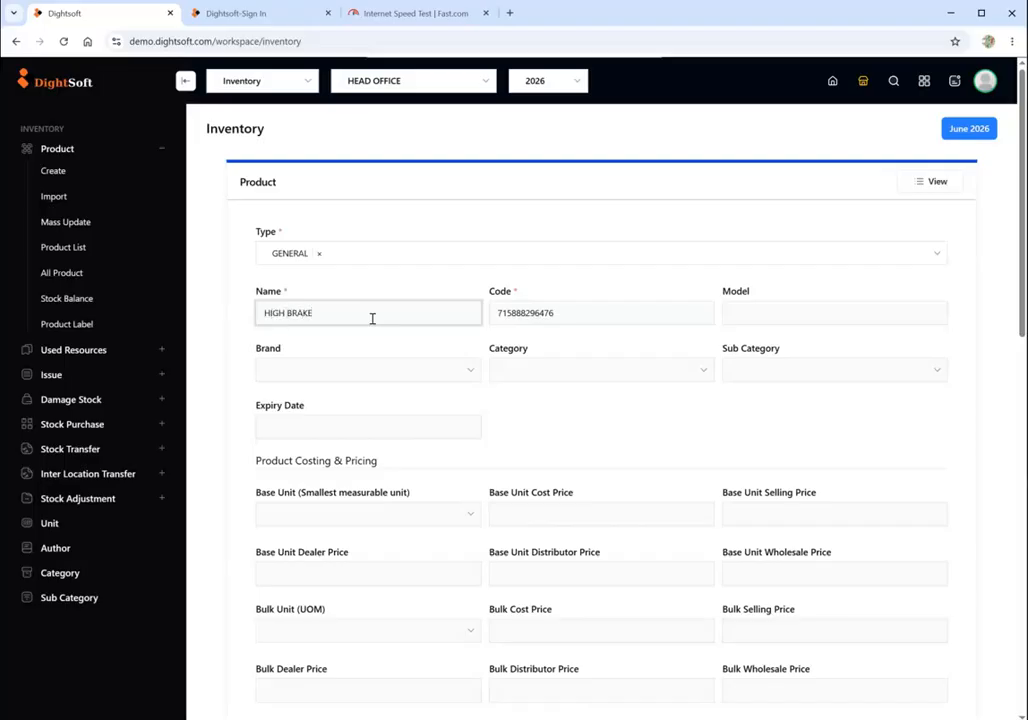
pyautogui.moveTo(373, 317); pyautogui.dragTo(272, 313)
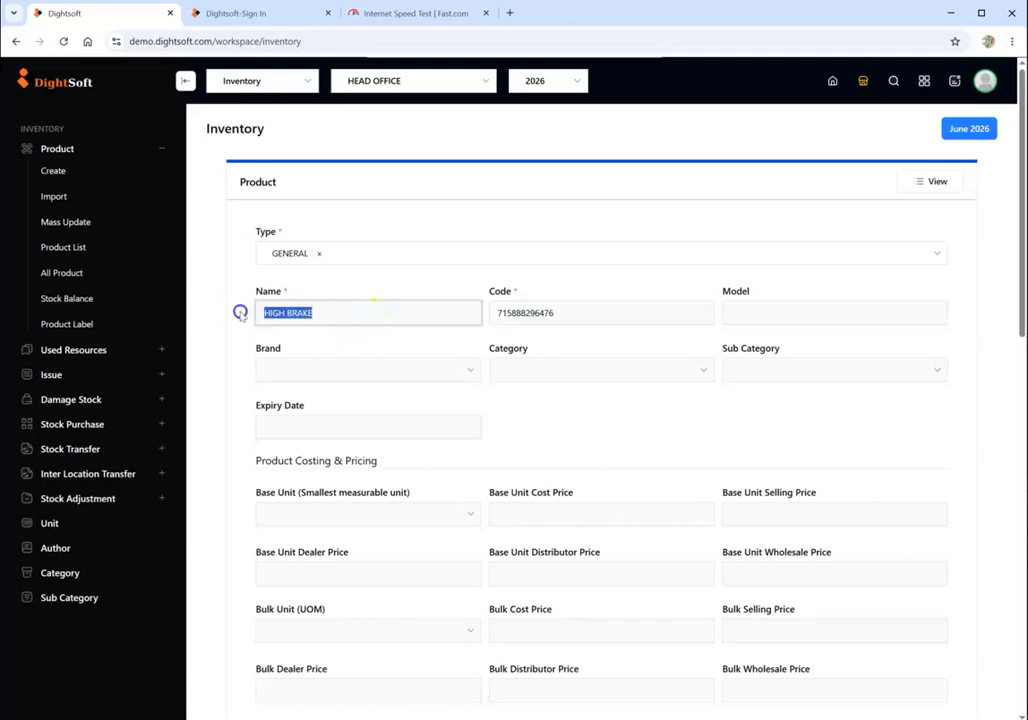
pyautogui.click(743, 312)
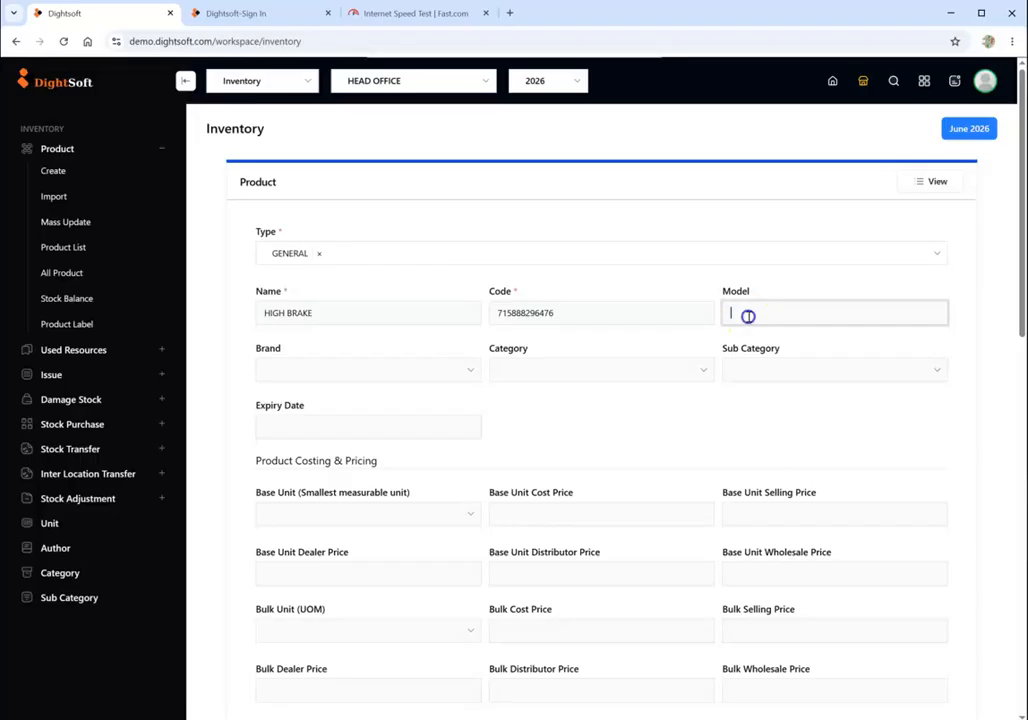
# - Set the base unit to pcs, with a base unit cost price of 1000 and a base unit selling price of 1100
pyautogui.scroll(-3, 535, 445)
pyautogui.scroll(1, 500, 444)
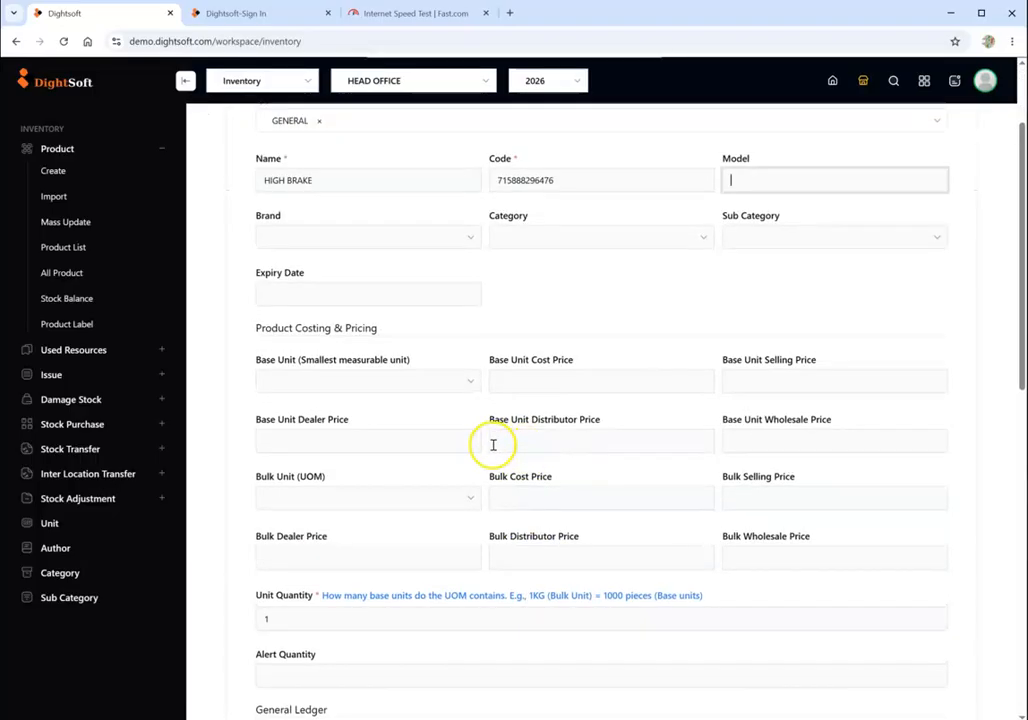
pyautogui.click(334, 385)
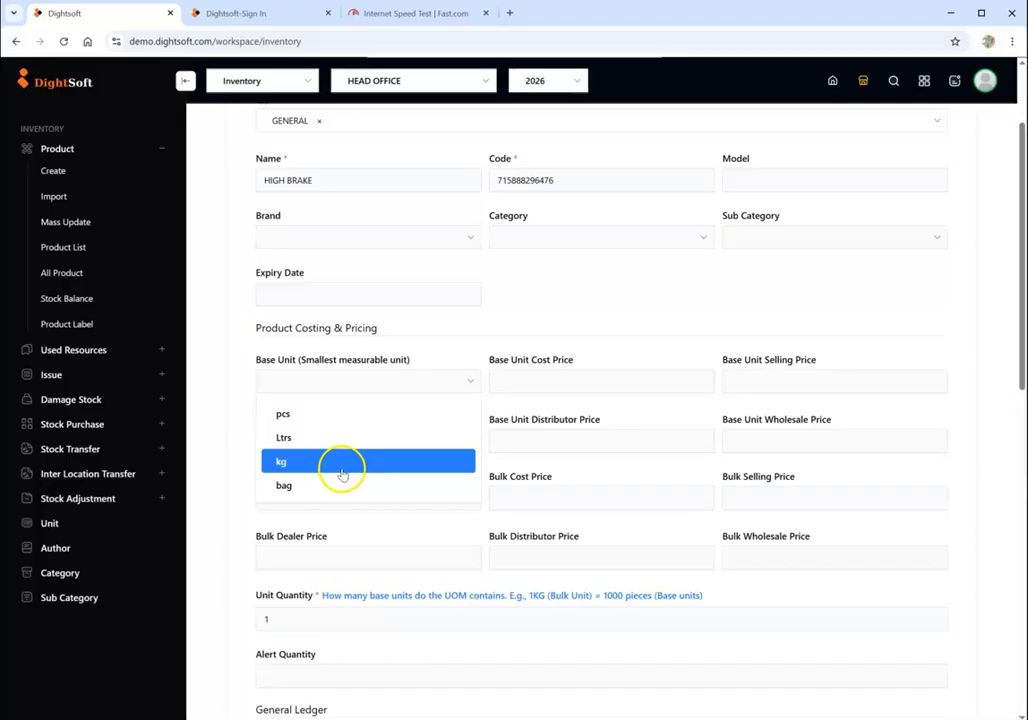
pyautogui.click(320, 412)
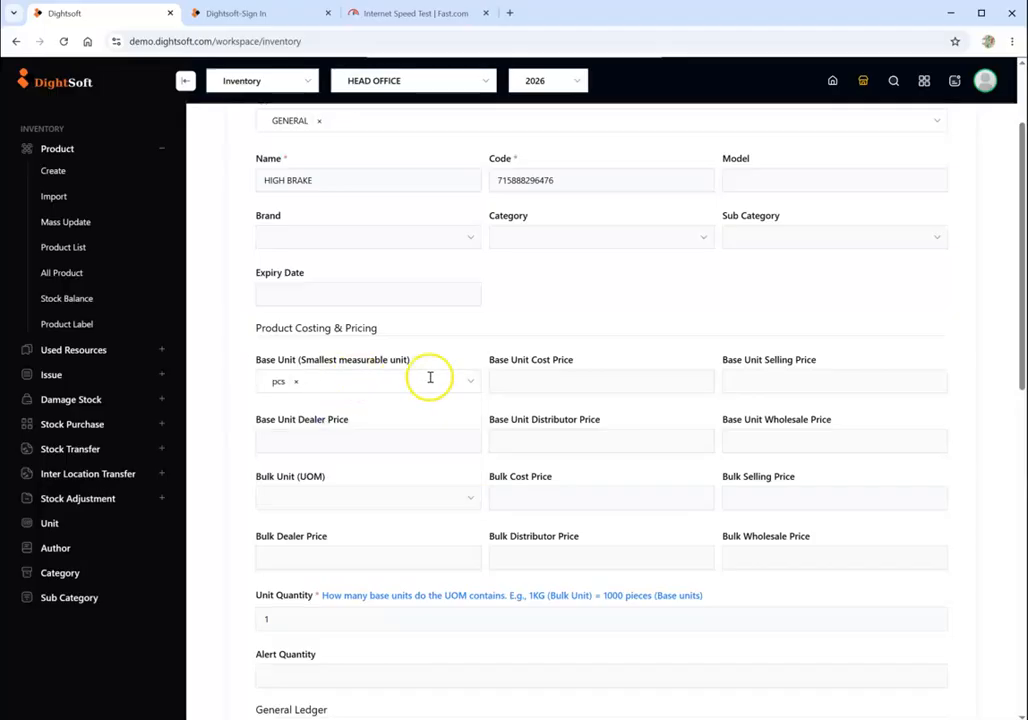
pyautogui.click(367, 389)
pyautogui.click(316, 422)
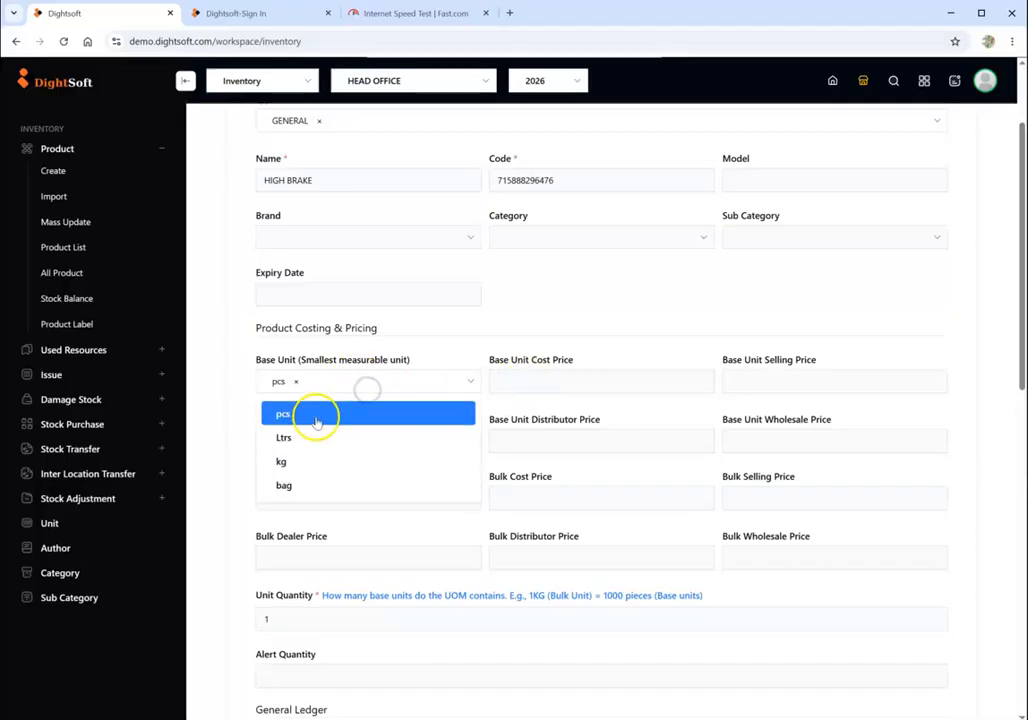
pyautogui.click(518, 385)
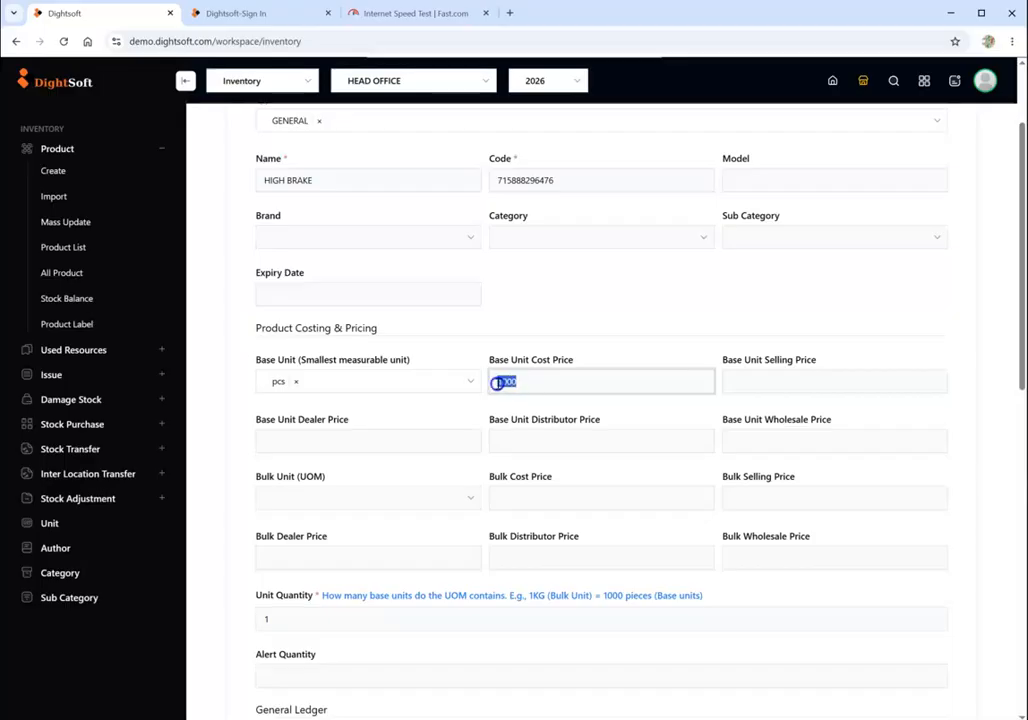
pyautogui.click(767, 384)
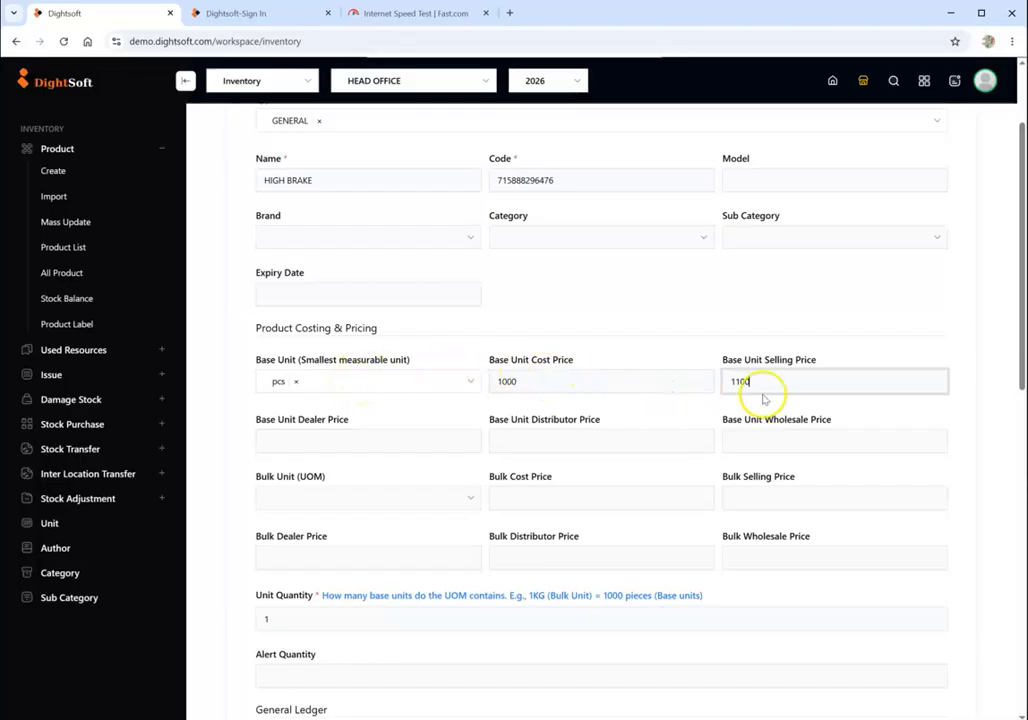
# - Review the product form's type, name, base unit, cost price and selling price entries
pyautogui.scroll(2, 700, 395)
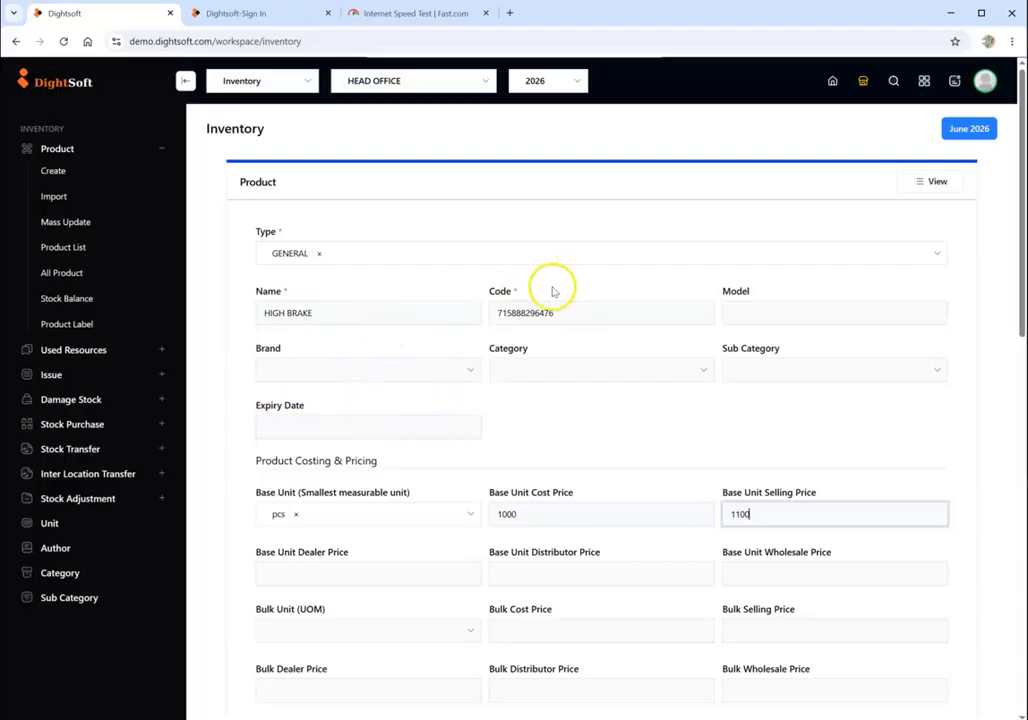
pyautogui.scroll(-2, 422, 454)
pyautogui.scroll(2, 349, 419)
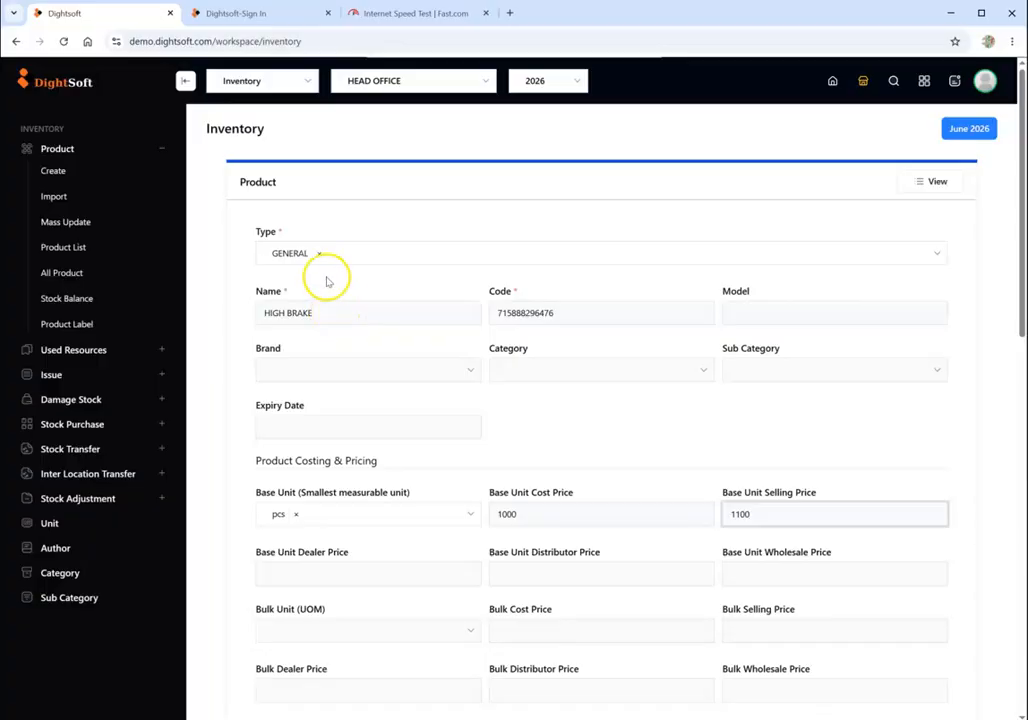
pyautogui.click(331, 312)
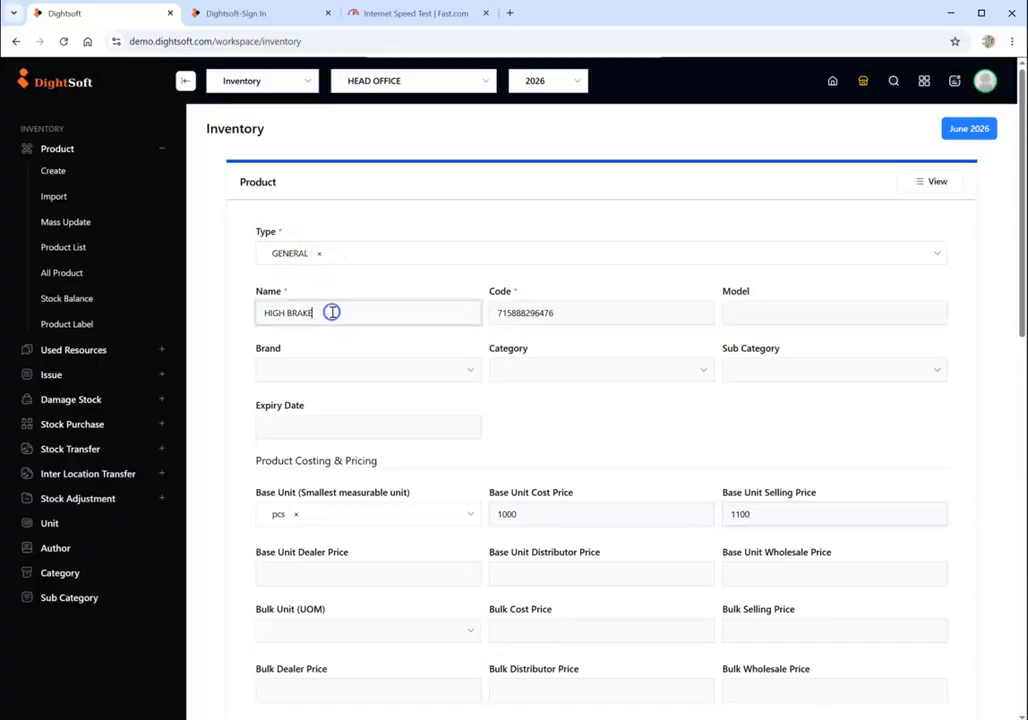
pyautogui.scroll(-1, 332, 312)
pyautogui.scroll(-2, 332, 312)
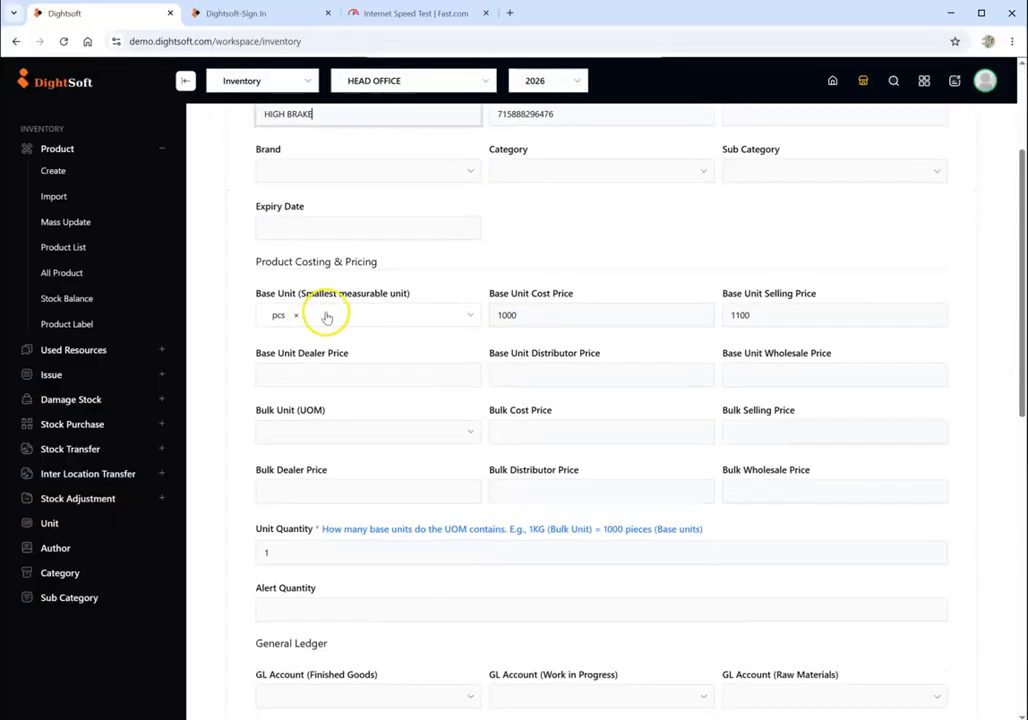
pyautogui.doubleClick(508, 316)
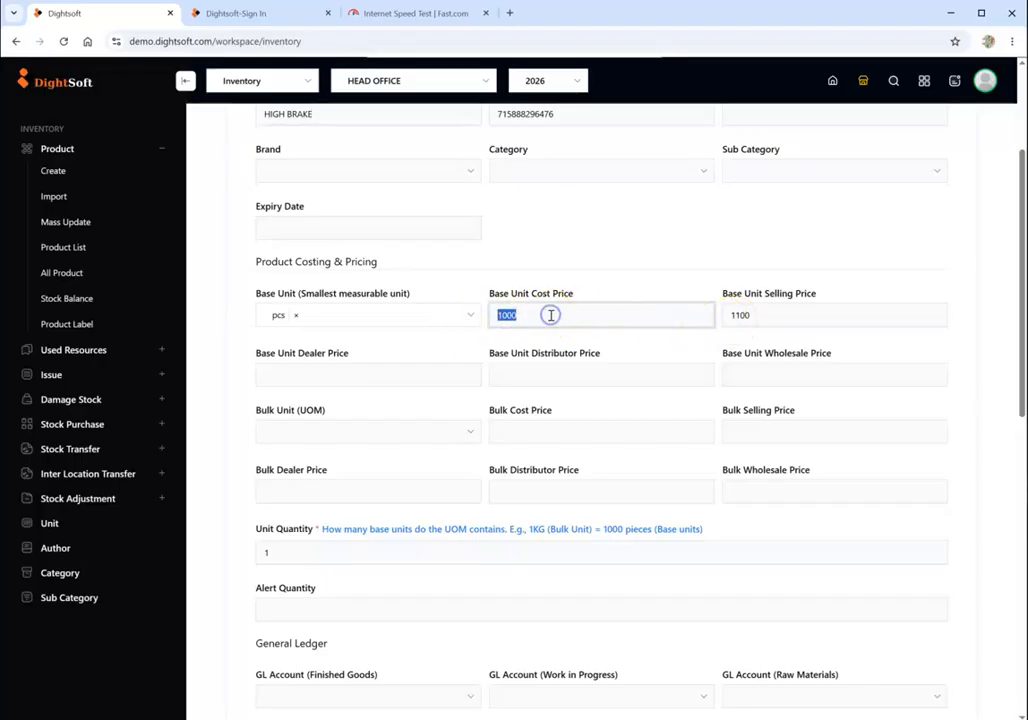
pyautogui.click(737, 316)
pyautogui.doubleClick(737, 316)
# - Submit the new HIGH BRAKE product, leaving the general ledger and other optional fields empty
pyautogui.scroll(-5, 621, 460)
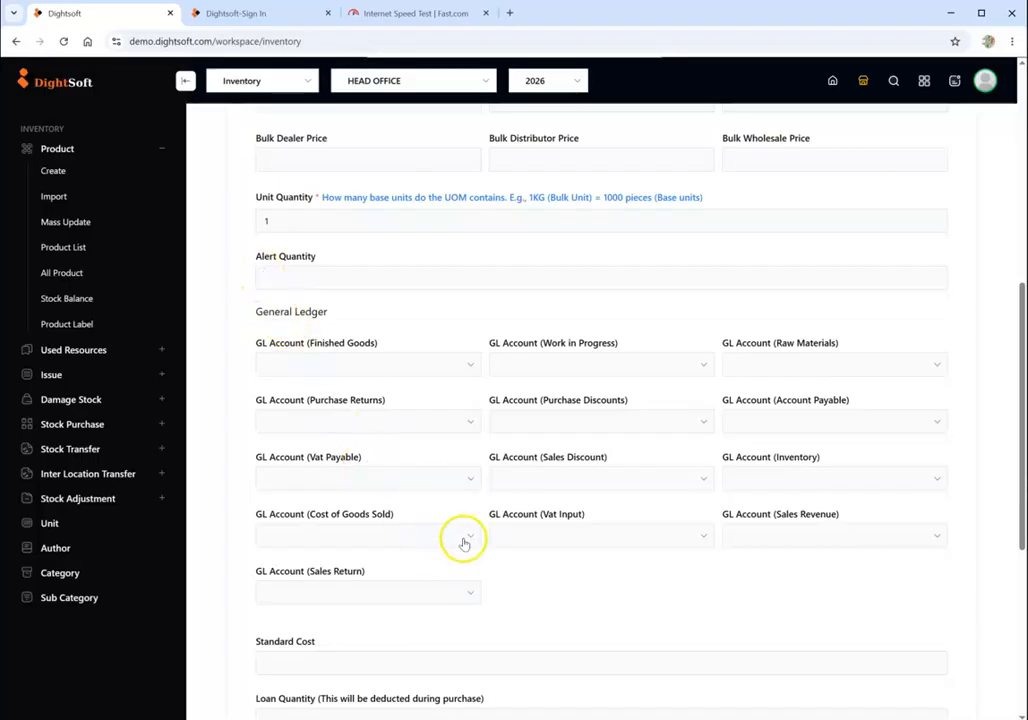
pyautogui.scroll(-2, 461, 541)
pyautogui.scroll(-2, 462, 541)
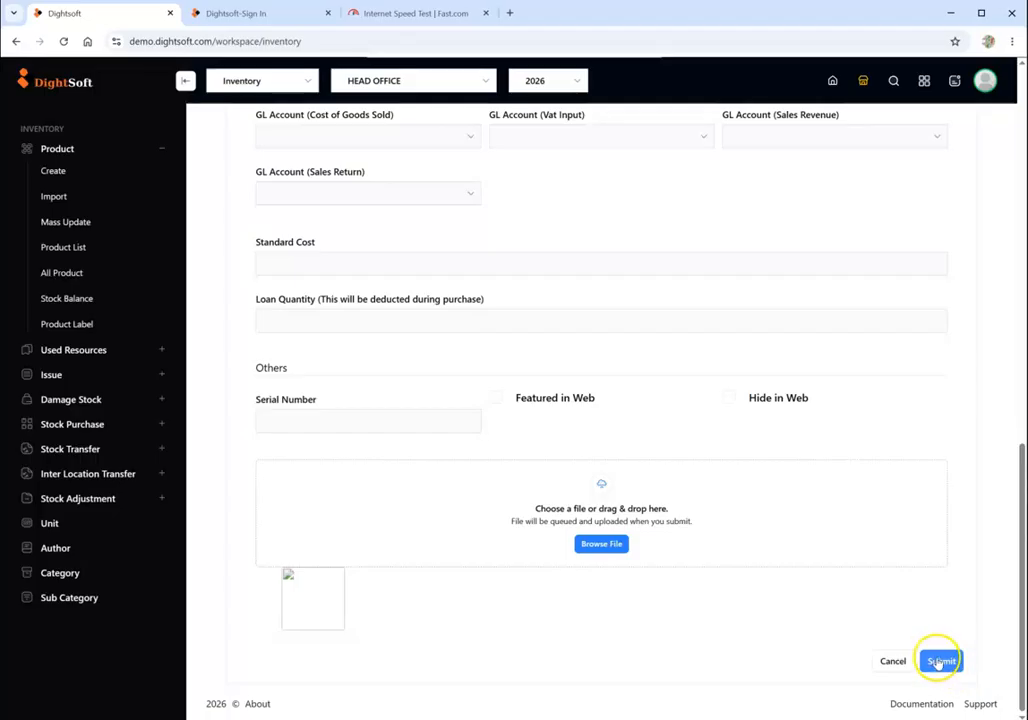
pyautogui.scroll(3, 934, 661)
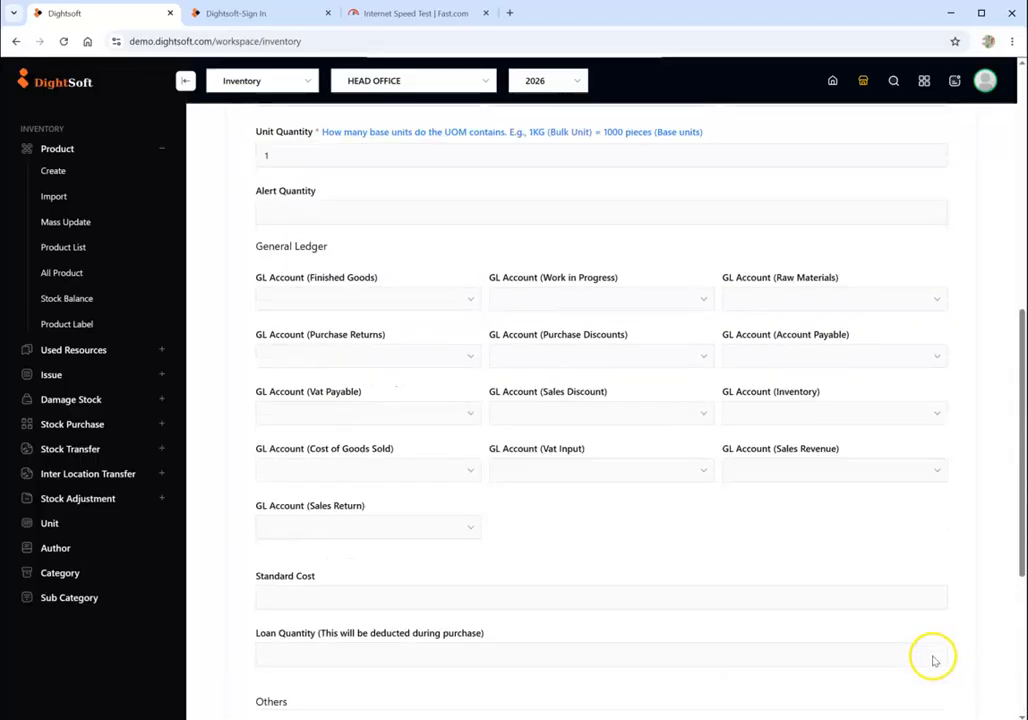
pyautogui.scroll(-2, 934, 660)
pyautogui.scroll(-2, 934, 661)
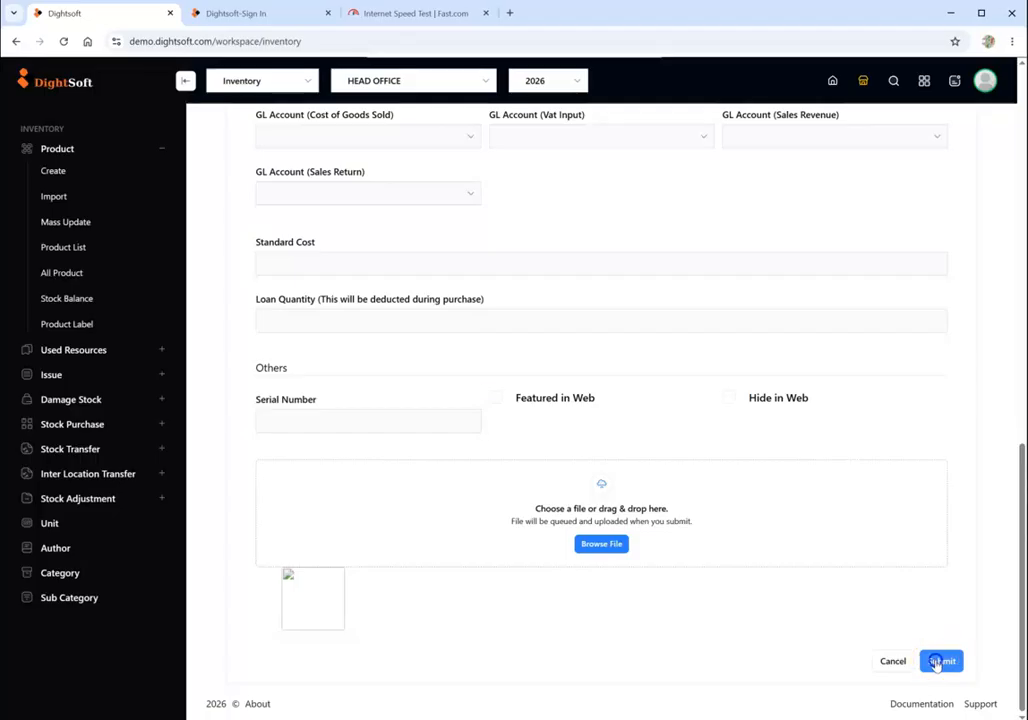
pyautogui.click(936, 662)
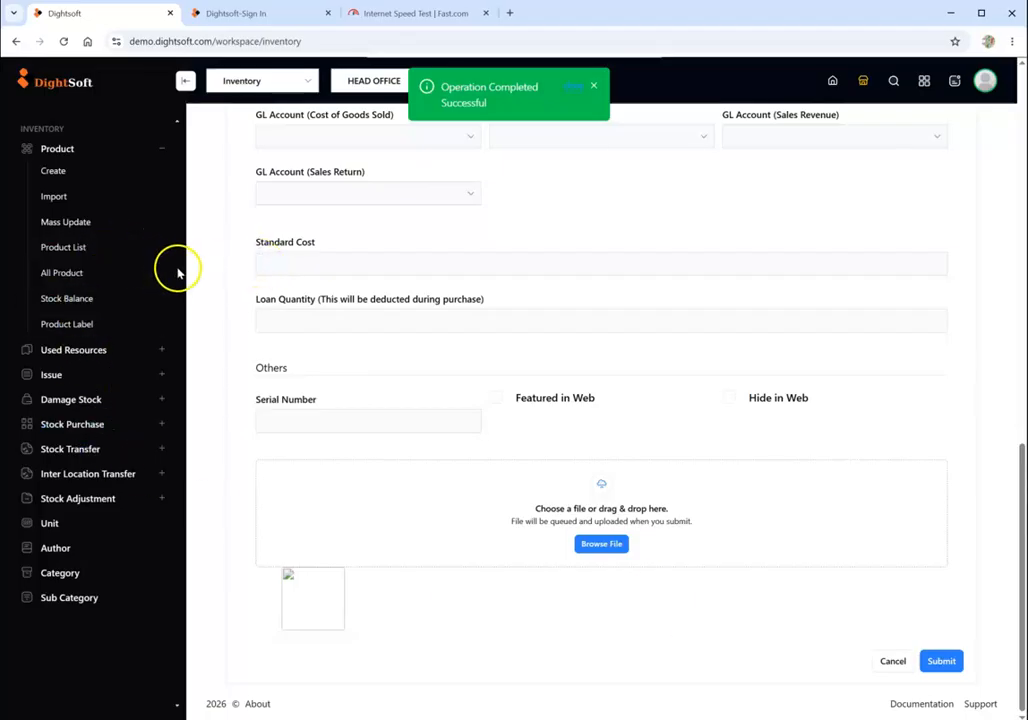
# - Open the list of all products and search it for "HI"
pyautogui.scroll(1, 390, 298)
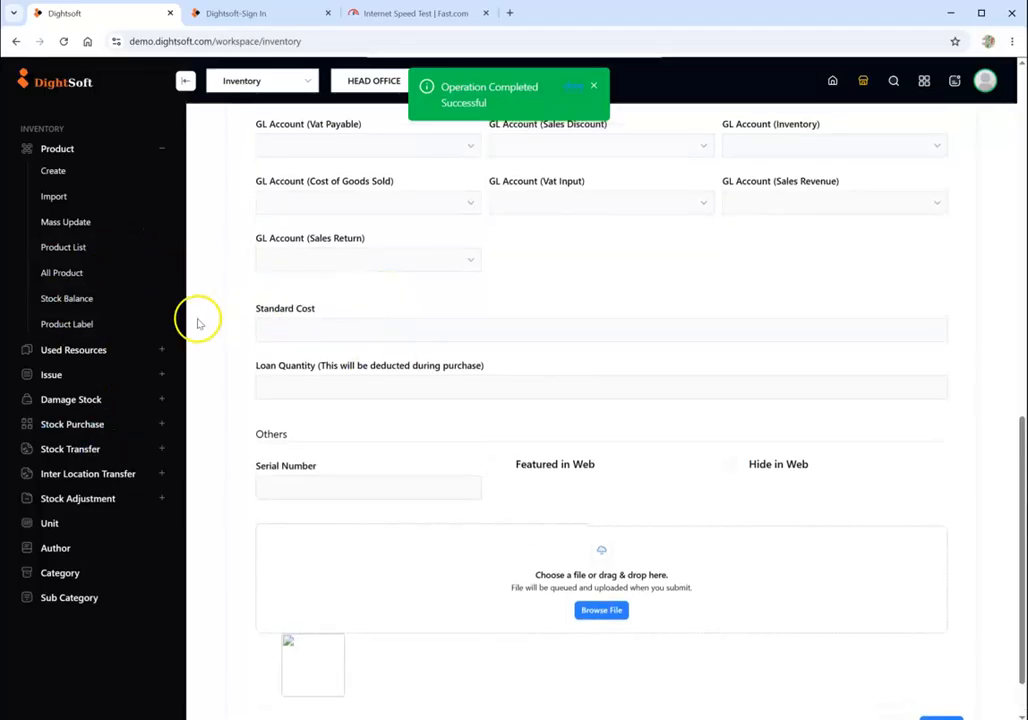
pyautogui.click(69, 272)
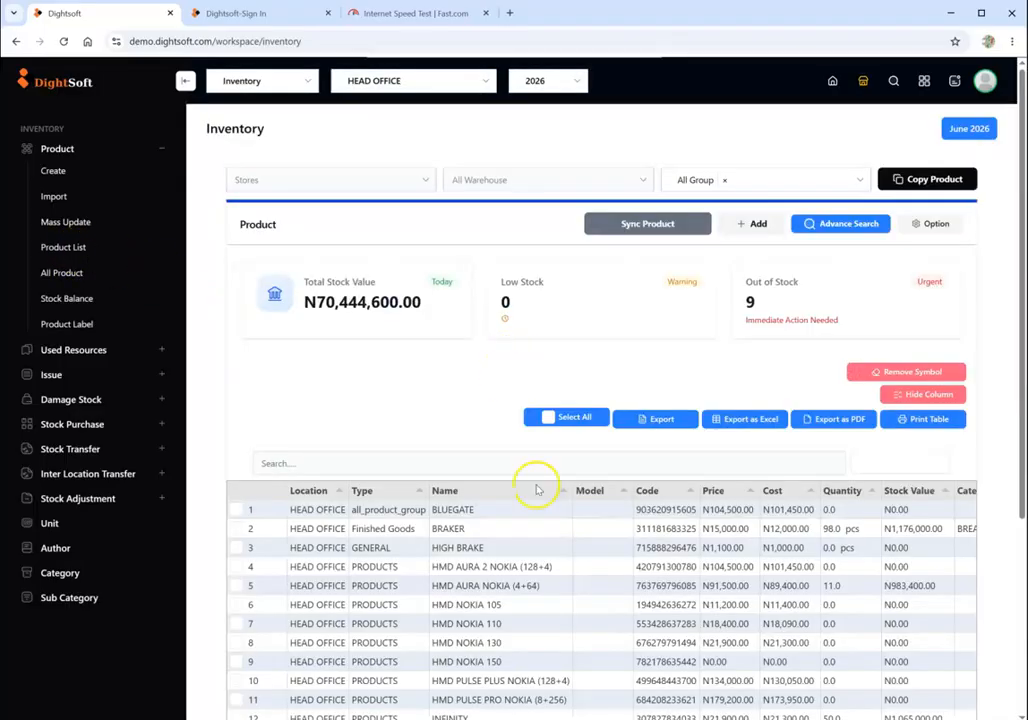
pyautogui.scroll(-2, 537, 490)
pyautogui.click(385, 334)
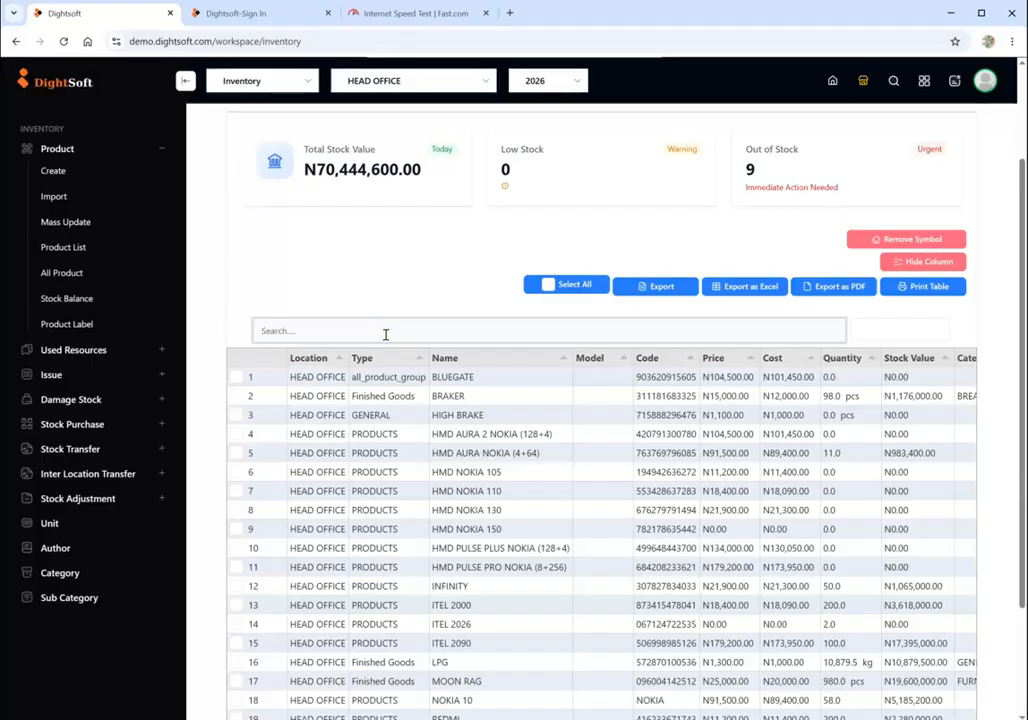
pyautogui.write('Hi')
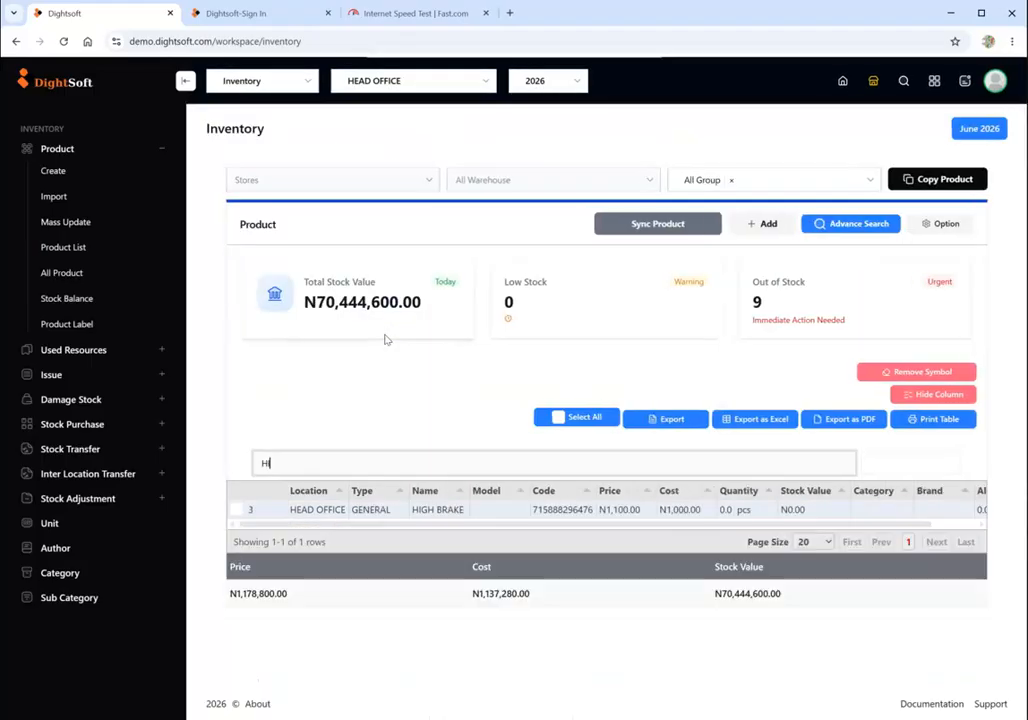
# - Open the HIGH BRAKE product record and examine its ledger, warehouse stock and other details
pyautogui.click(385, 505)
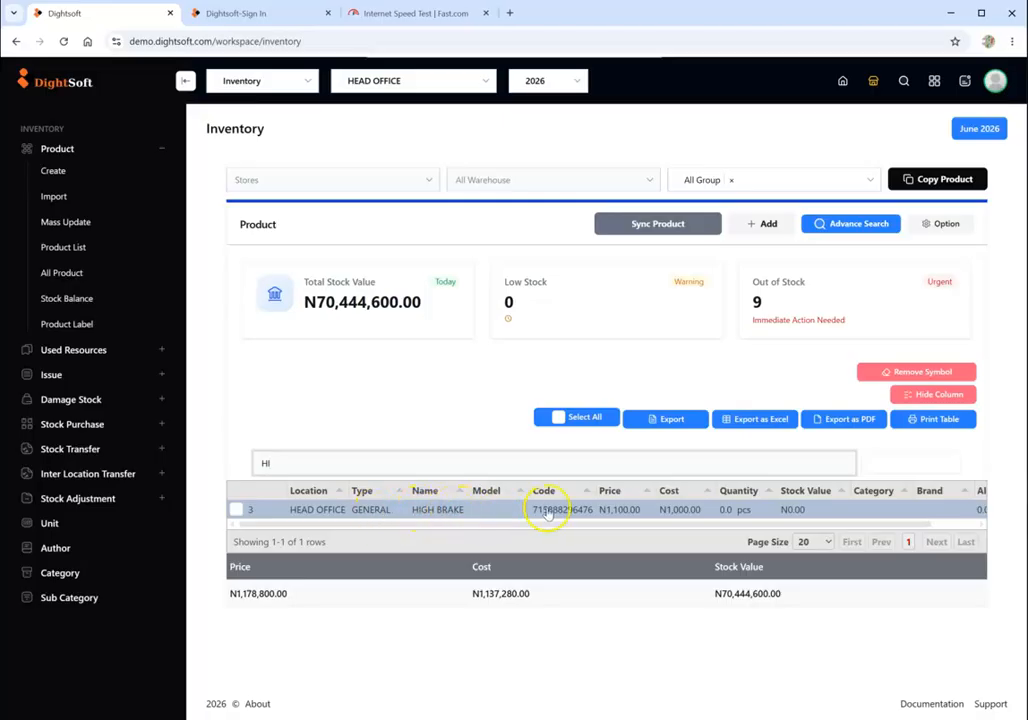
pyautogui.doubleClick(355, 511)
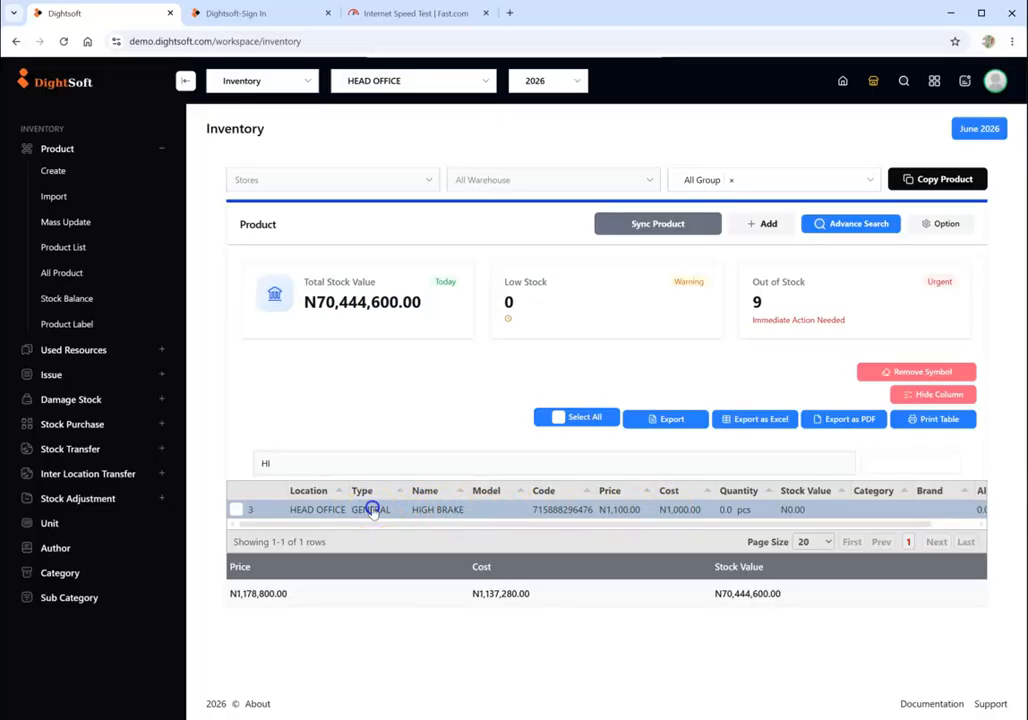
pyautogui.scroll(-3, 402, 517)
pyautogui.scroll(-3, 402, 517)
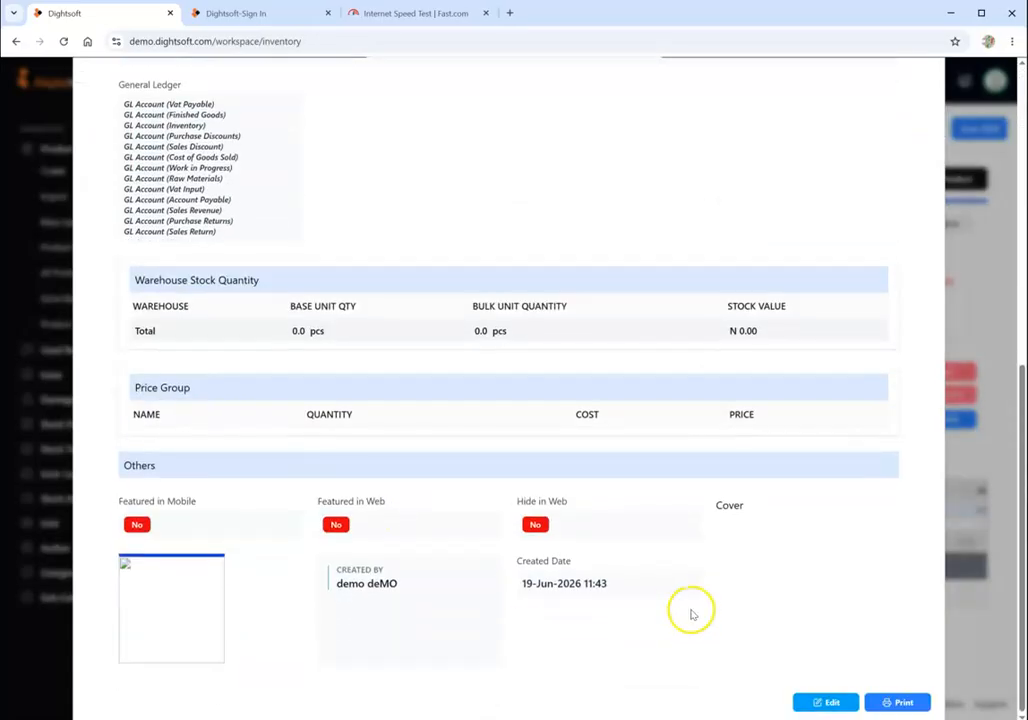
# - Review the HIGH BRAKE record's general, costing and pricing details, and close the record
pyautogui.scroll(3, 688, 613)
pyautogui.scroll(3, 688, 613)
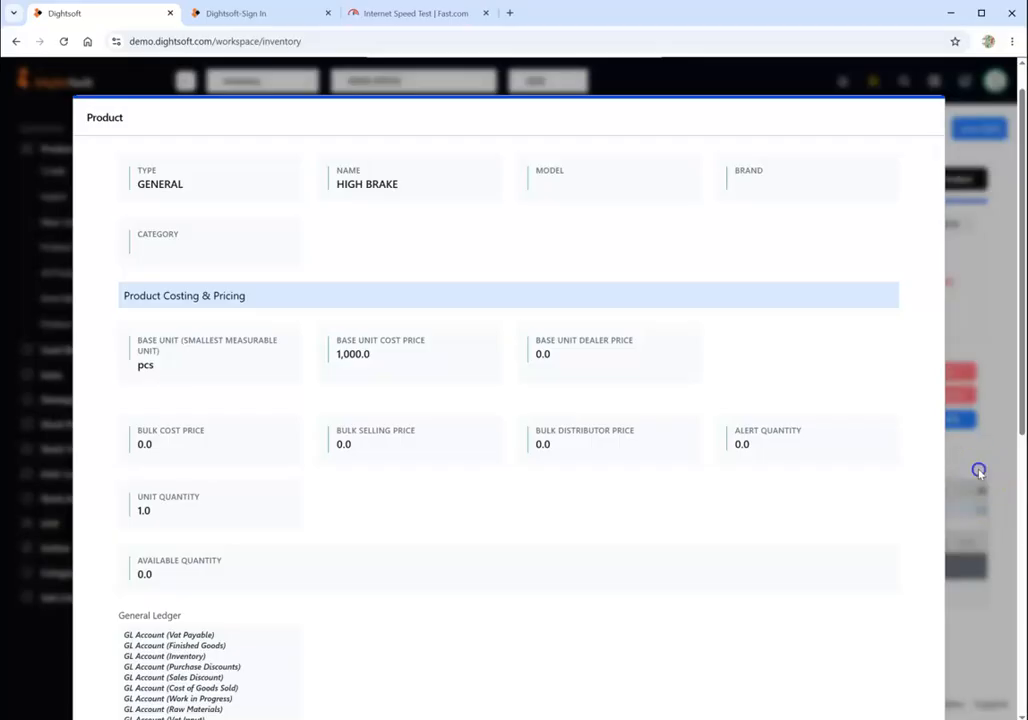
pyautogui.click(979, 468)
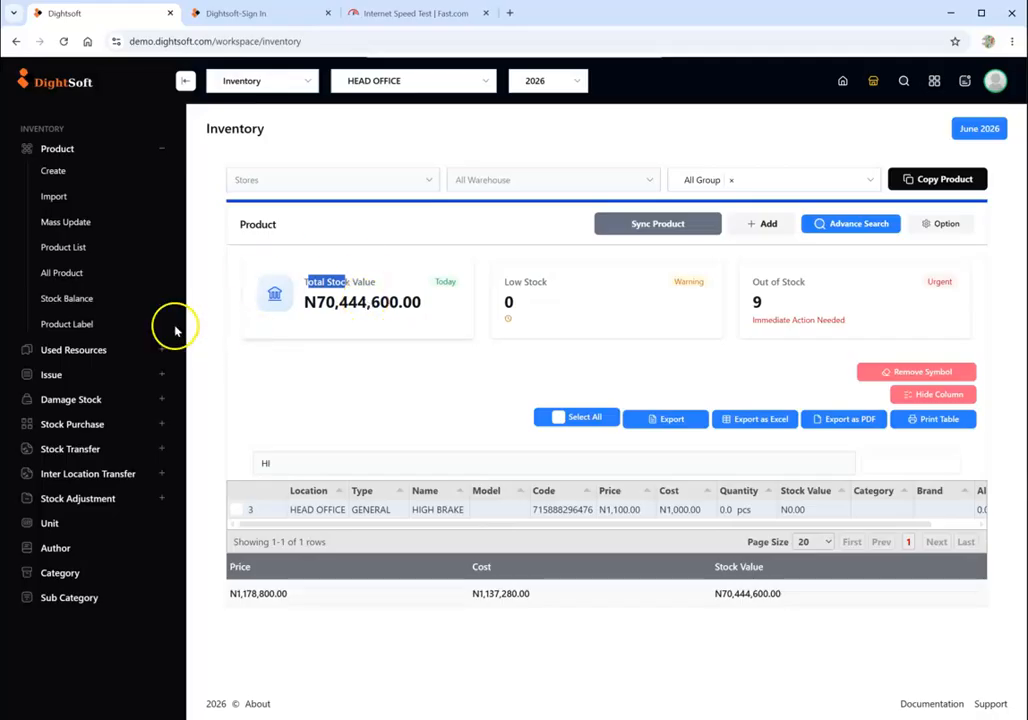
# - Open the stock balance report and examine each product's quantities per warehouse and in total
pyautogui.click(72, 304)
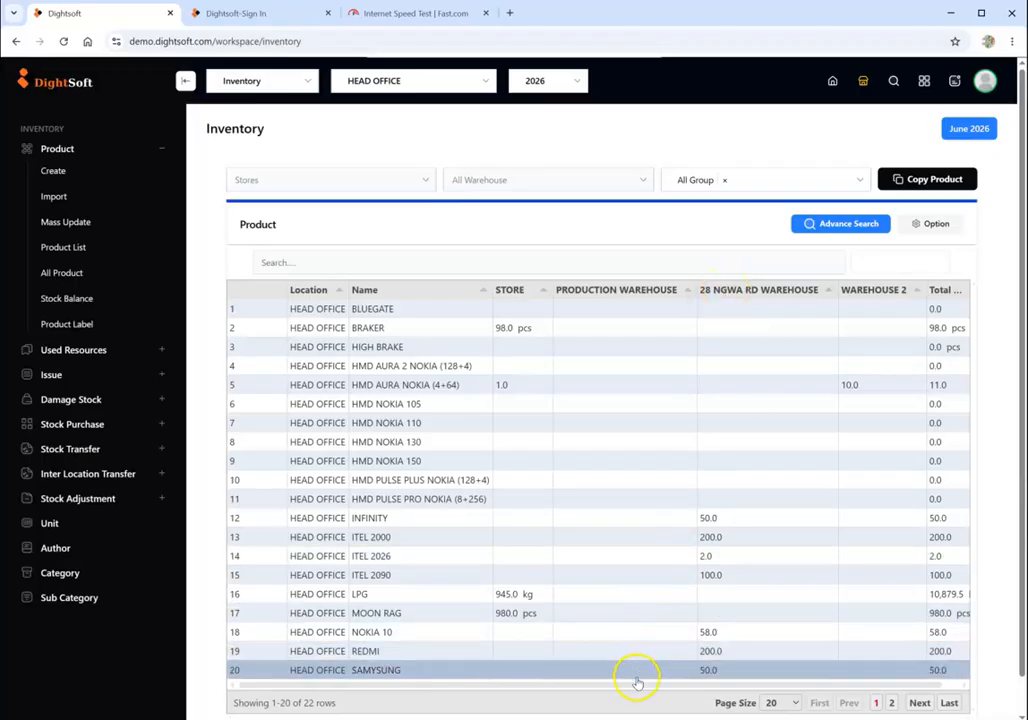
pyautogui.moveTo(637, 686); pyautogui.dragTo(746, 679)
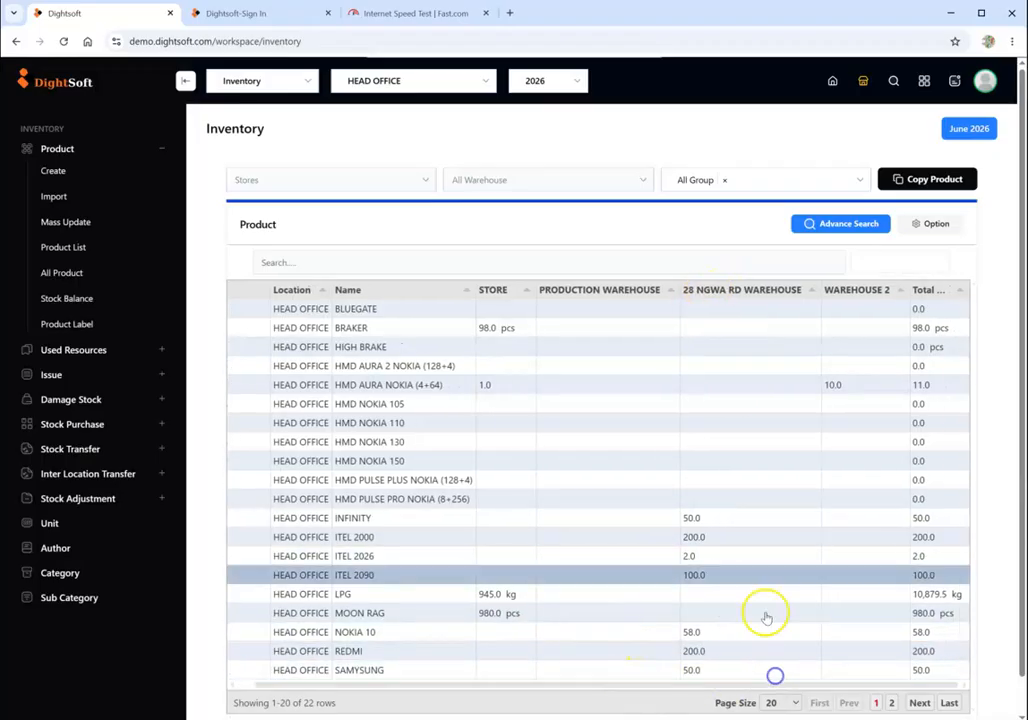
pyautogui.scroll(-1, 741, 486)
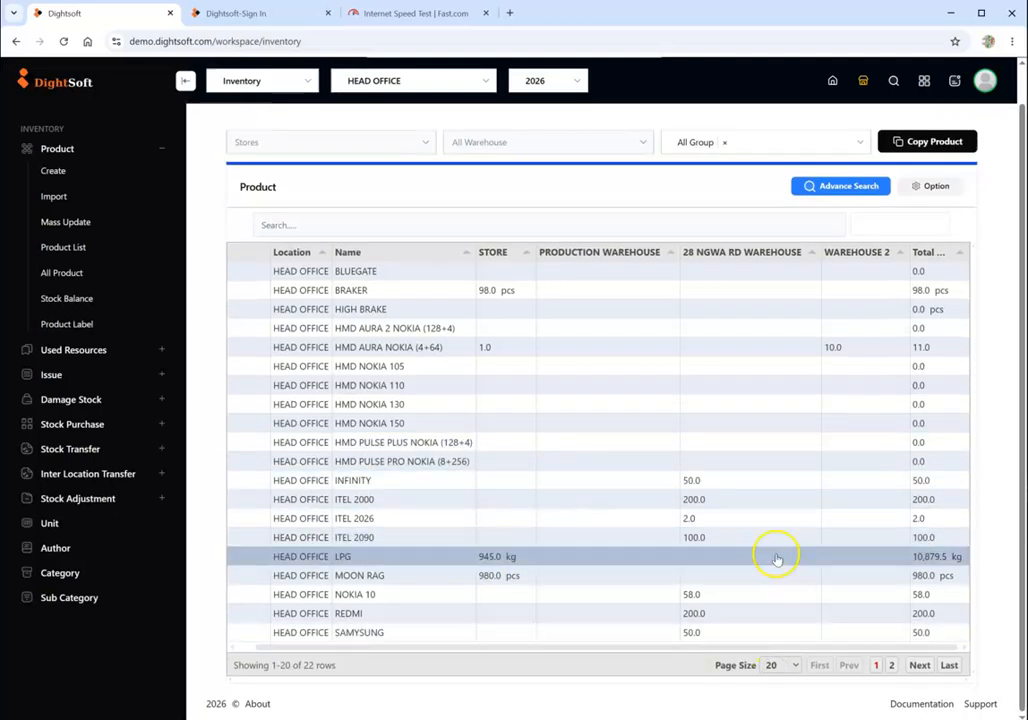
pyautogui.scroll(1, 400, 357)
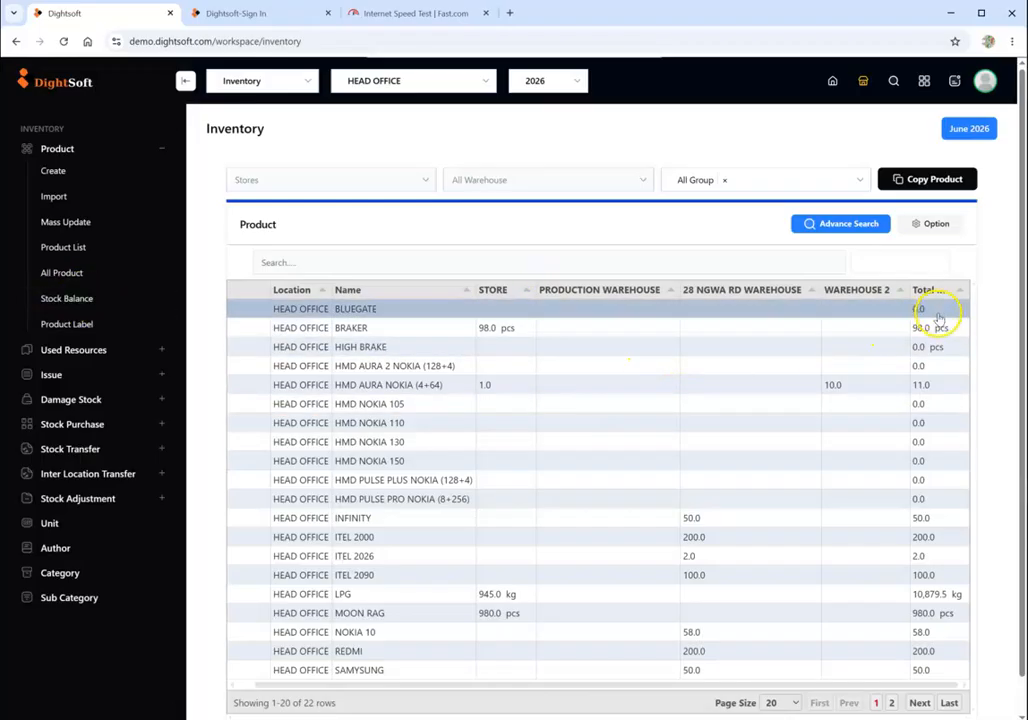
pyautogui.scroll(-1, 490, 392)
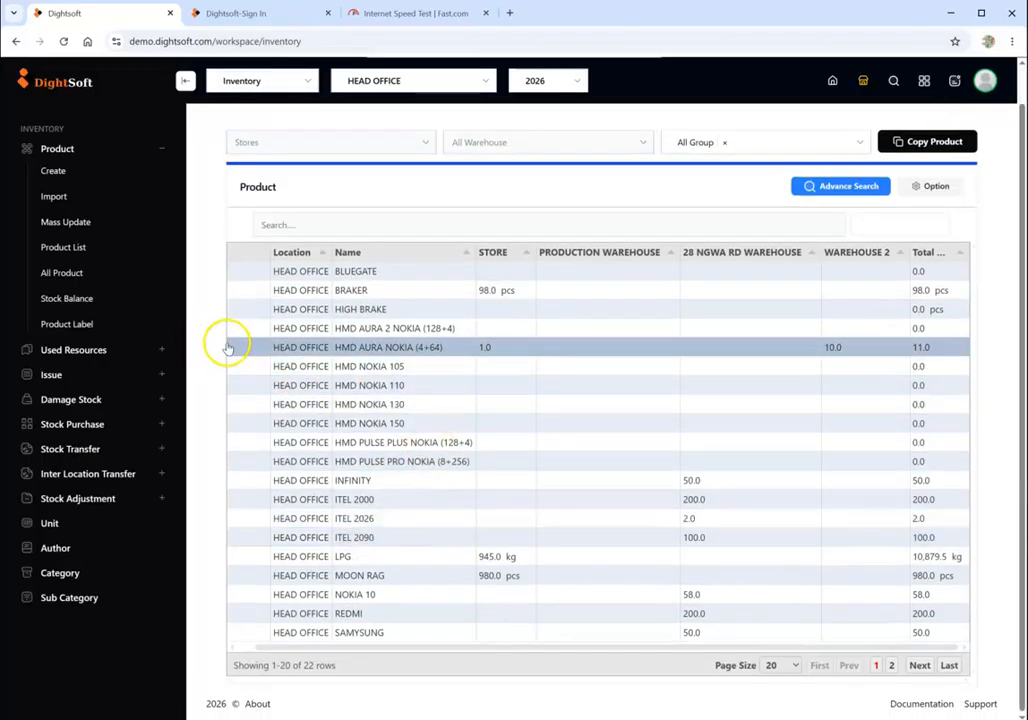
# - Start a new stock purchase and choose STORE as its warehouse
pyautogui.click(138, 151)
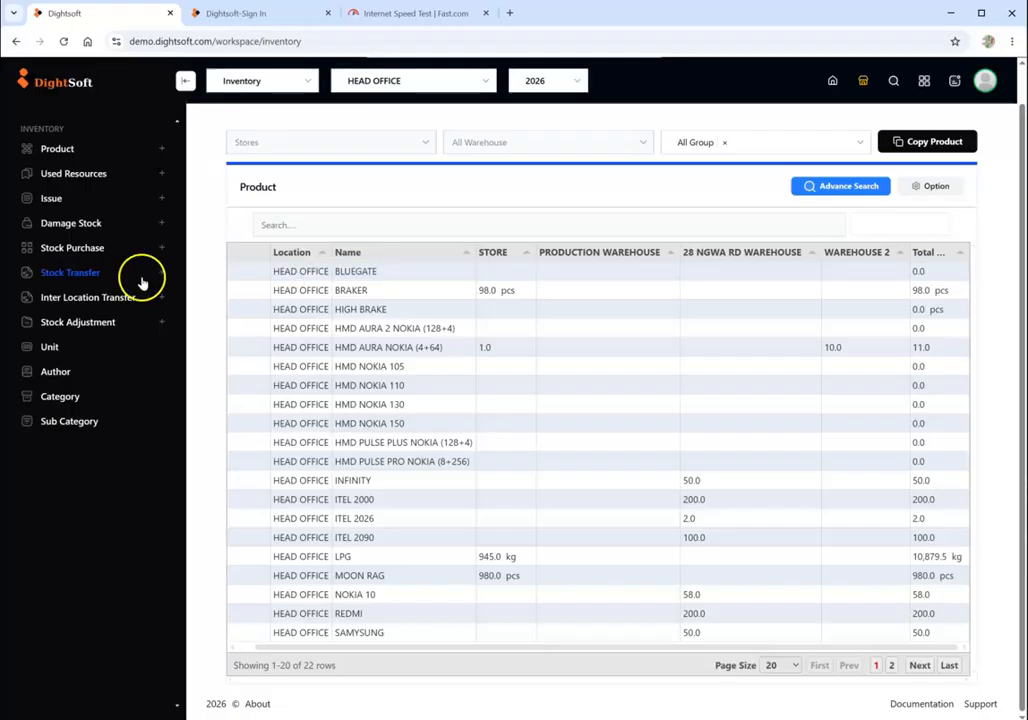
pyautogui.click(80, 249)
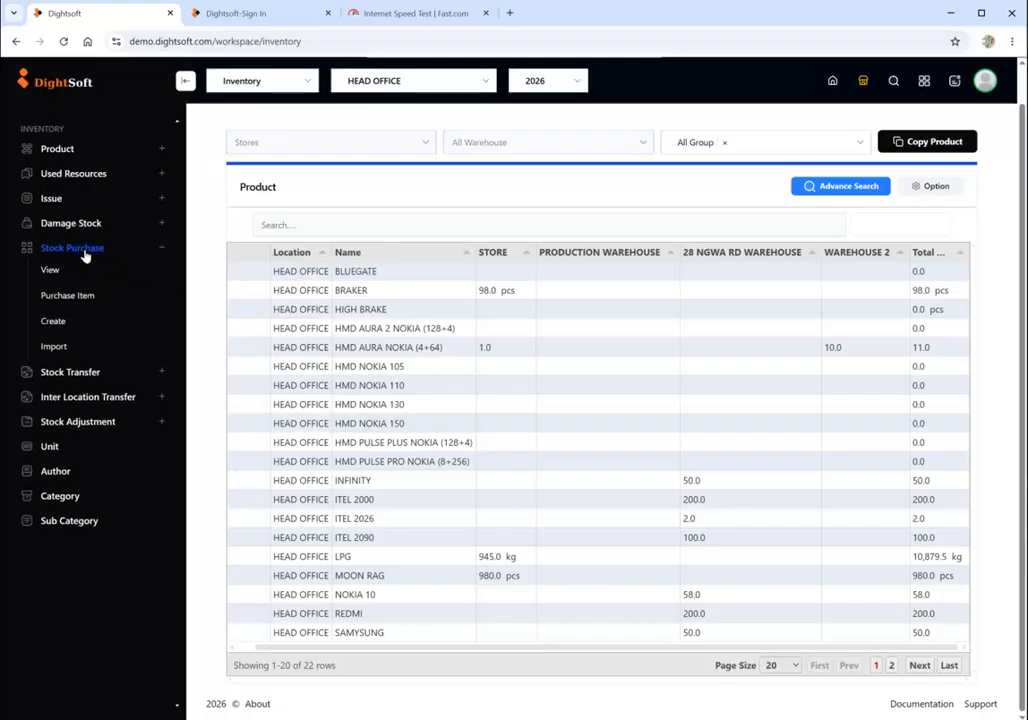
pyautogui.click(62, 323)
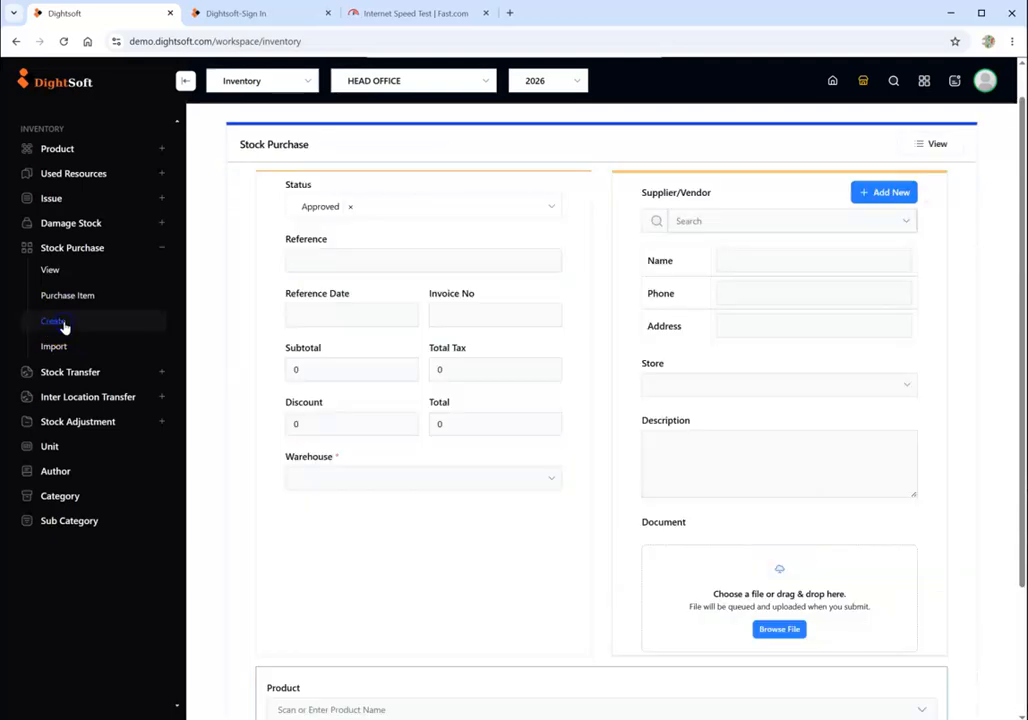
pyautogui.scroll(-3, 440, 400)
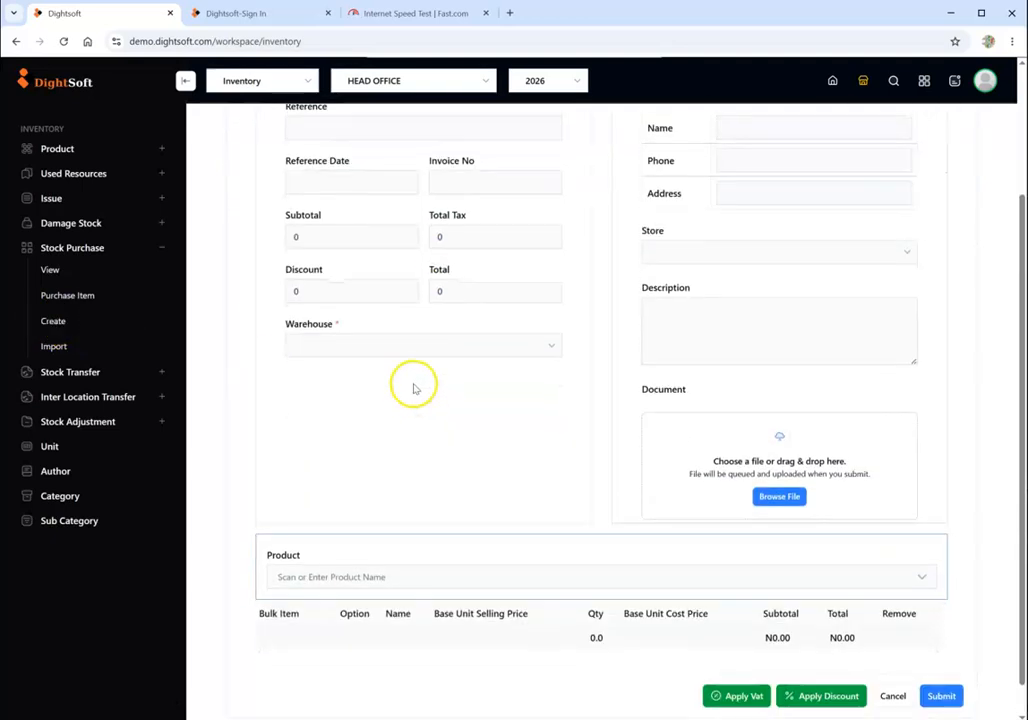
pyautogui.click(379, 348)
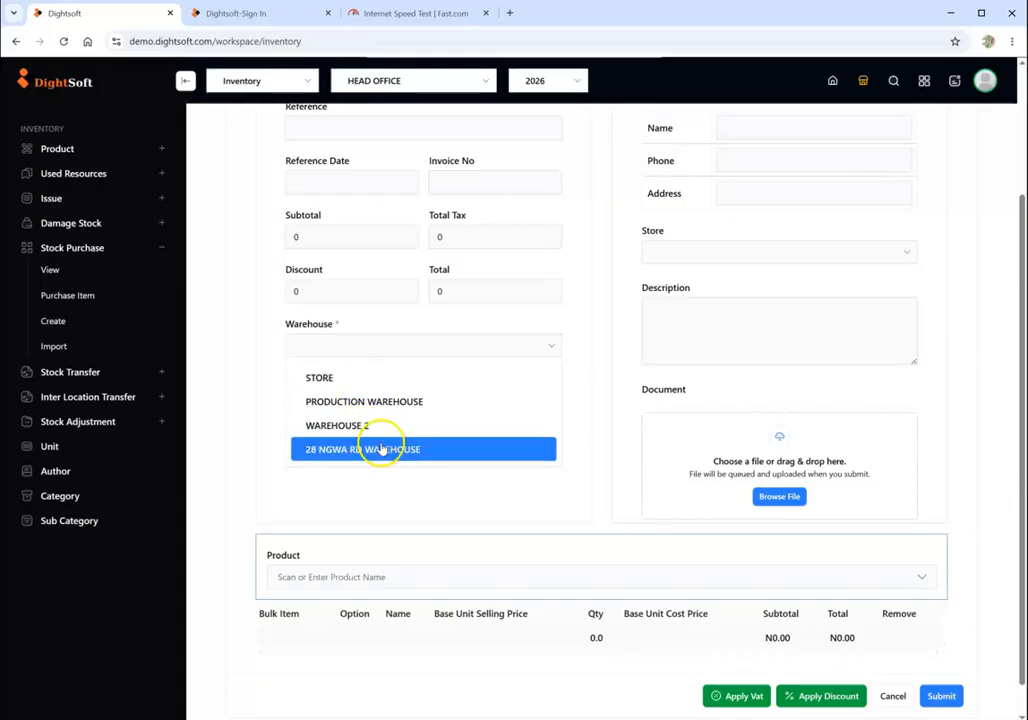
pyautogui.click(340, 388)
# - Add HIGH BRAKE to the stock purchase with a quantity of 10 pcs and submit the purchase
pyautogui.click(427, 577)
pyautogui.write('HI')
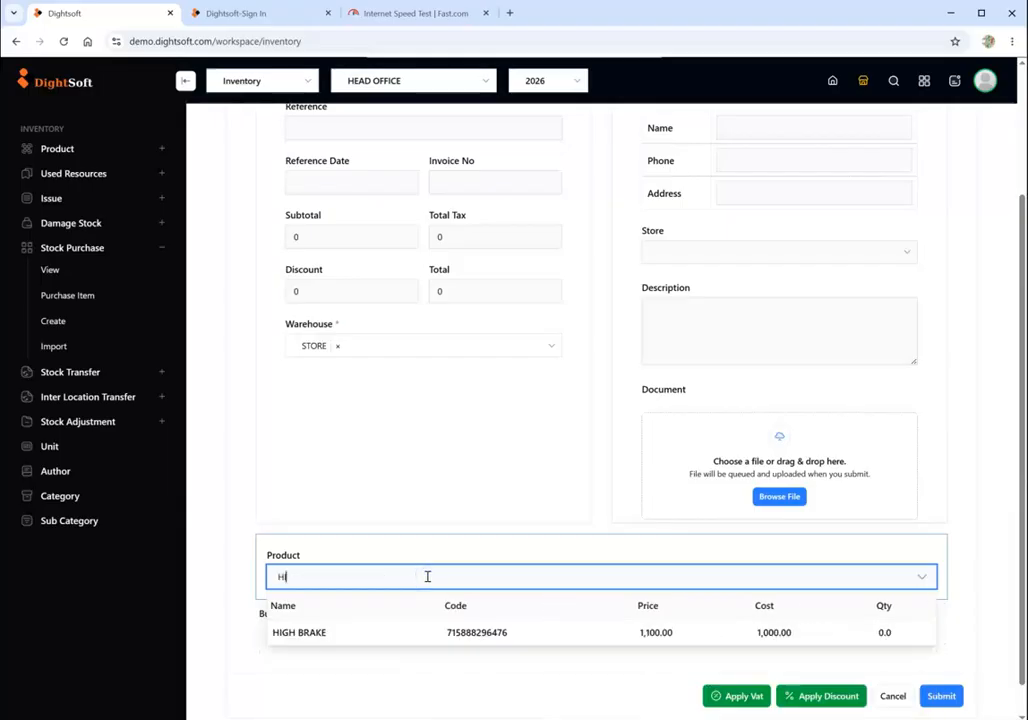
pyautogui.click(342, 635)
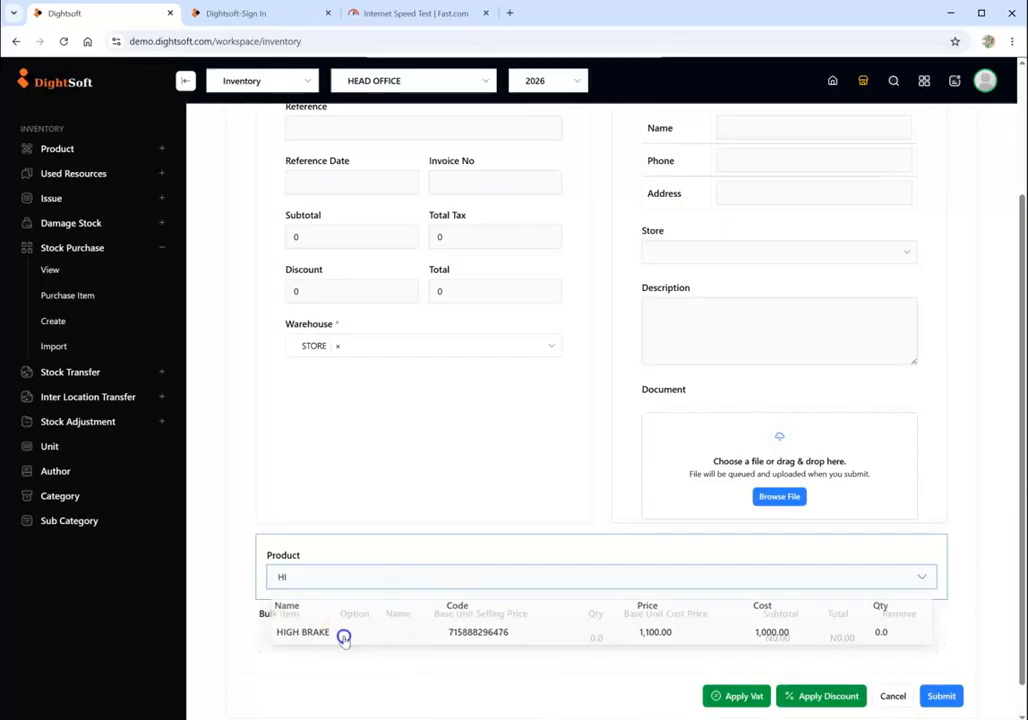
pyautogui.scroll(-2, 395, 606)
pyautogui.click(535, 575)
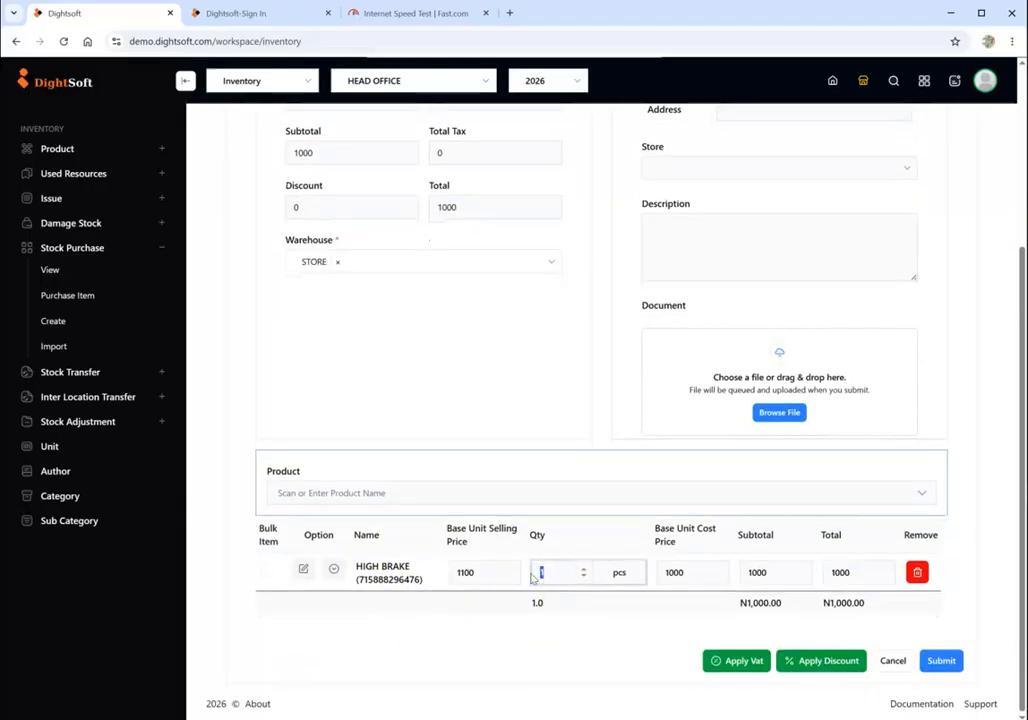
pyautogui.click(550, 571)
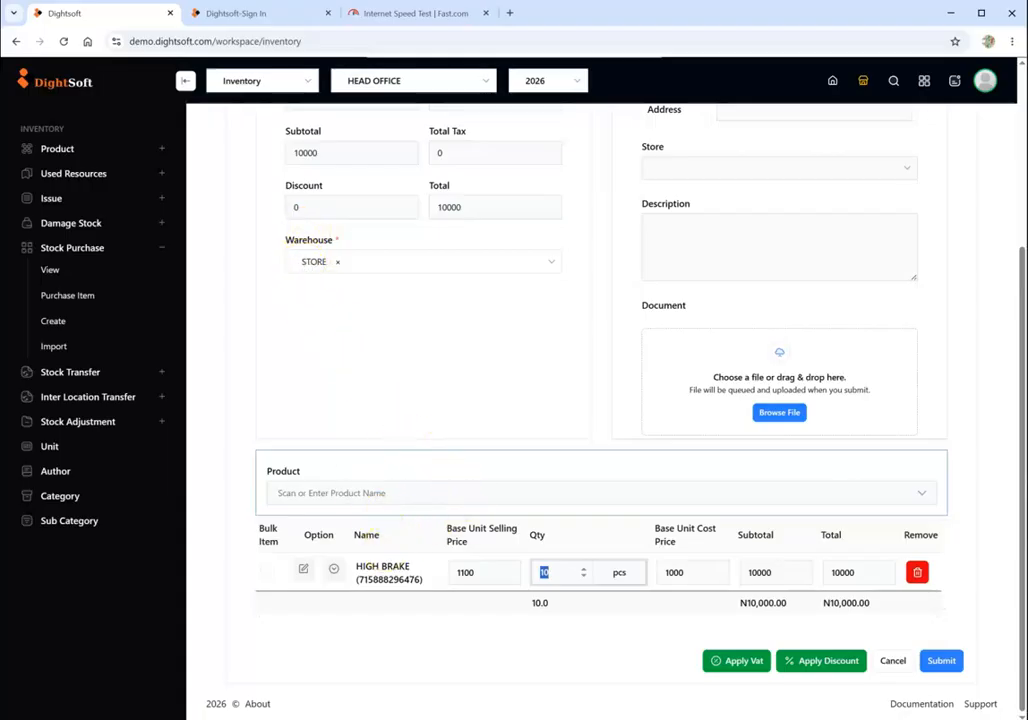
pyautogui.click(942, 662)
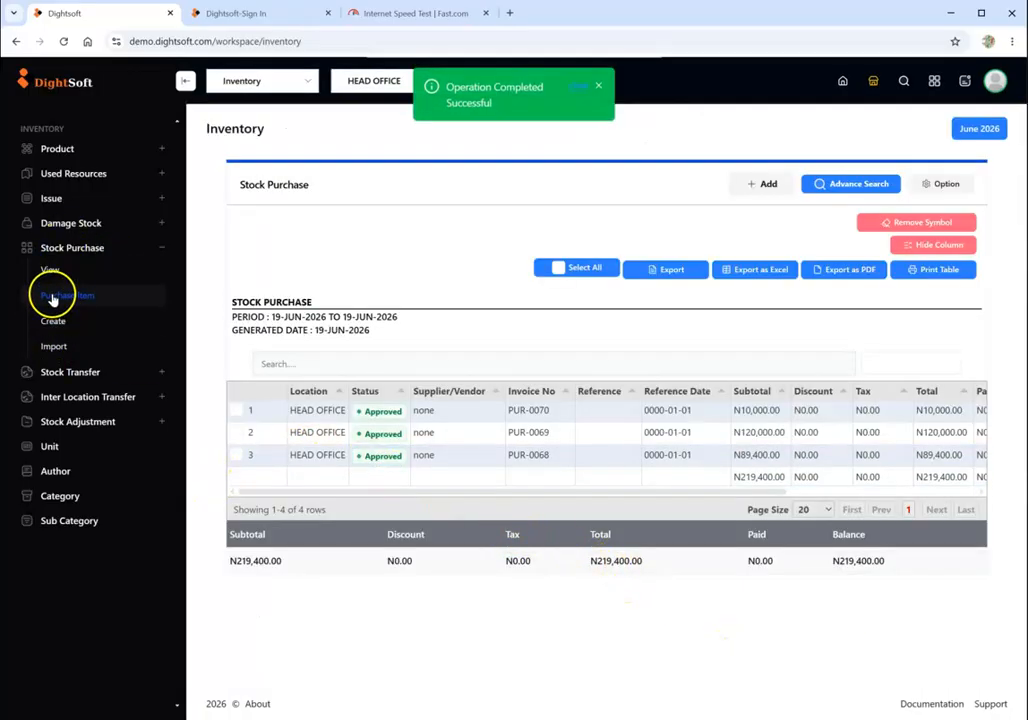
# - Open the product list and search it for "HI" to check the purchased quantity
pyautogui.click(50, 270)
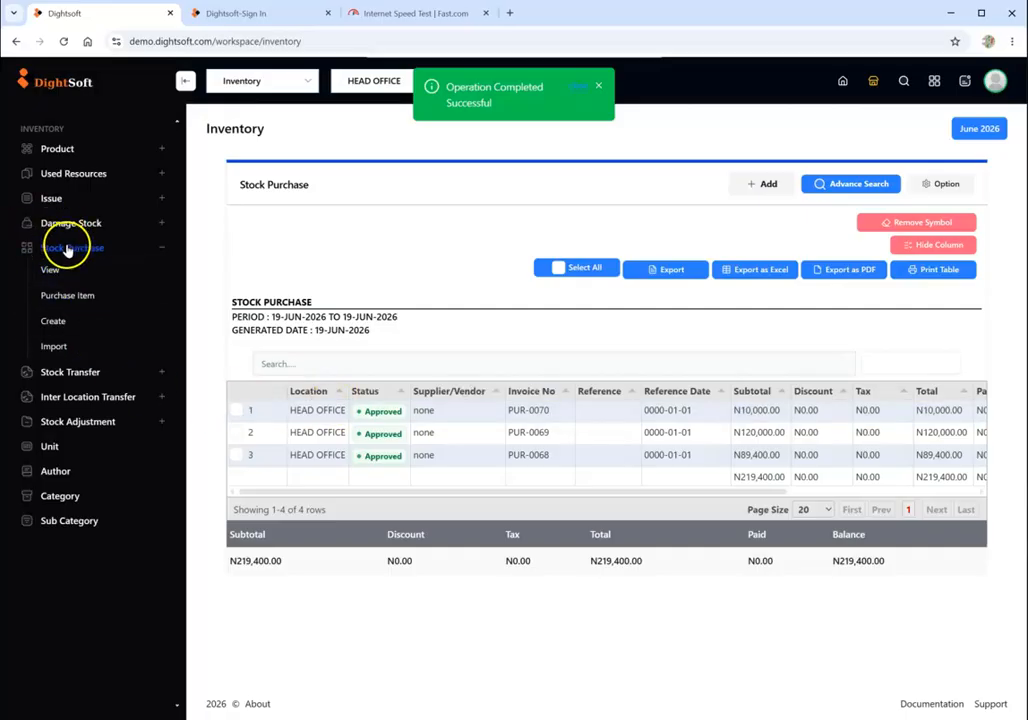
pyautogui.click(60, 150)
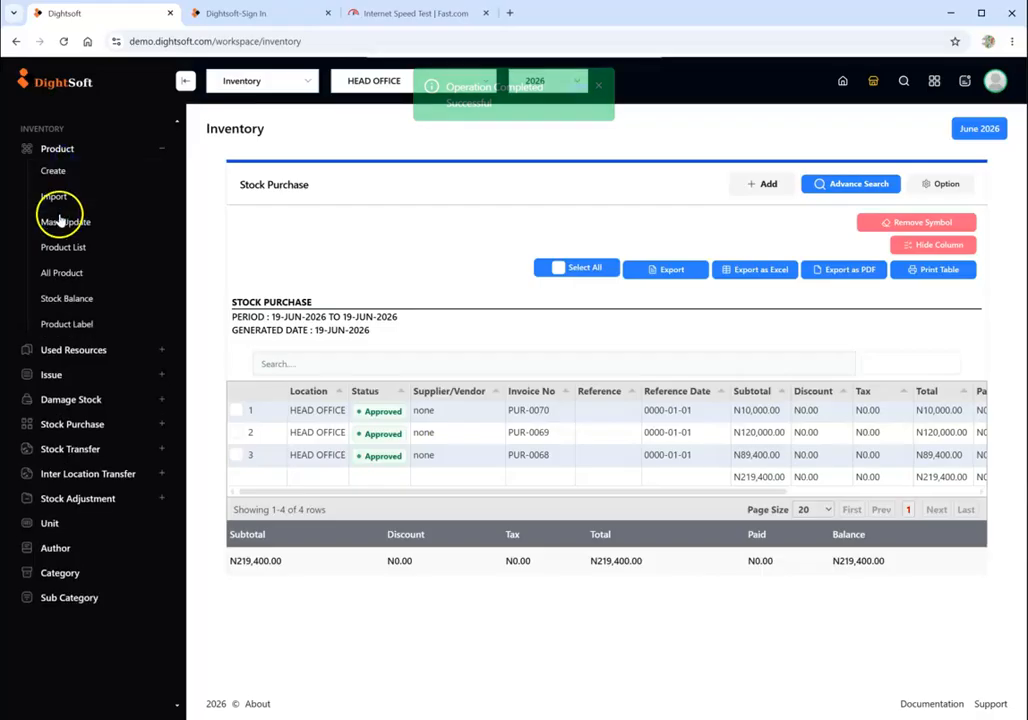
pyautogui.click(62, 246)
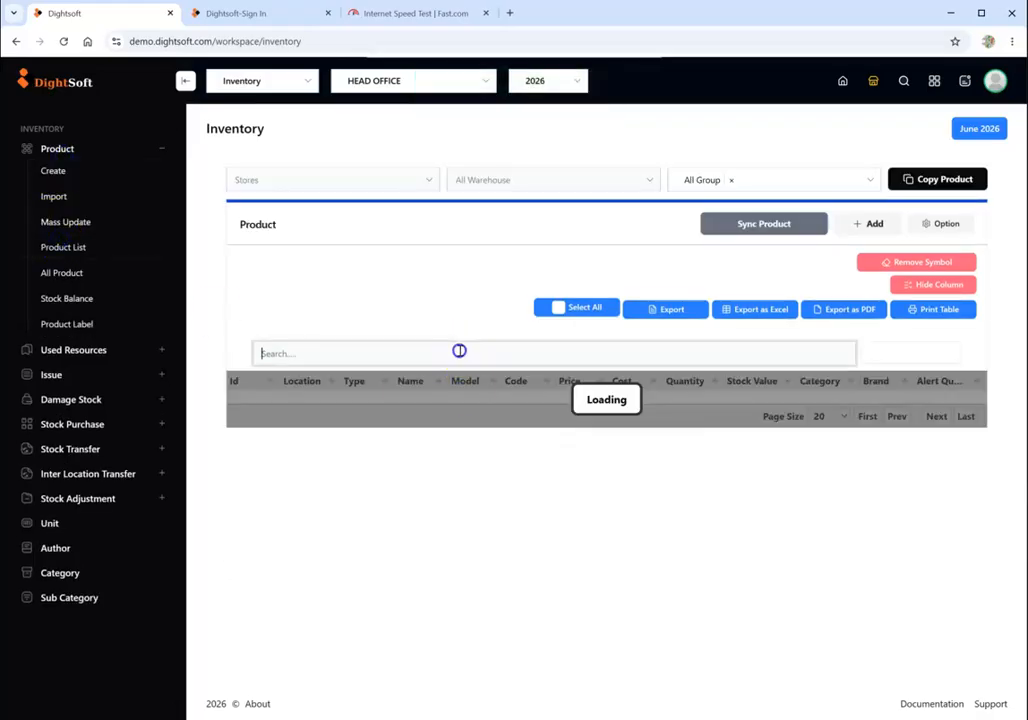
pyautogui.click(460, 350)
pyautogui.write('Hi')
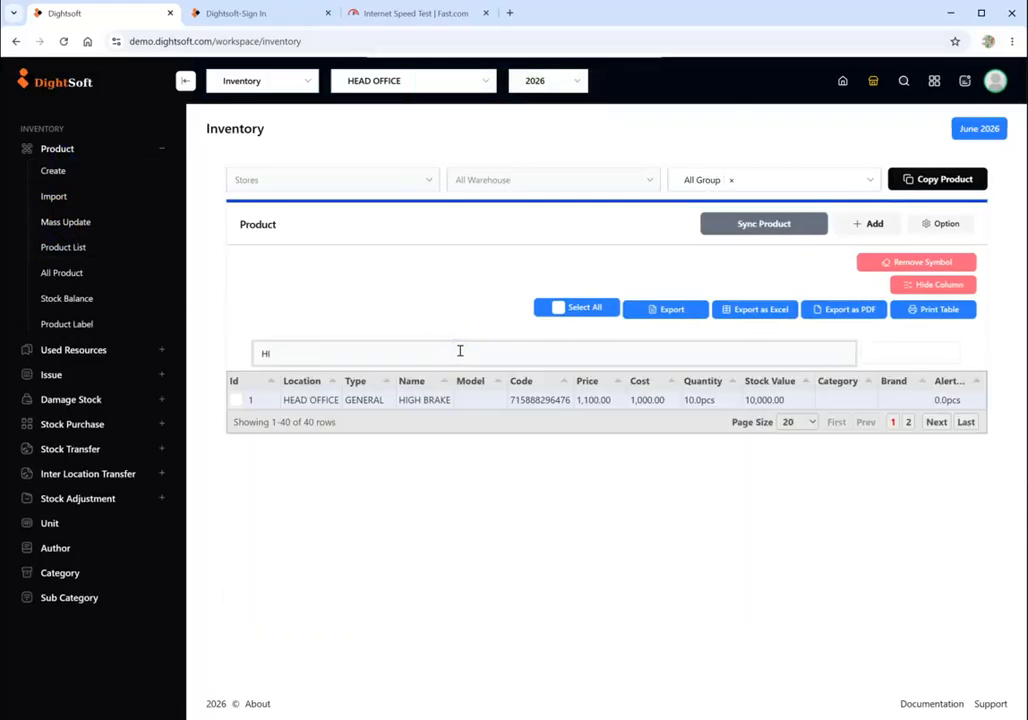
# - Open the HIGH BRAKE record, examine its warehouse stock quantity for STORE, and close the record
pyautogui.click(698, 404)
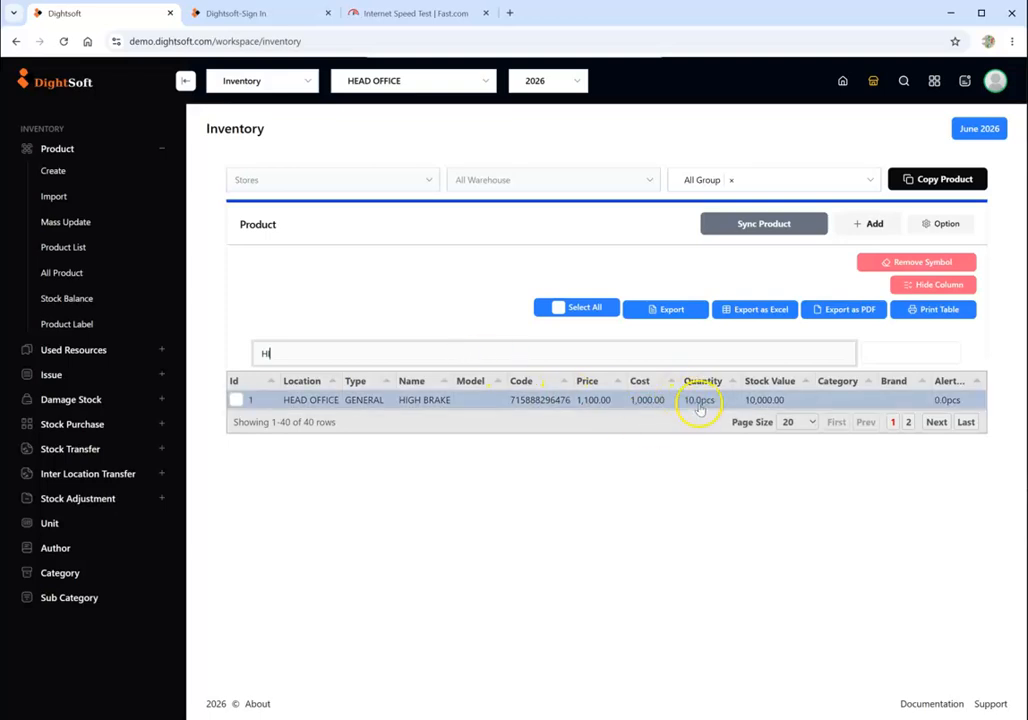
pyautogui.doubleClick(385, 400)
pyautogui.scroll(-5, 383, 415)
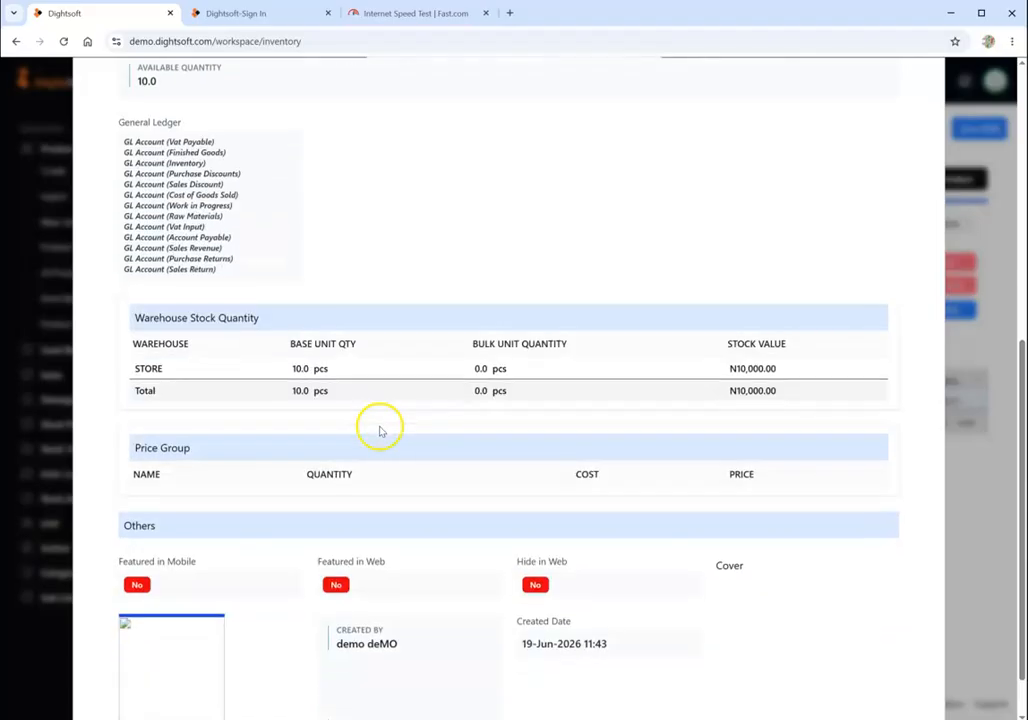
pyautogui.doubleClick(148, 368)
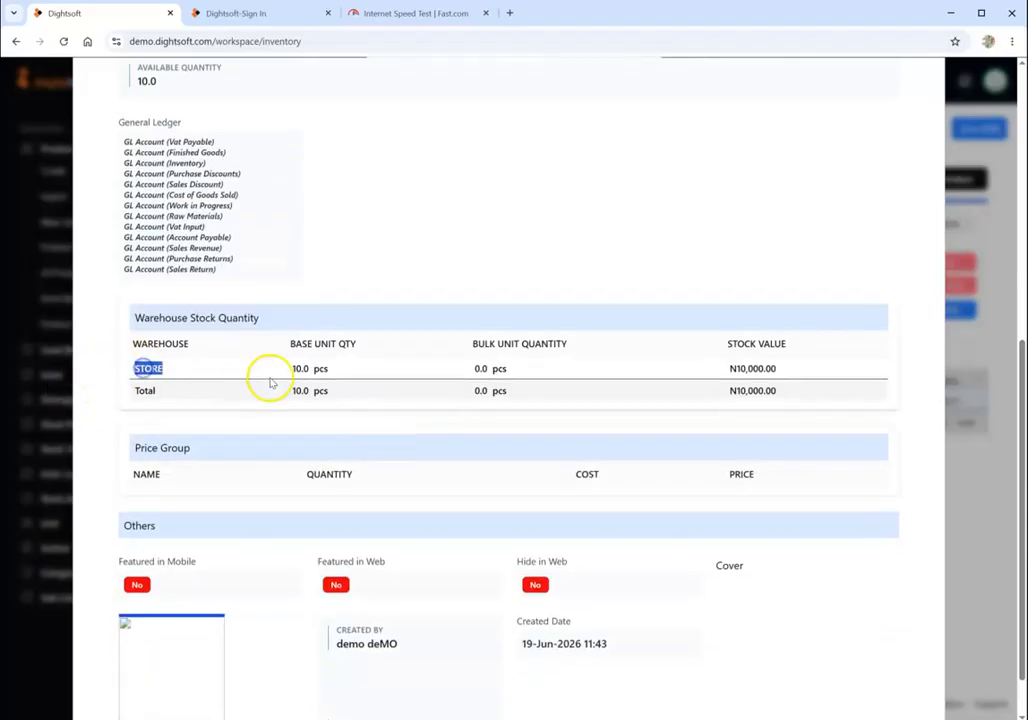
pyautogui.click(327, 368)
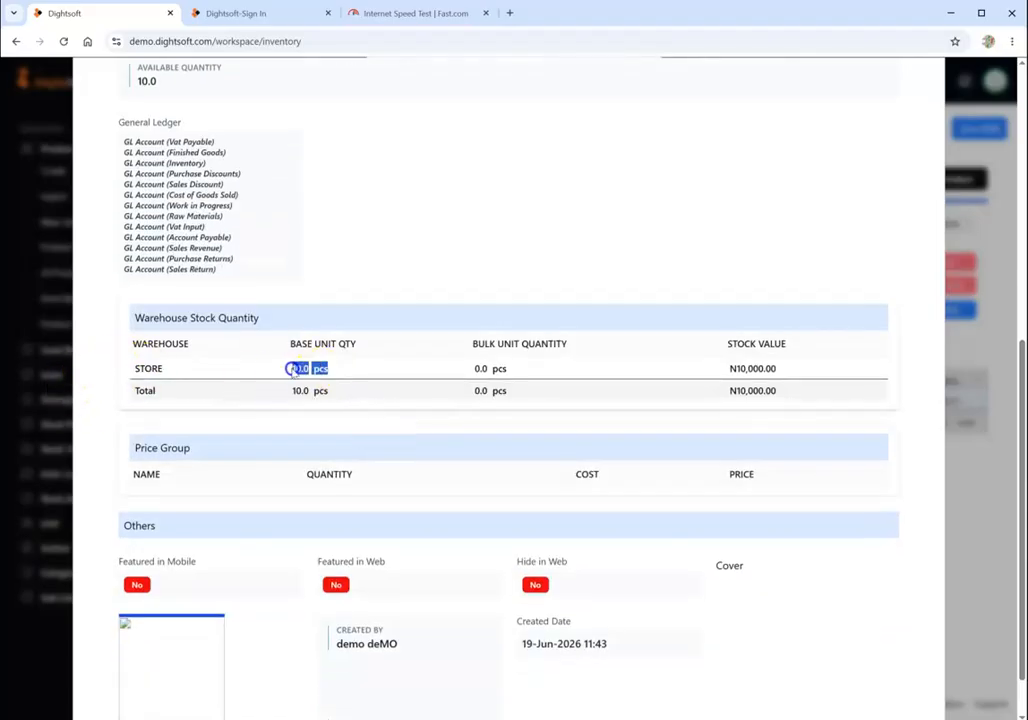
pyautogui.click(998, 523)
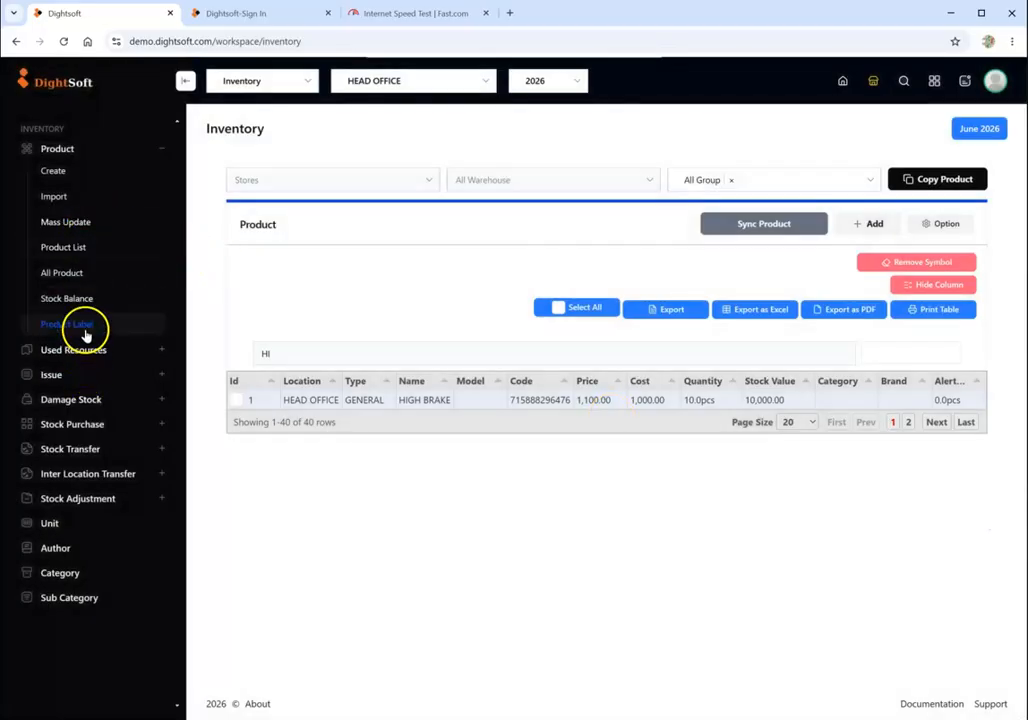
# - Start another stock purchase and choose WAREHOUSE 2 as its warehouse
pyautogui.click(82, 426)
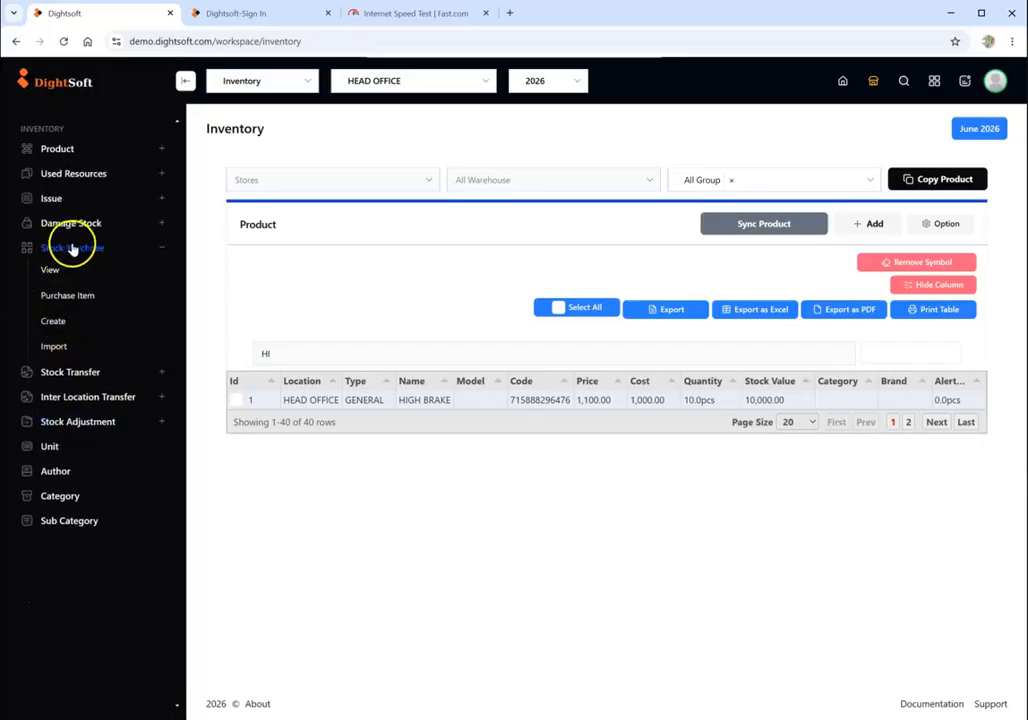
pyautogui.click(54, 320)
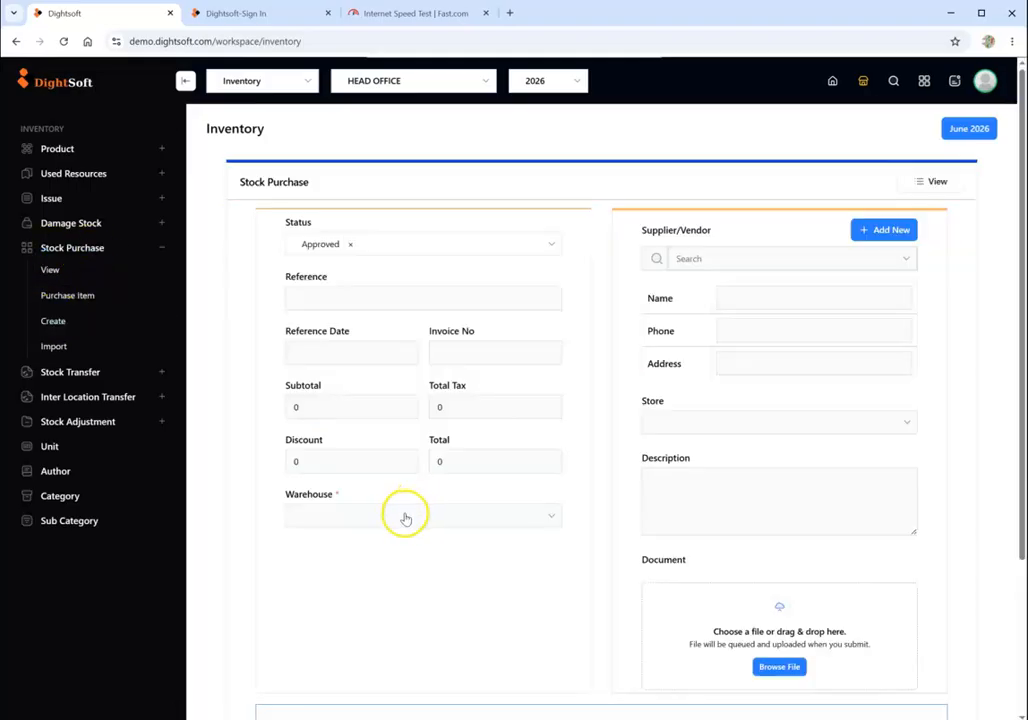
pyautogui.click(405, 518)
pyautogui.click(360, 597)
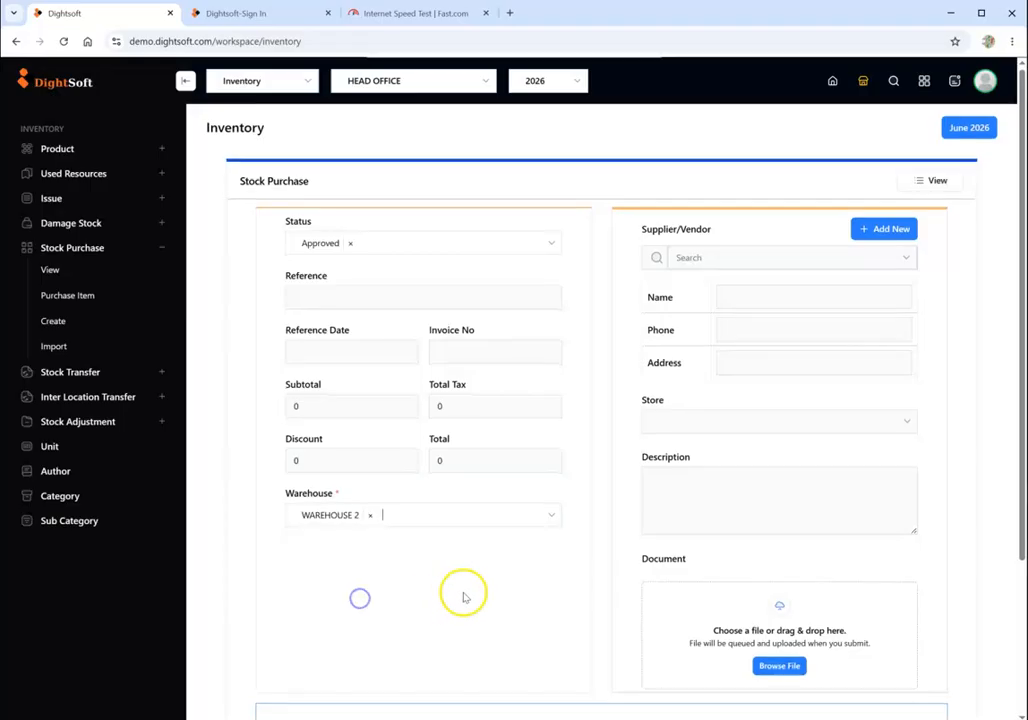
# - Add HIGH BRAKE to the WAREHOUSE 2 purchase with a quantity of 5 pcs and submit the purchase
pyautogui.scroll(-2, 440, 560)
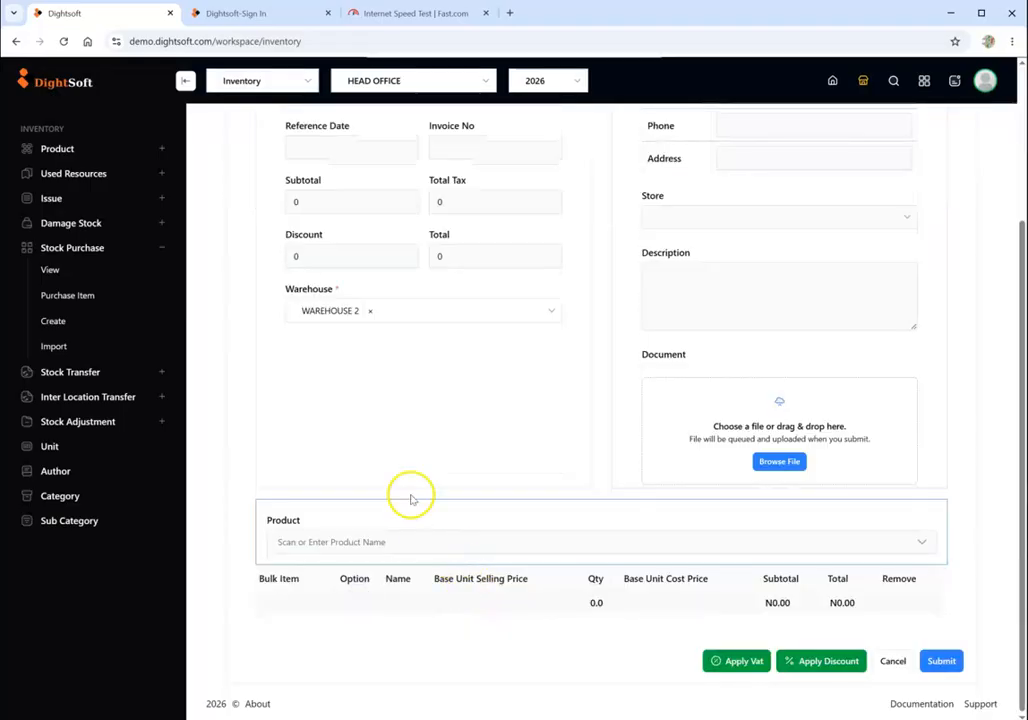
pyautogui.click(409, 549)
pyautogui.write('HI')
pyautogui.click(392, 596)
pyautogui.click(533, 616)
pyautogui.press('BackSpace')
pyautogui.write('5')
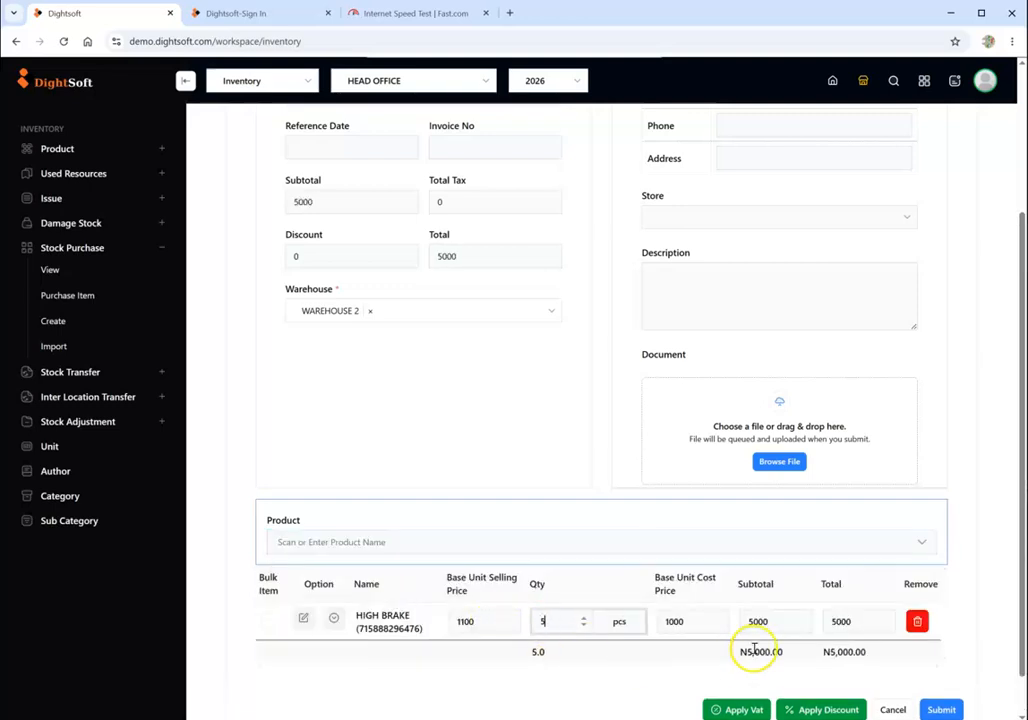
pyautogui.scroll(-1, 785, 650)
pyautogui.click(935, 660)
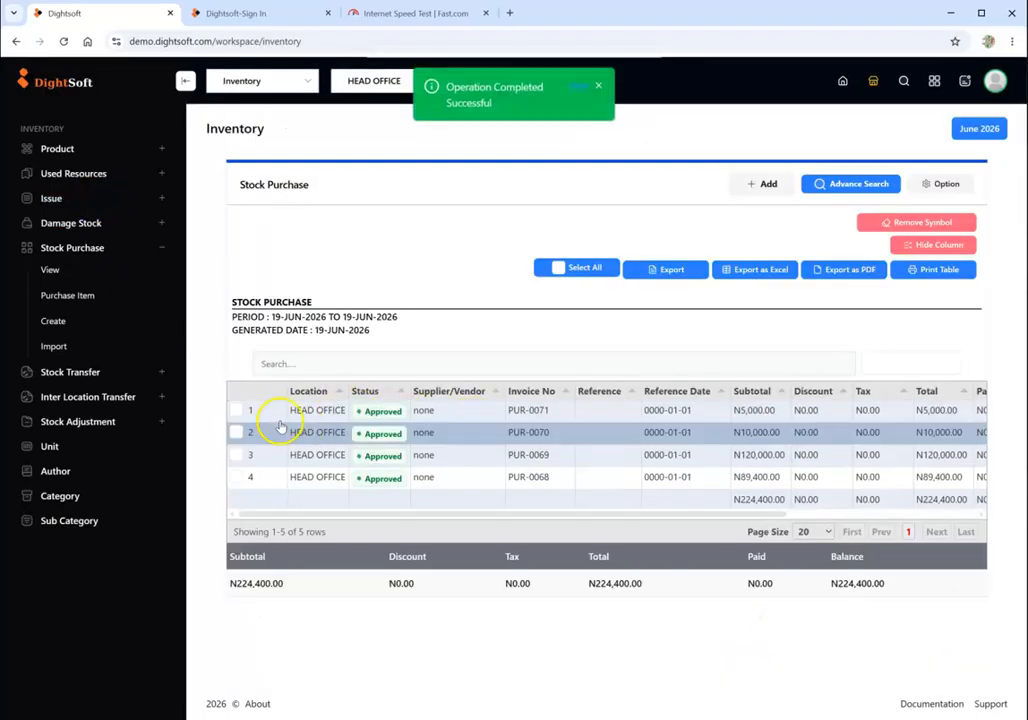
# - Reopen the product list and try to search it for "HJI"
pyautogui.click(62, 150)
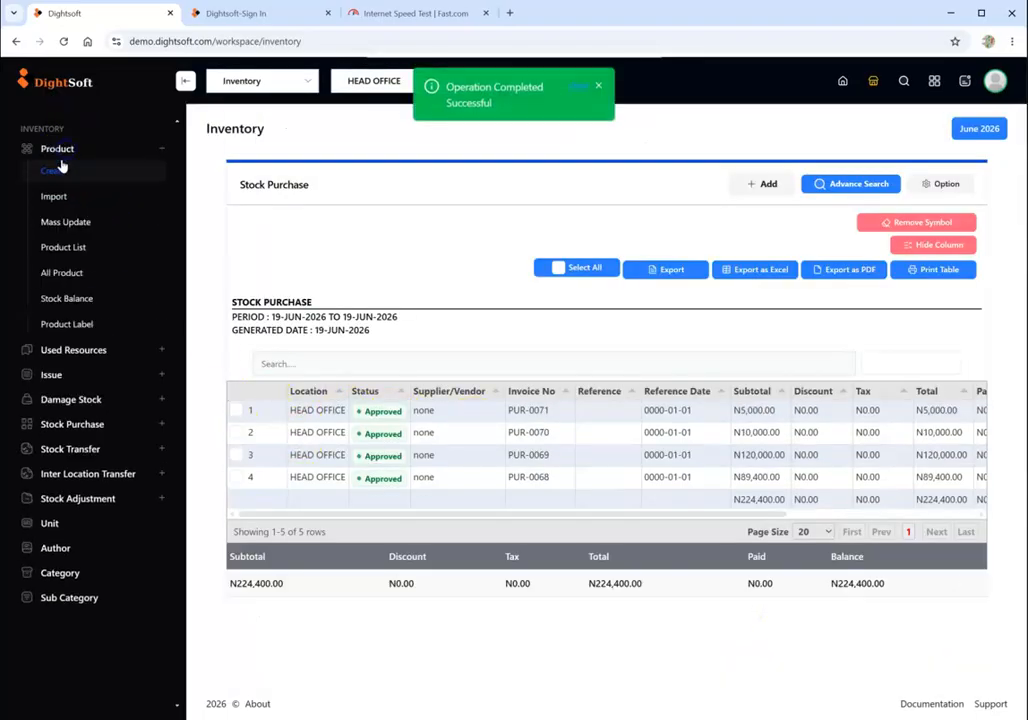
pyautogui.click(66, 246)
pyautogui.click(412, 353)
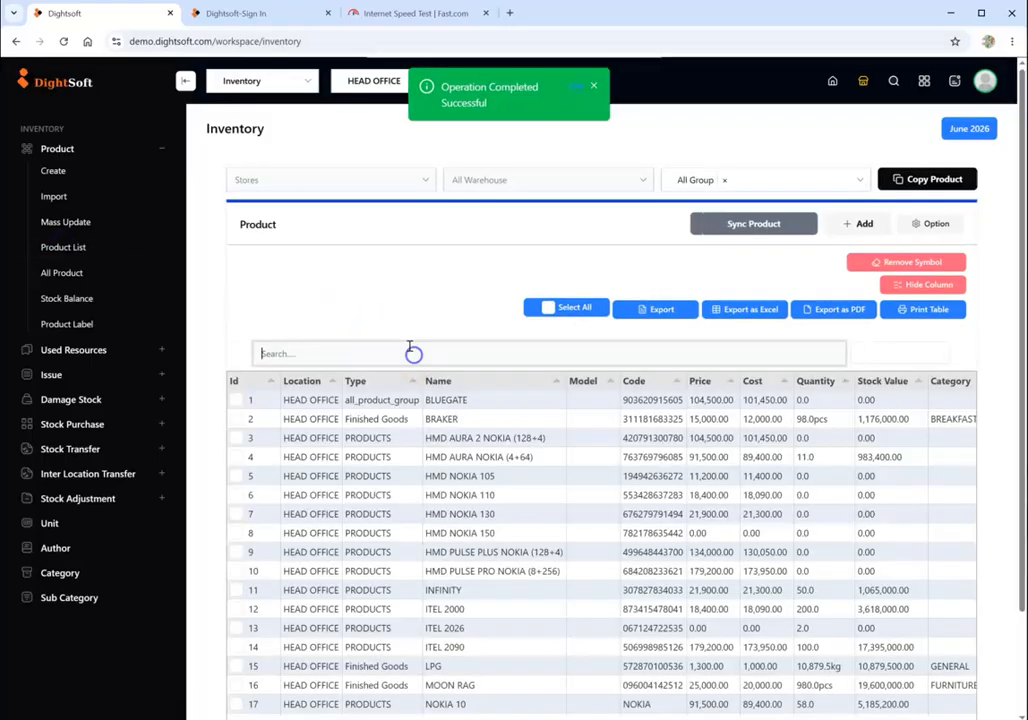
pyautogui.write('HJI')
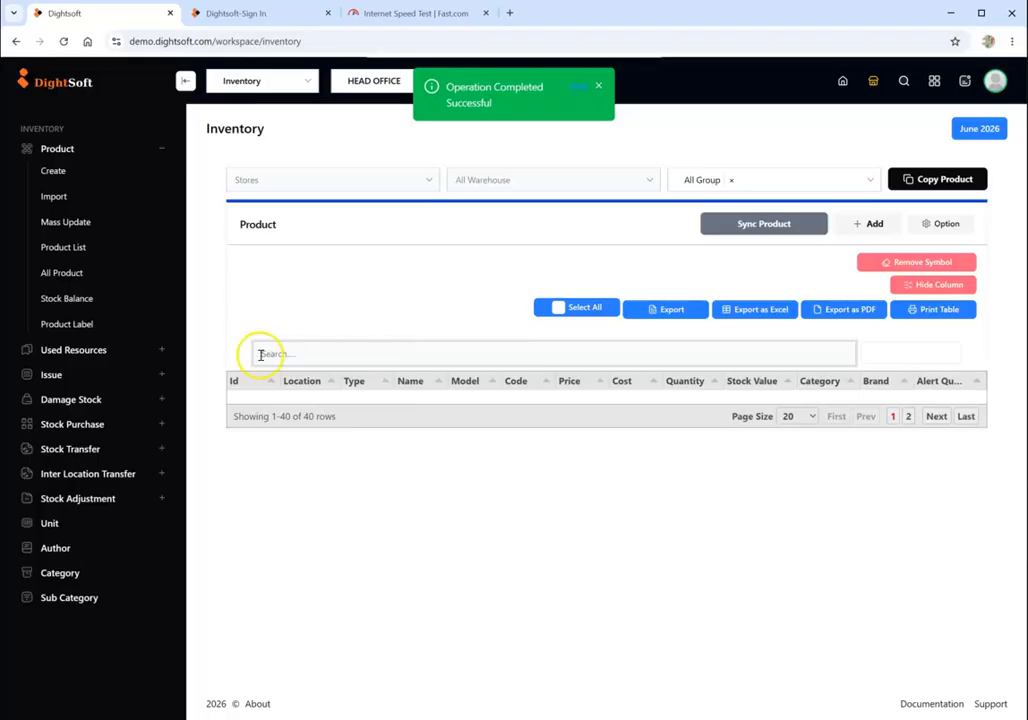
# - Open the stock balance and examine the HIGH BRAKE quantities in each warehouse
pyautogui.click(70, 299)
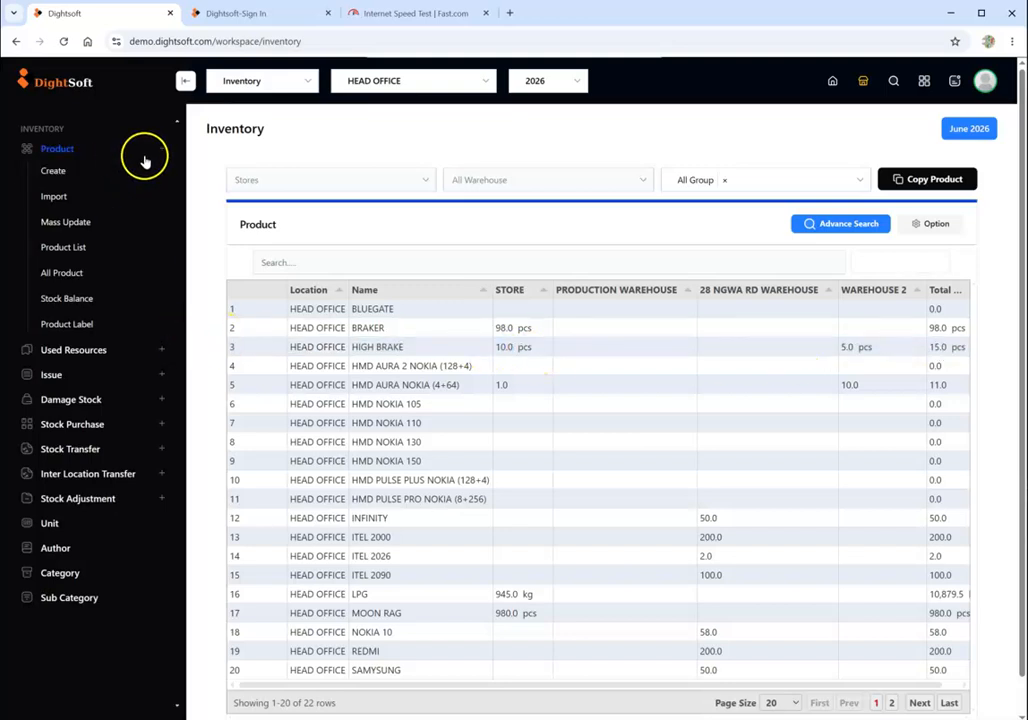
pyautogui.click(144, 160)
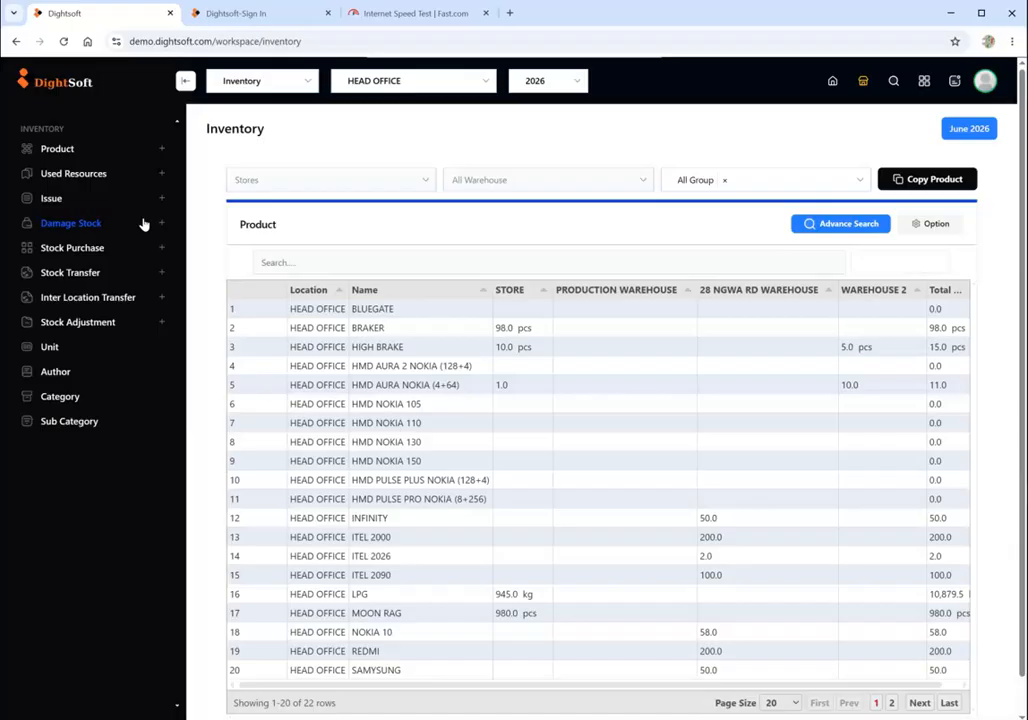
pyautogui.click(140, 353)
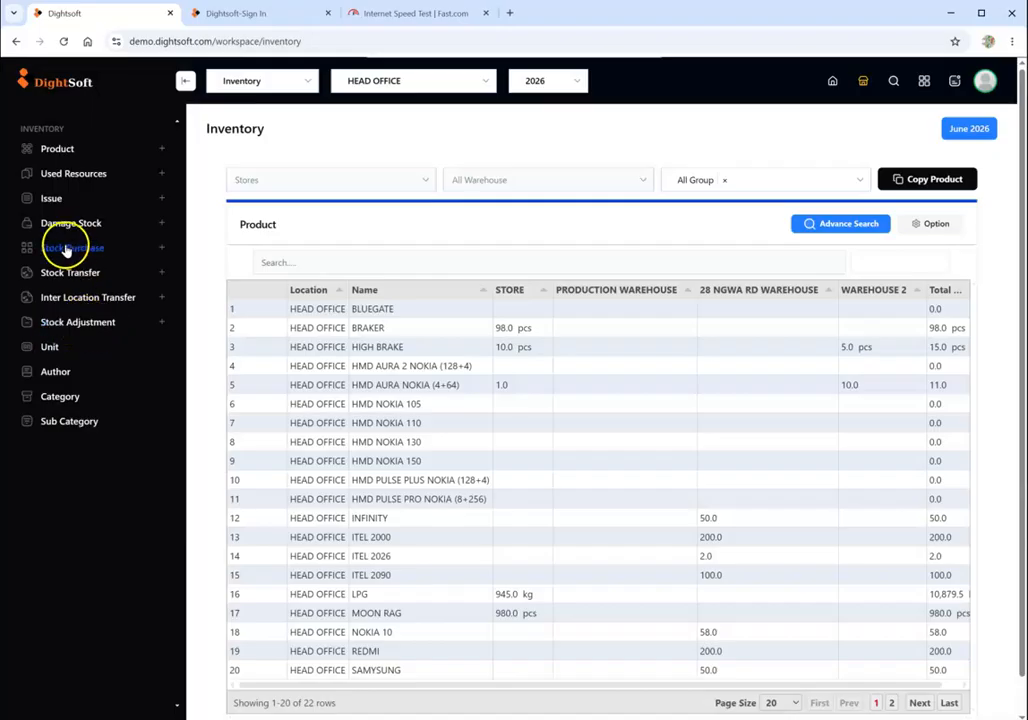
# - Start a new stock adjustment for the STORE warehouse and add HIGH BRAKE to it
pyautogui.click(90, 330)
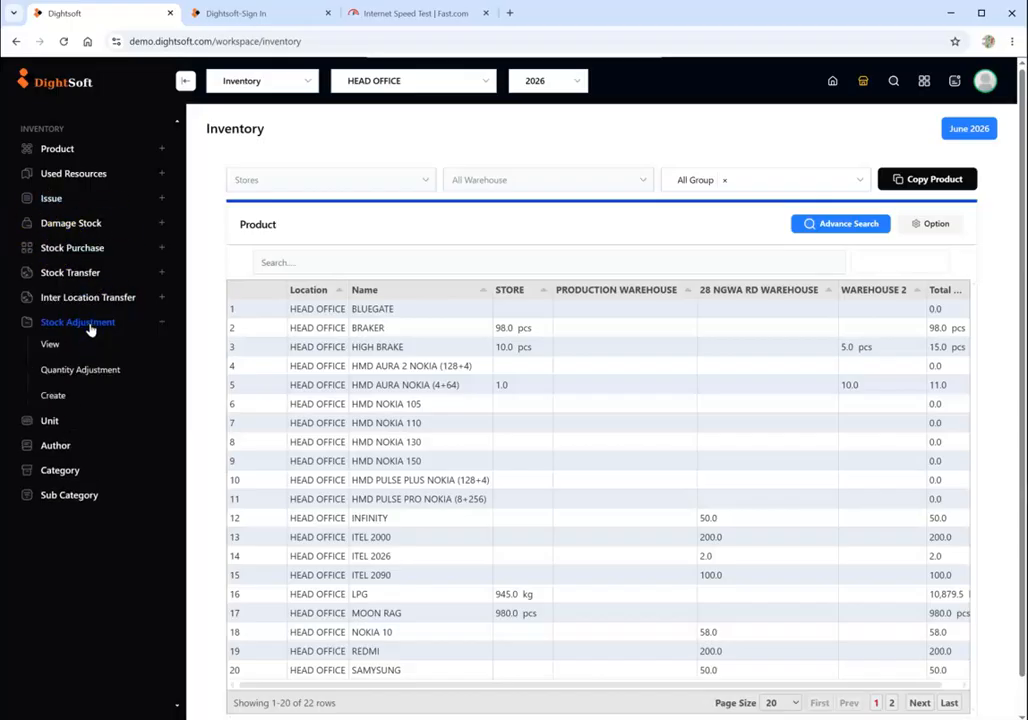
pyautogui.click(57, 396)
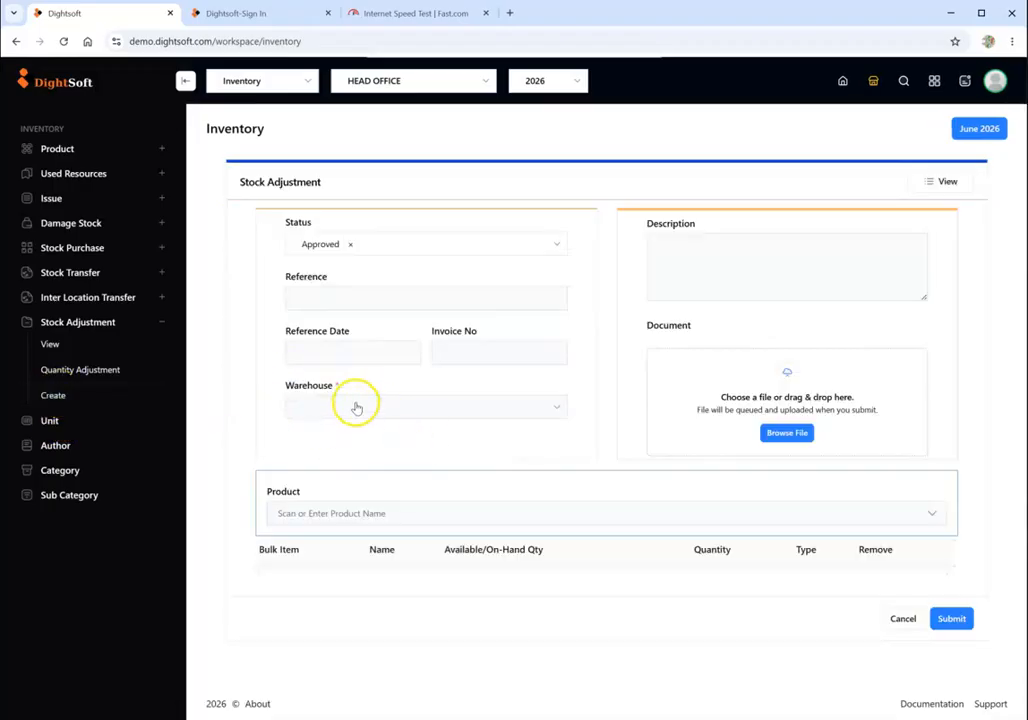
pyautogui.click(356, 405)
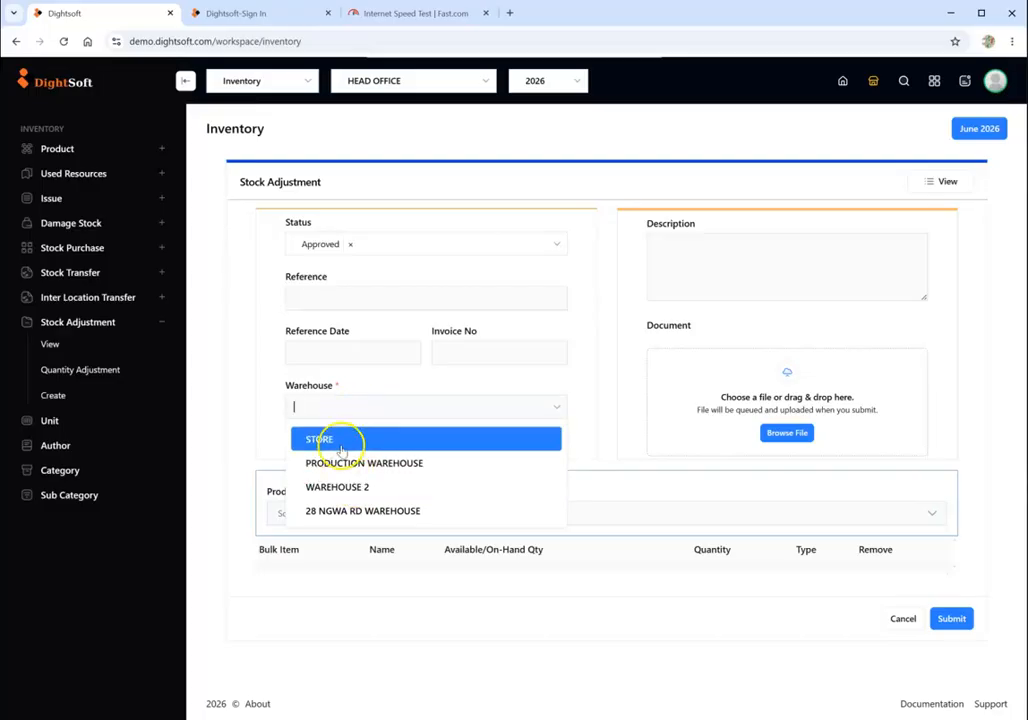
pyautogui.click(340, 442)
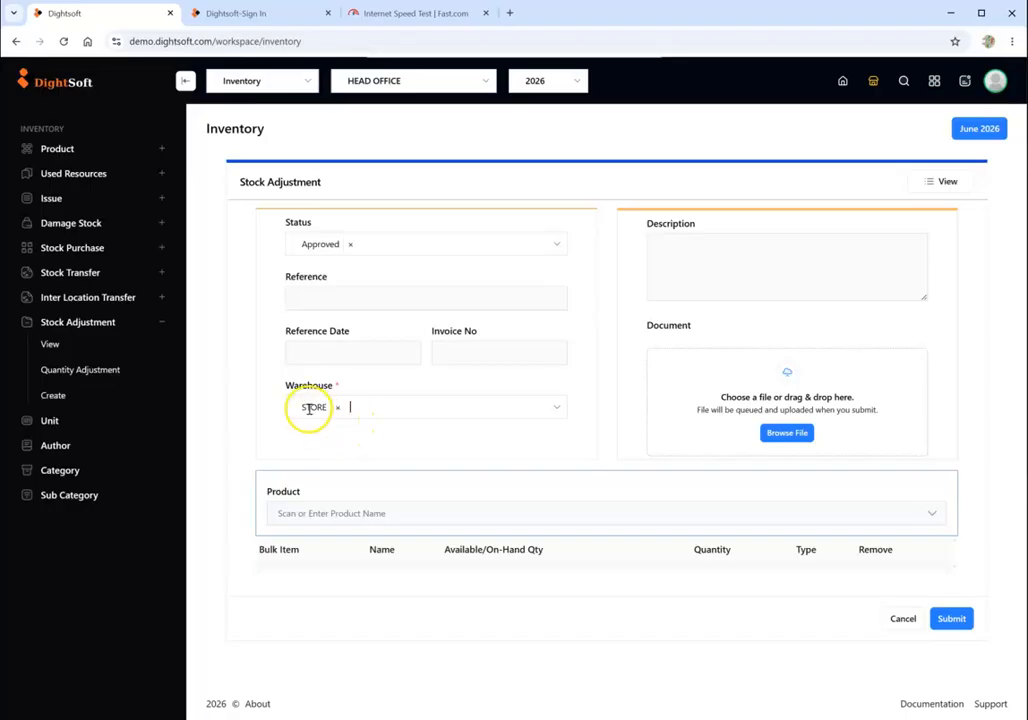
pyautogui.click(376, 510)
pyautogui.write('HI')
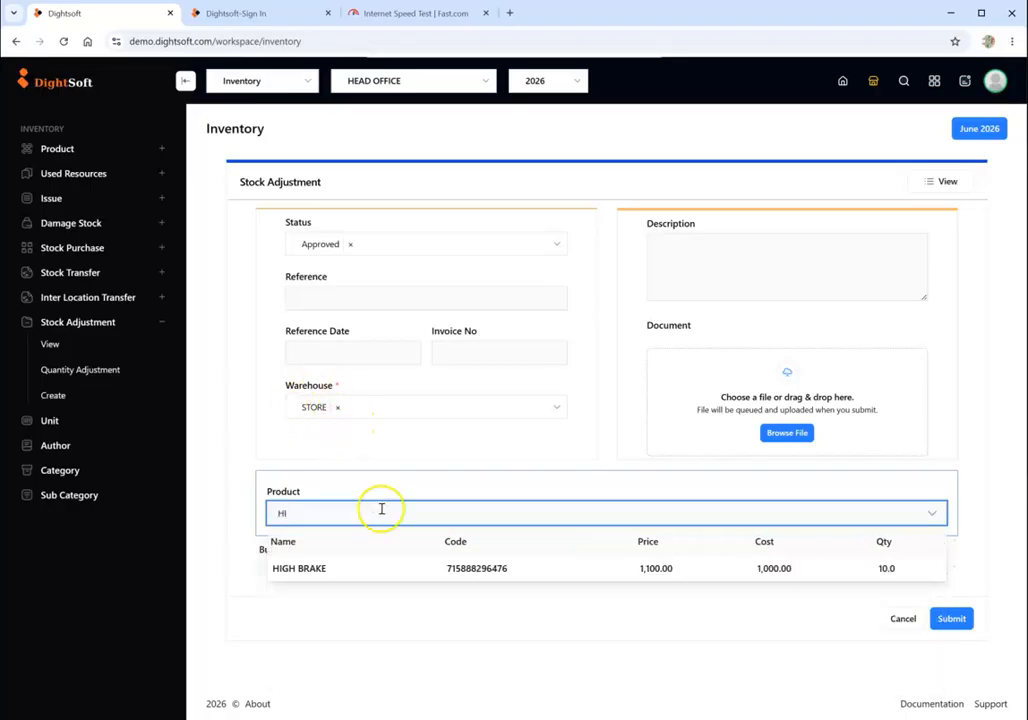
pyautogui.click(425, 566)
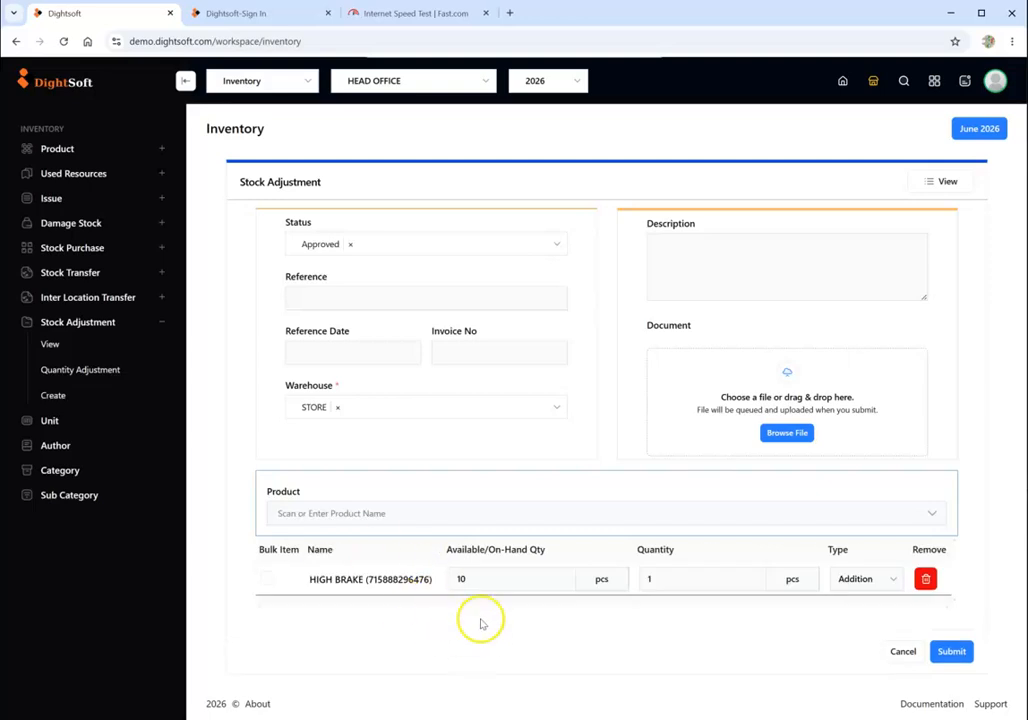
# - Check the available quantity field and set the HIGH BRAKE adjustment to 2 pcs with type Subtraction
pyautogui.click(468, 584)
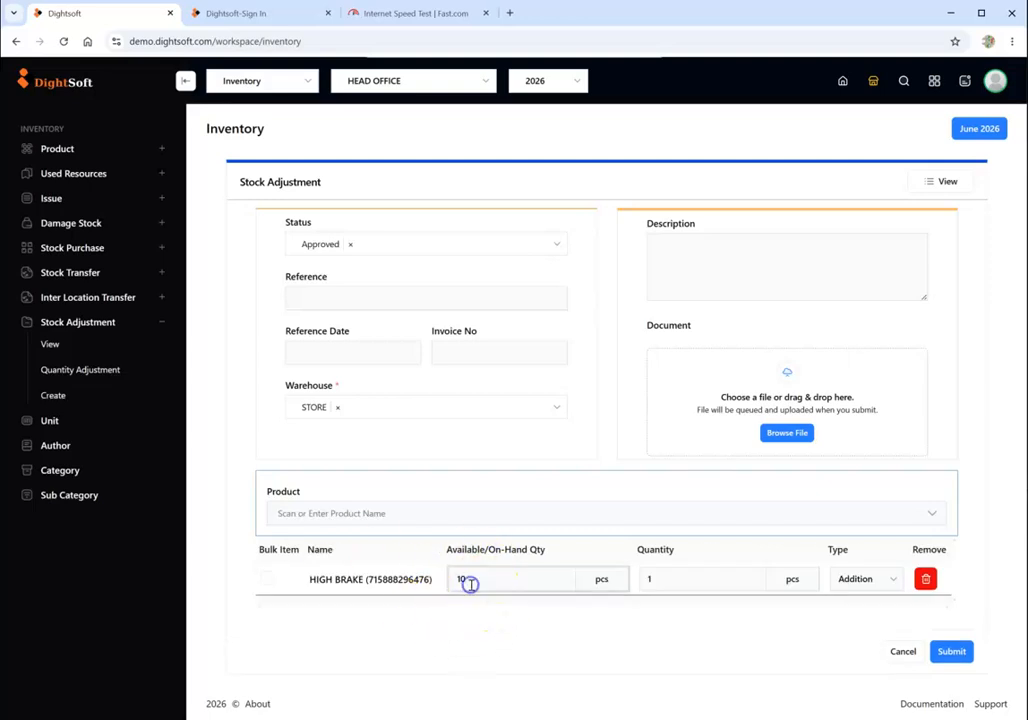
pyautogui.click(650, 582)
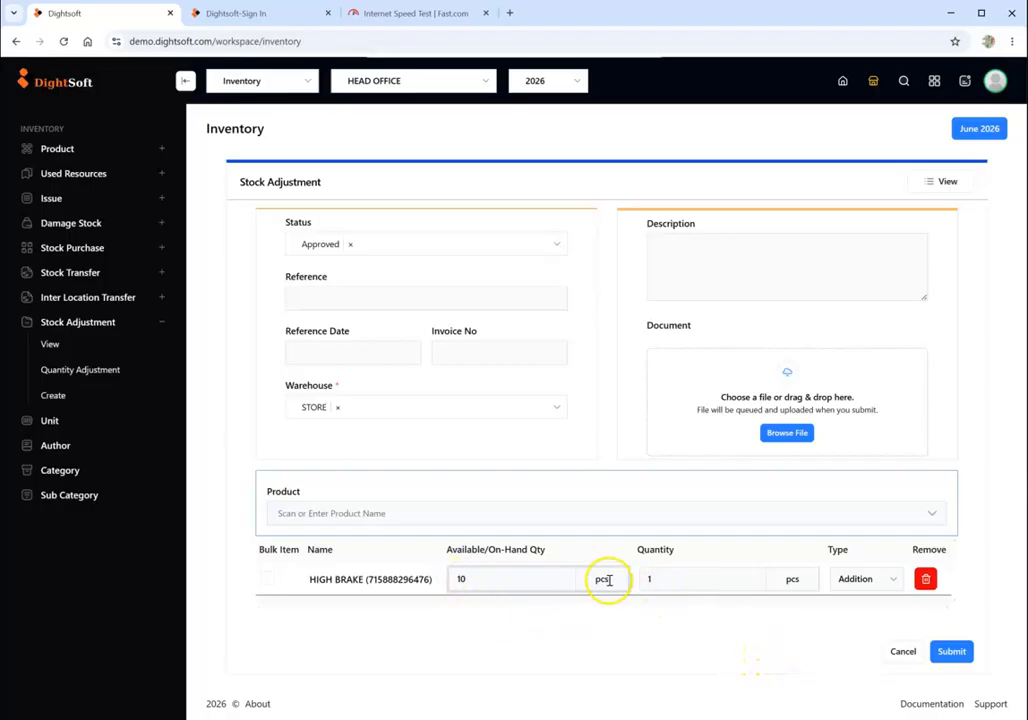
pyautogui.click(672, 580)
pyautogui.moveTo(497, 579); pyautogui.dragTo(440, 580)
pyautogui.click(603, 582)
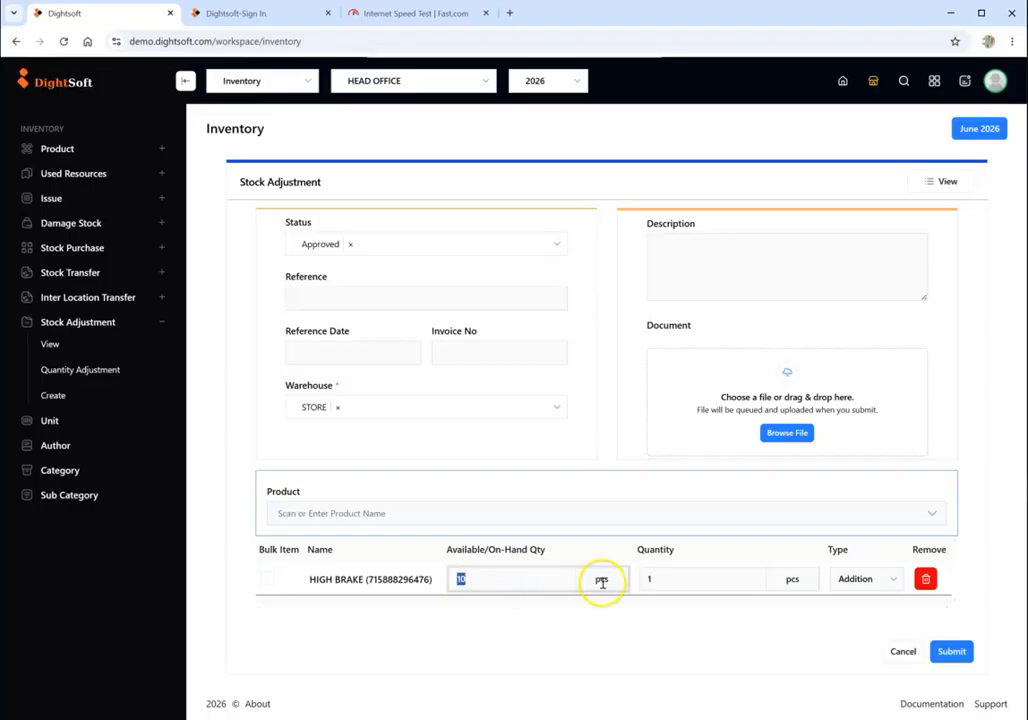
pyautogui.click(661, 583)
pyautogui.click(660, 583)
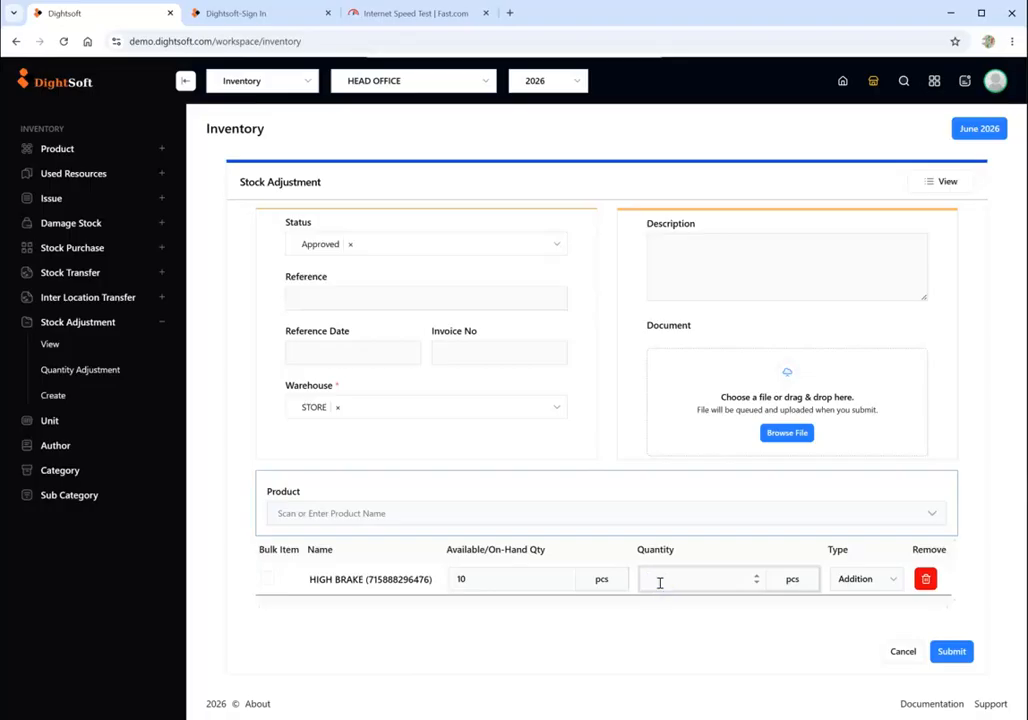
pyautogui.click(660, 583)
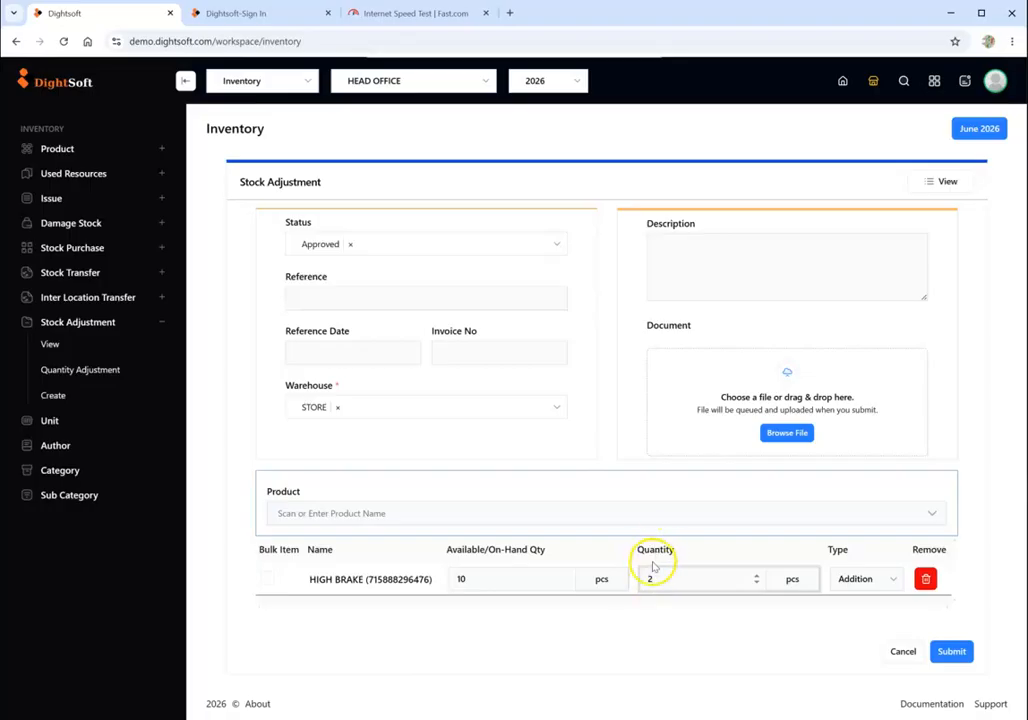
pyautogui.click(858, 584)
pyautogui.click(863, 620)
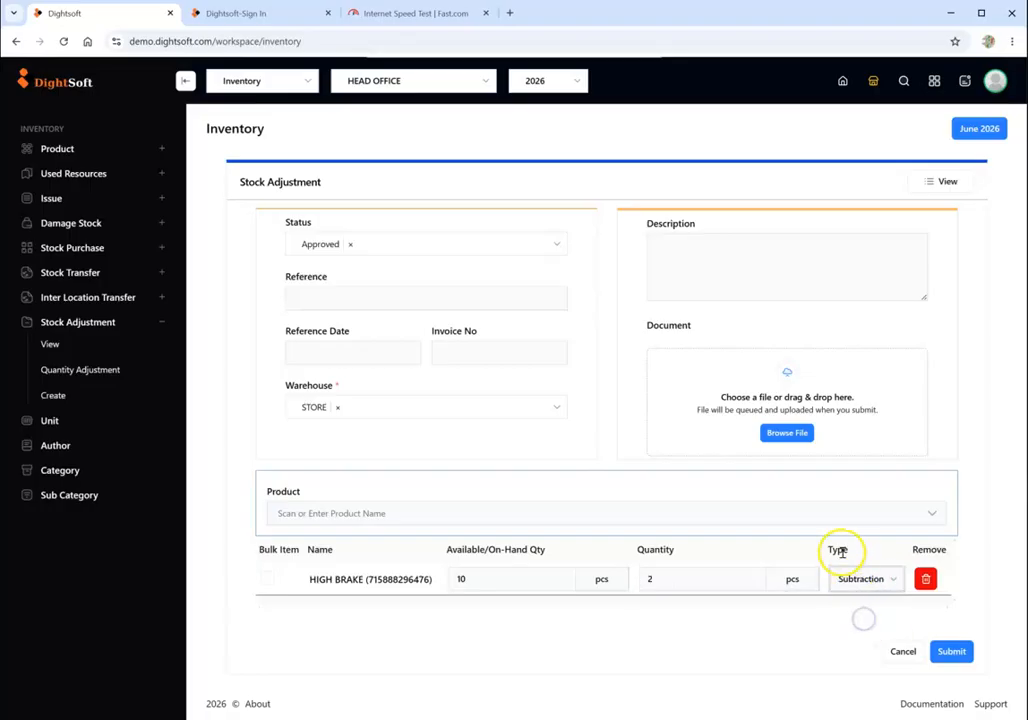
pyautogui.click(856, 579)
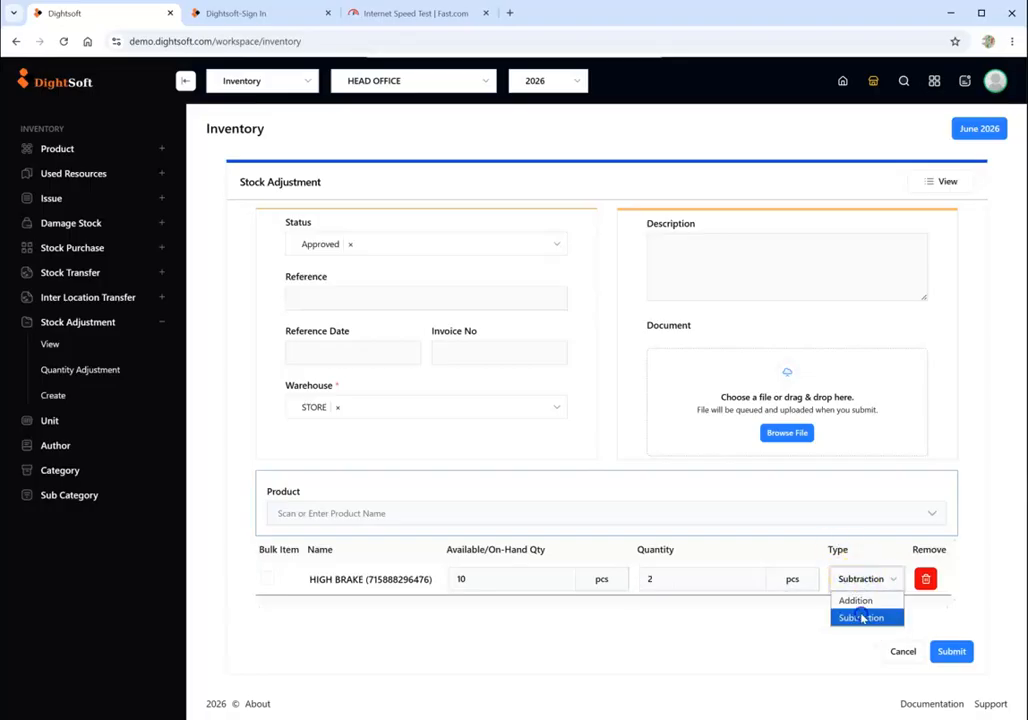
pyautogui.click(862, 618)
# - Re-enter 2 as the HIGH BRAKE quantity and remove its line from the stock adjustment
pyautogui.click(652, 579)
pyautogui.press('BackSpace')
pyautogui.write('2')
pyautogui.click(458, 581)
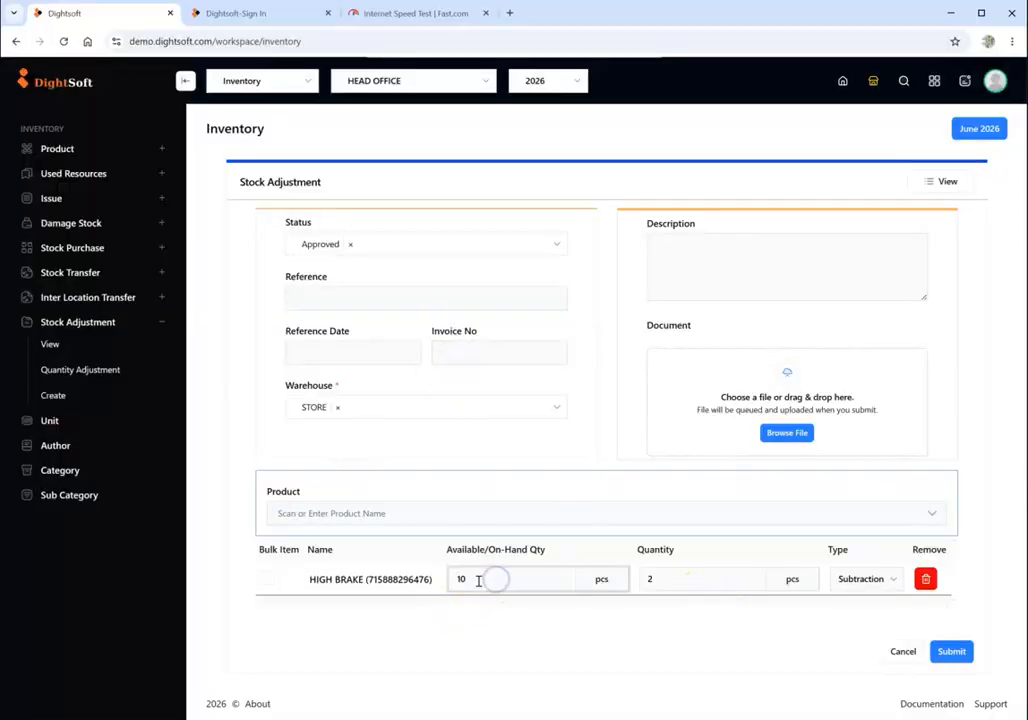
pyautogui.click(925, 578)
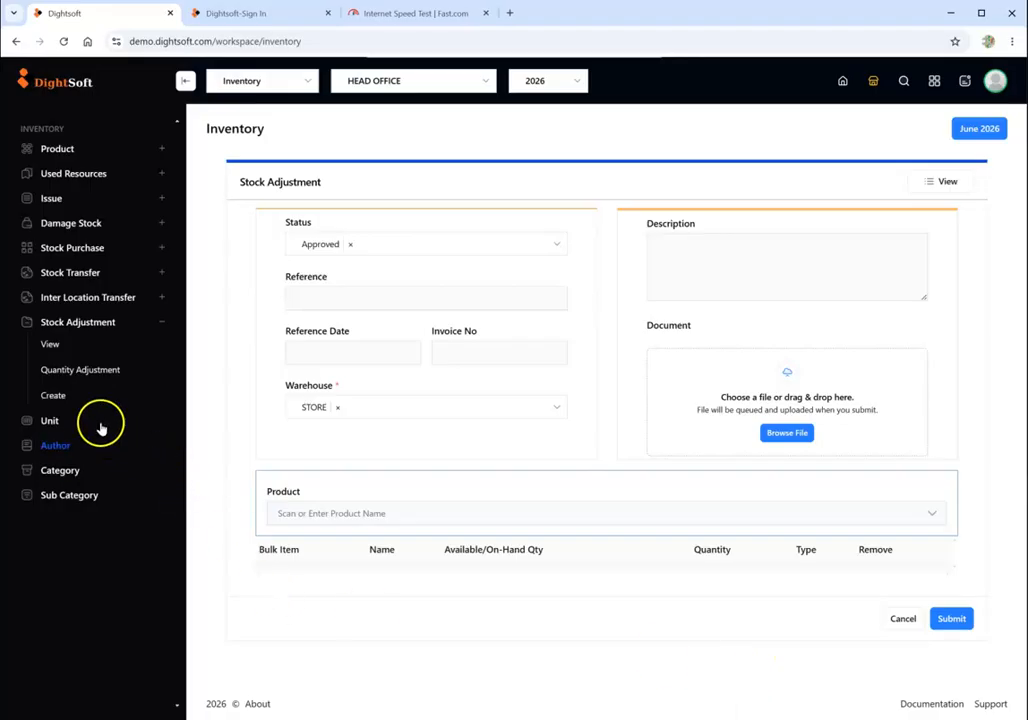
# - Restart the stock adjustment without the leftover HIGH BRAKE line and choose STORE as its warehouse
pyautogui.click(72, 401)
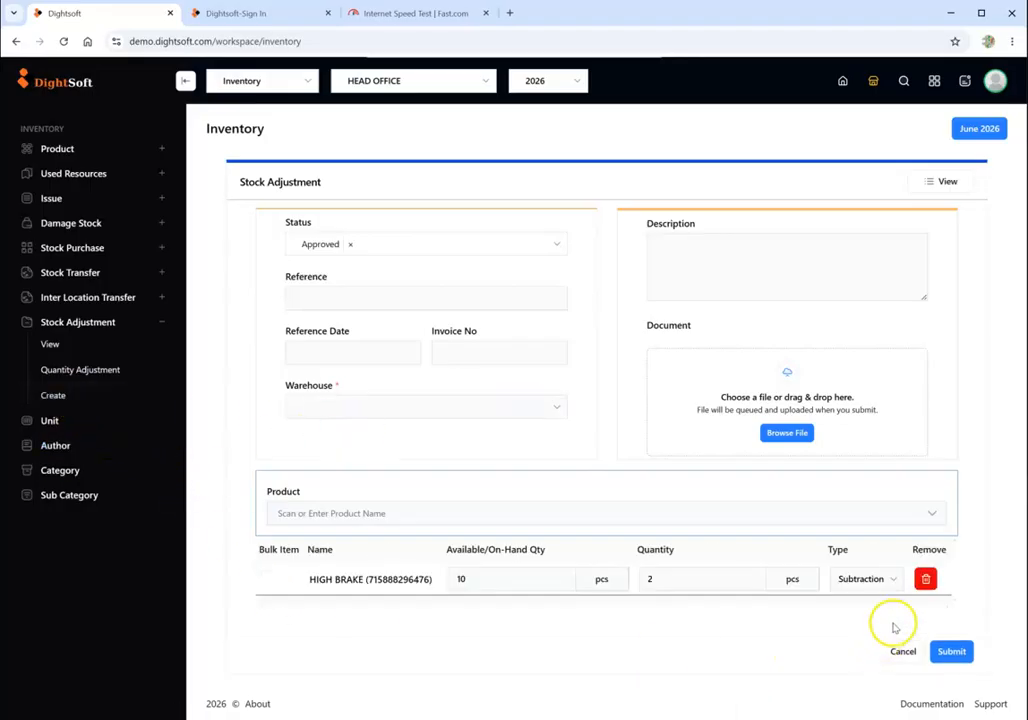
pyautogui.click(925, 580)
pyautogui.click(310, 407)
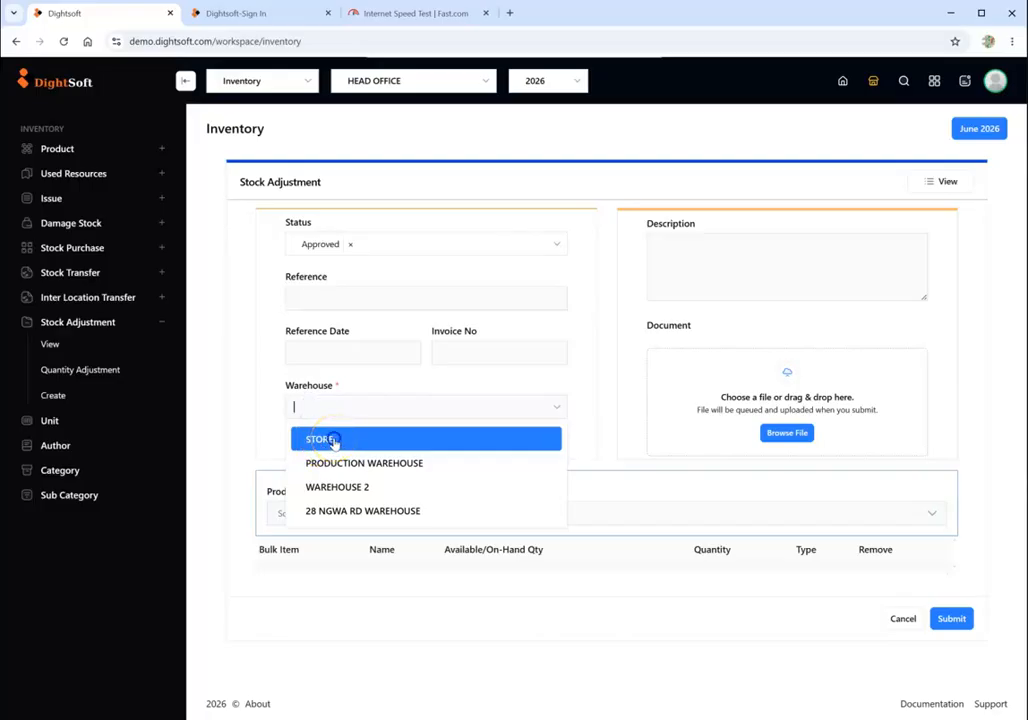
pyautogui.click(333, 441)
# - Add HIGH BRAKE to the STORE adjustment as a Subtraction of 2 pcs and submit the adjustment
pyautogui.click(368, 512)
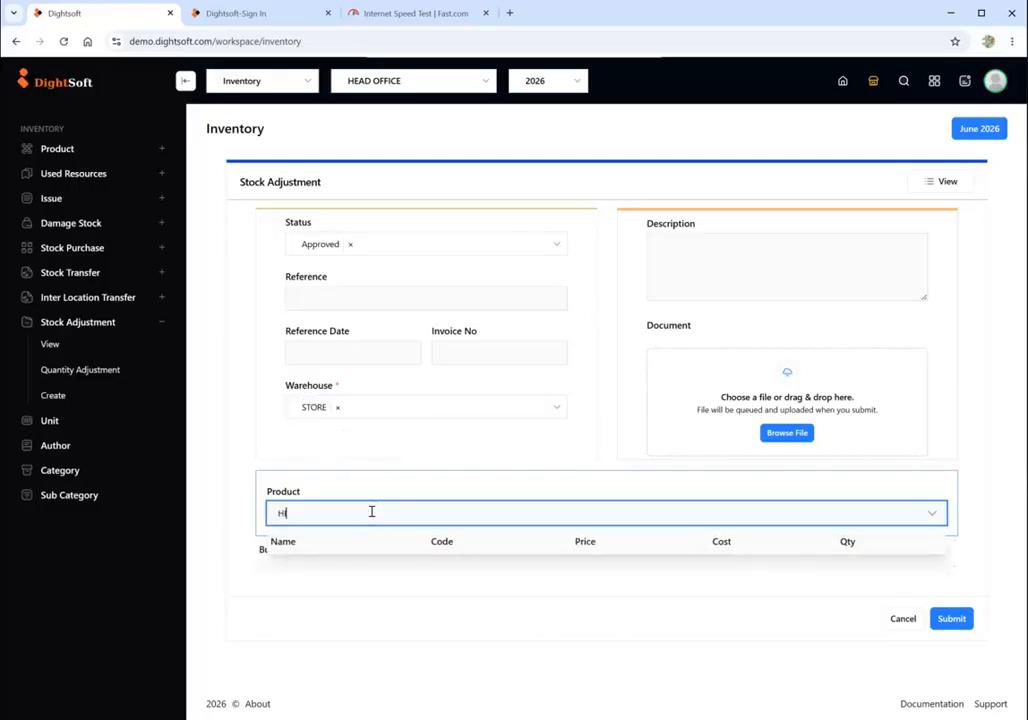
pyautogui.write('Hi')
pyautogui.click(390, 569)
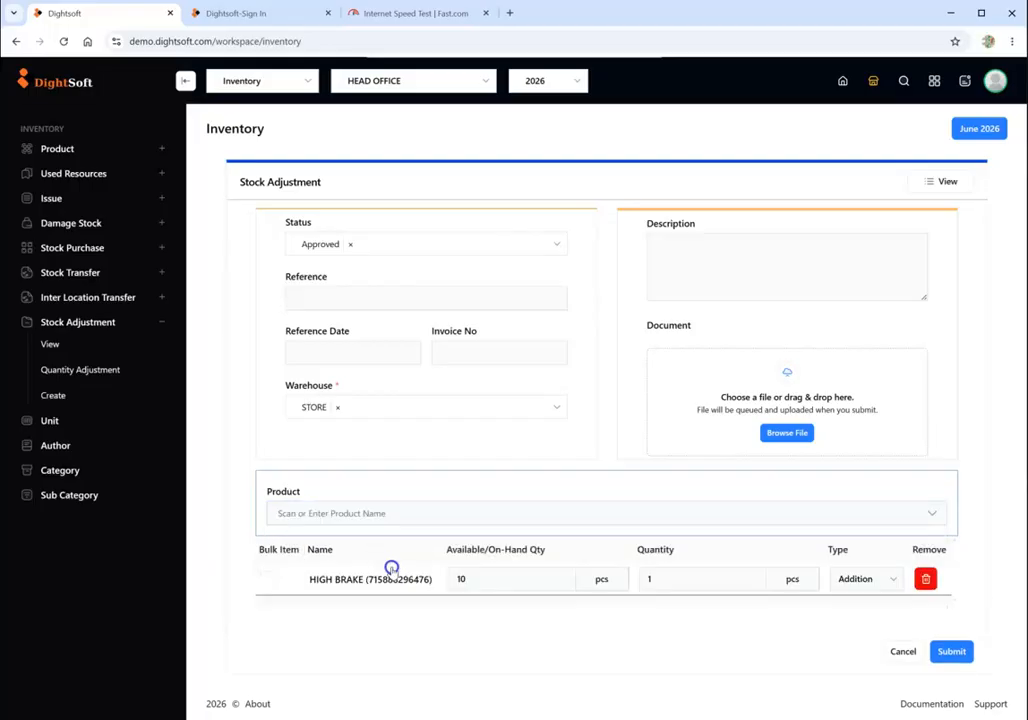
pyautogui.click(655, 579)
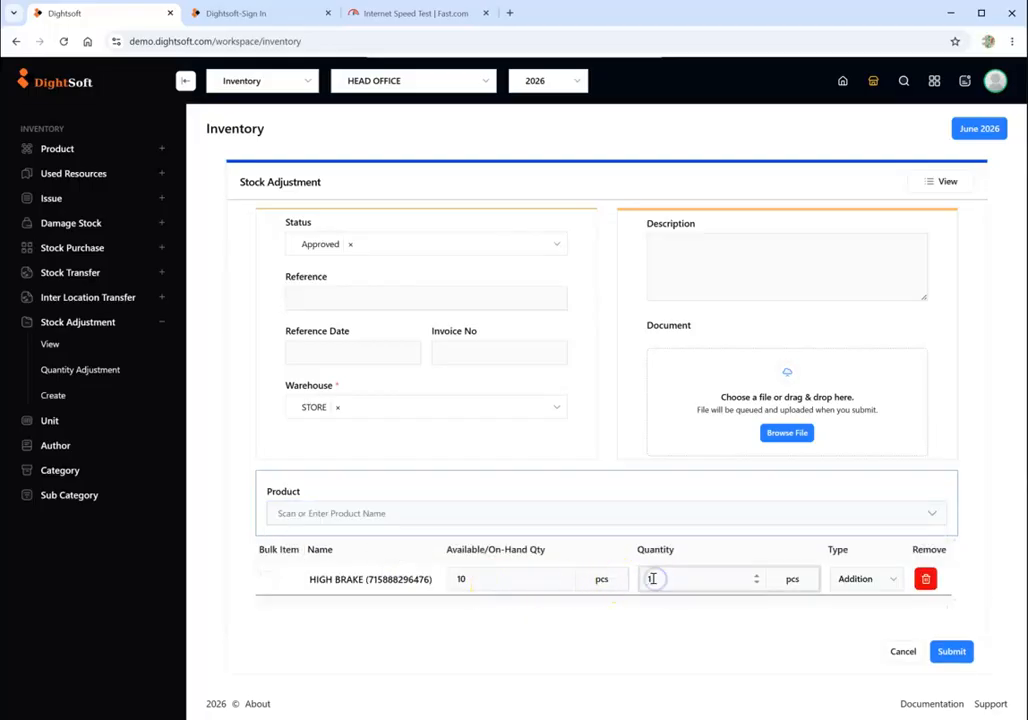
pyautogui.write('2')
pyautogui.click(858, 579)
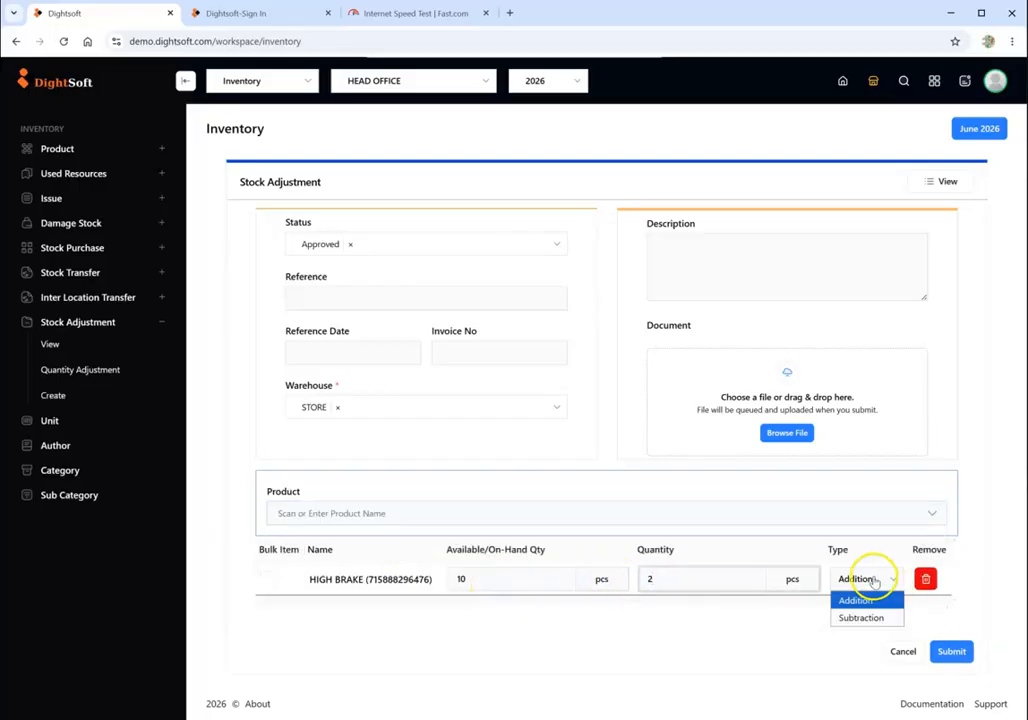
pyautogui.click(862, 618)
pyautogui.click(951, 651)
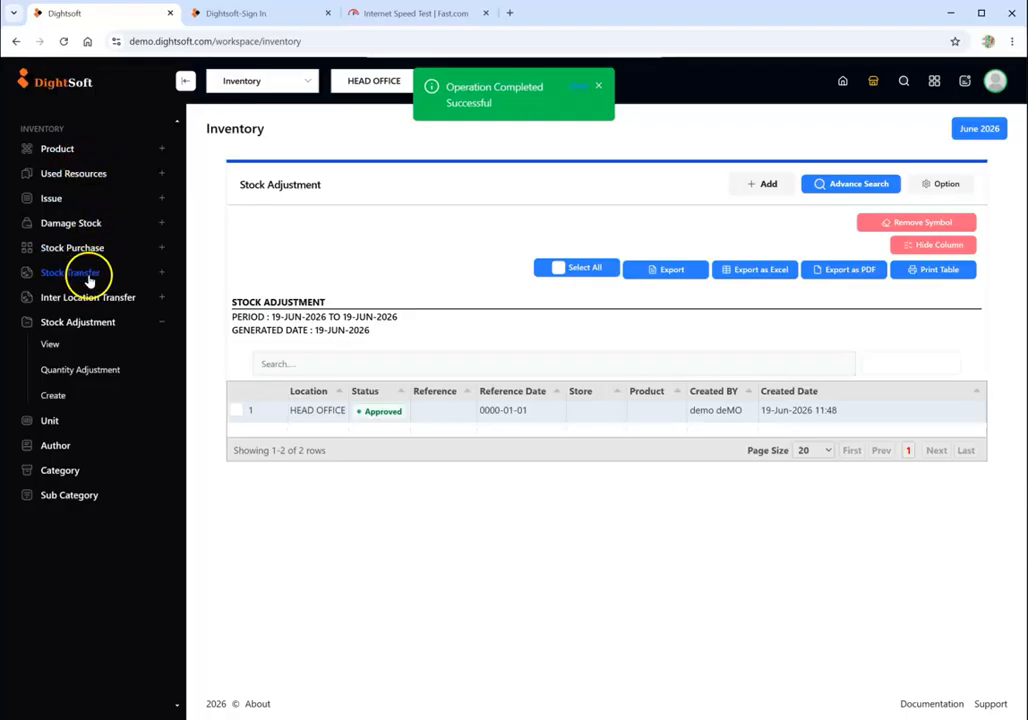
# - Reopen the stock balance and examine the adjusted HIGH BRAKE quantities per warehouse
pyautogui.click(80, 156)
pyautogui.click(82, 302)
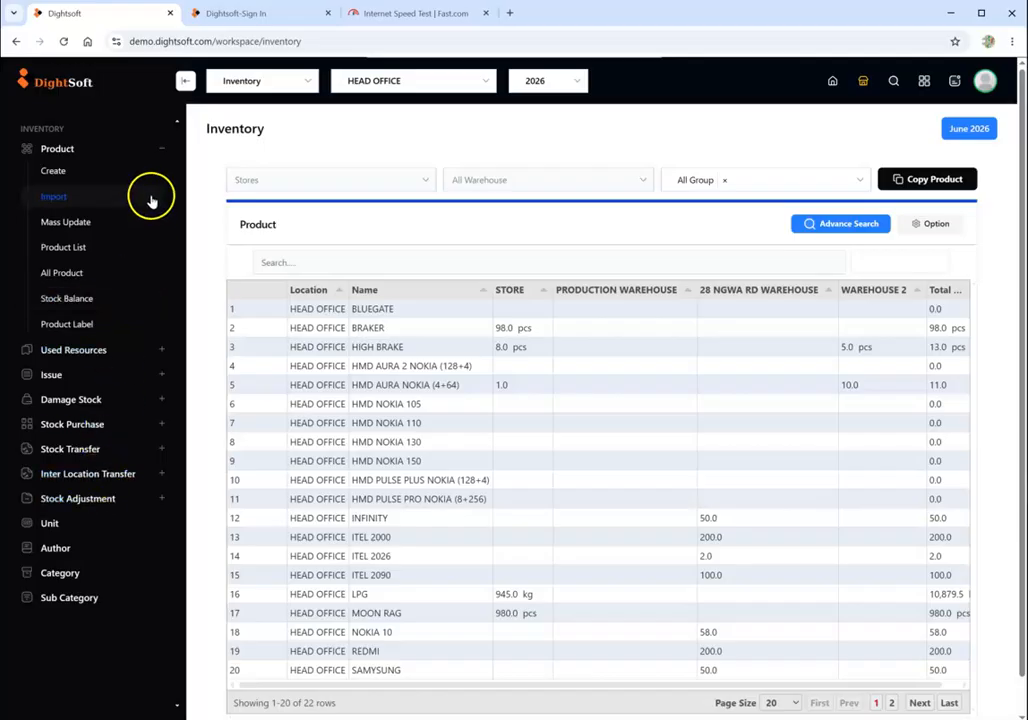
pyautogui.click(160, 150)
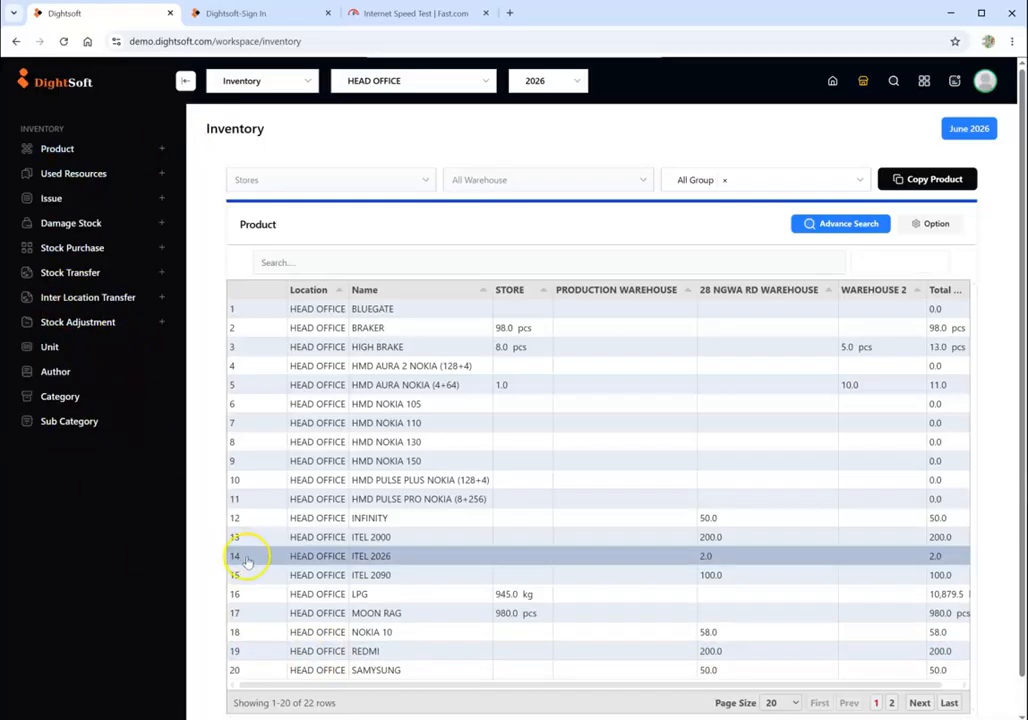
# - Create a stock issue to the Printing Section and choose WAREHOUSE 2 as its warehouse
pyautogui.click(68, 204)
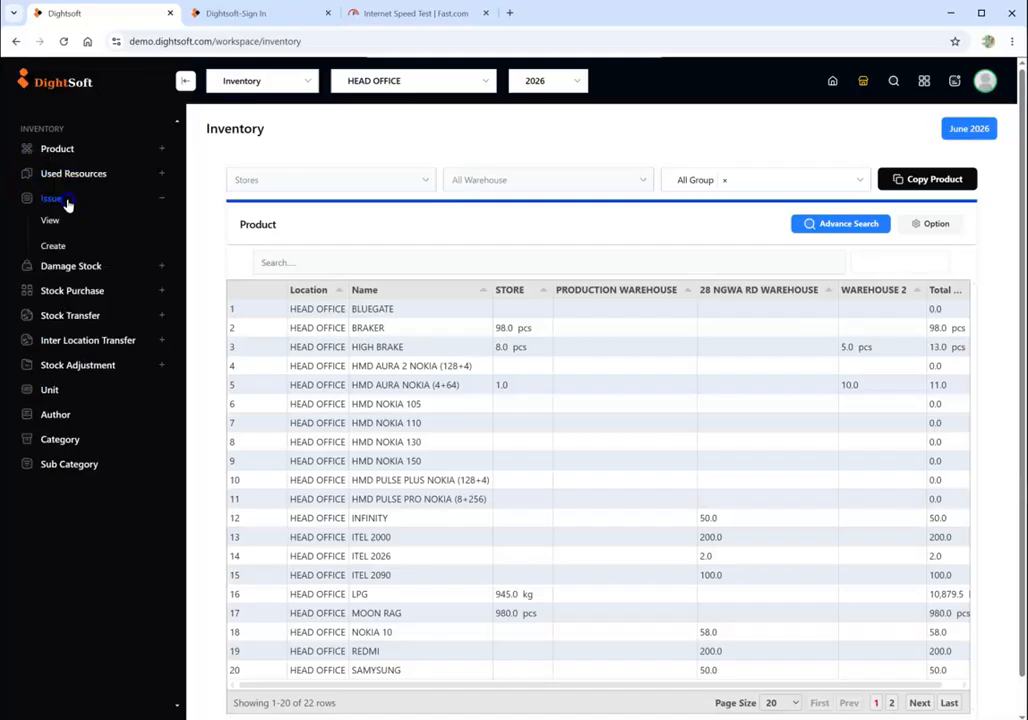
pyautogui.click(57, 245)
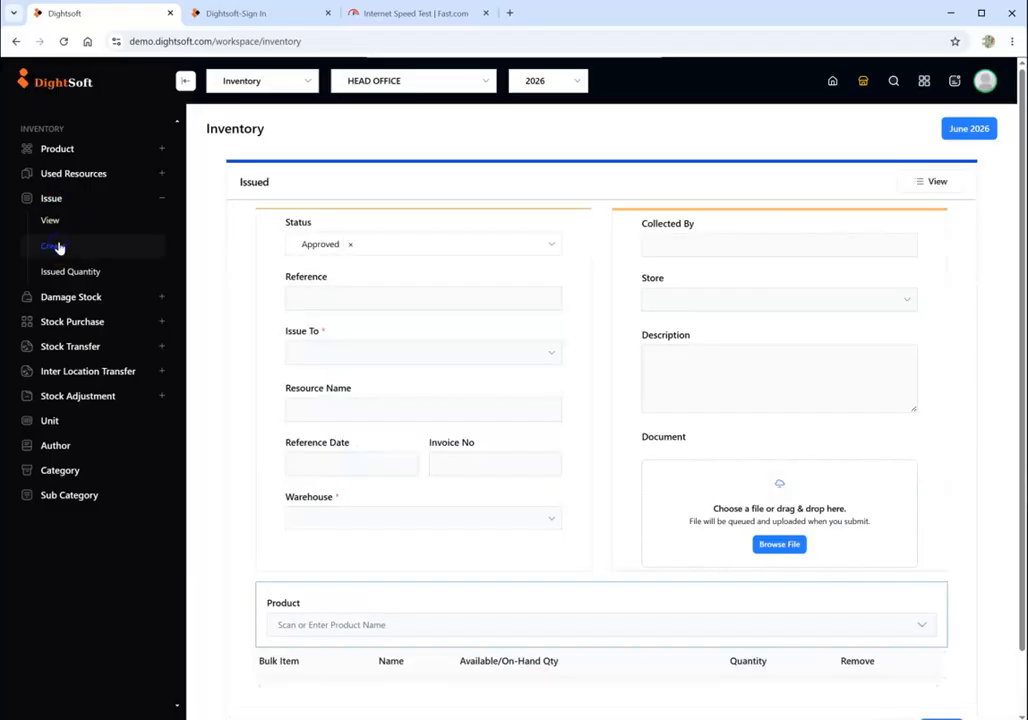
pyautogui.click(368, 356)
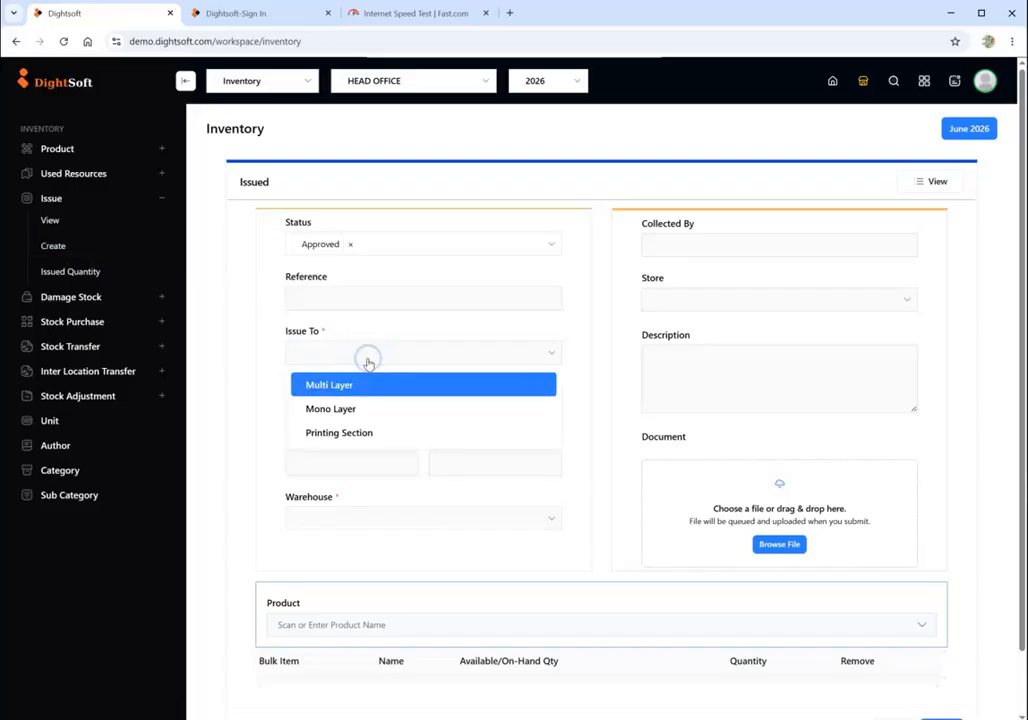
pyautogui.click(368, 434)
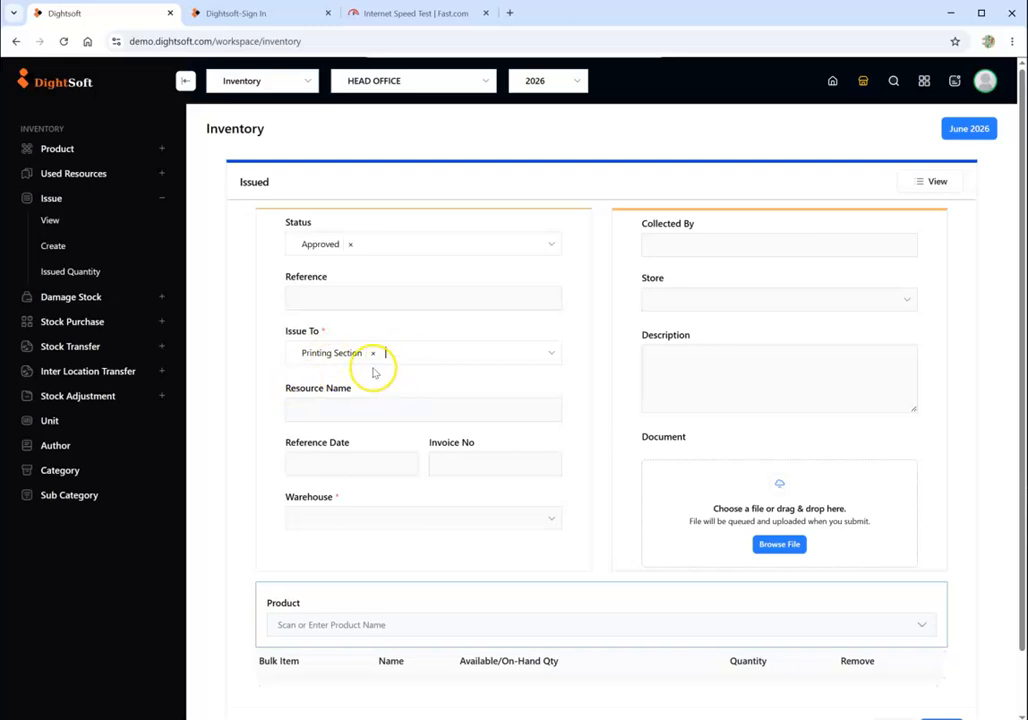
pyautogui.click(391, 522)
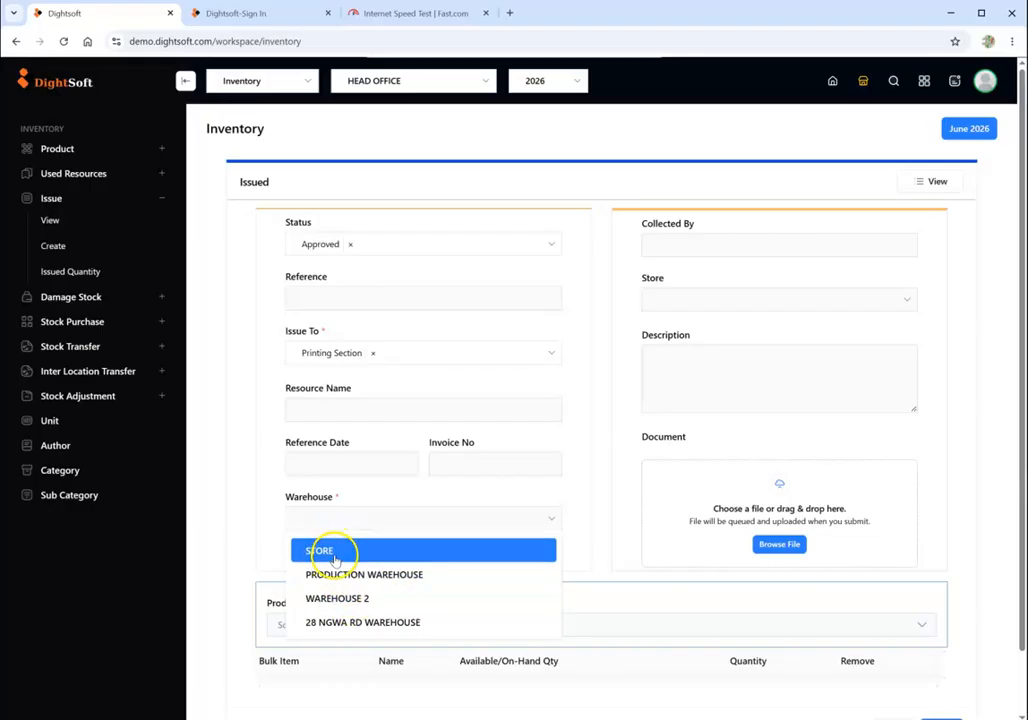
pyautogui.click(360, 599)
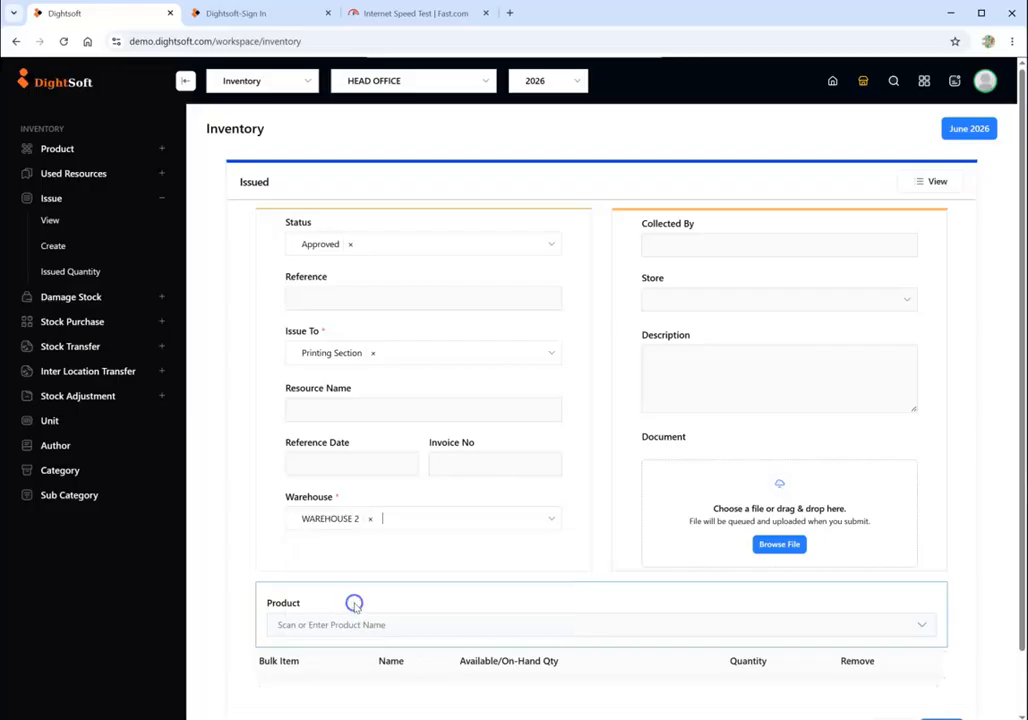
pyautogui.click(384, 517)
pyautogui.click(405, 508)
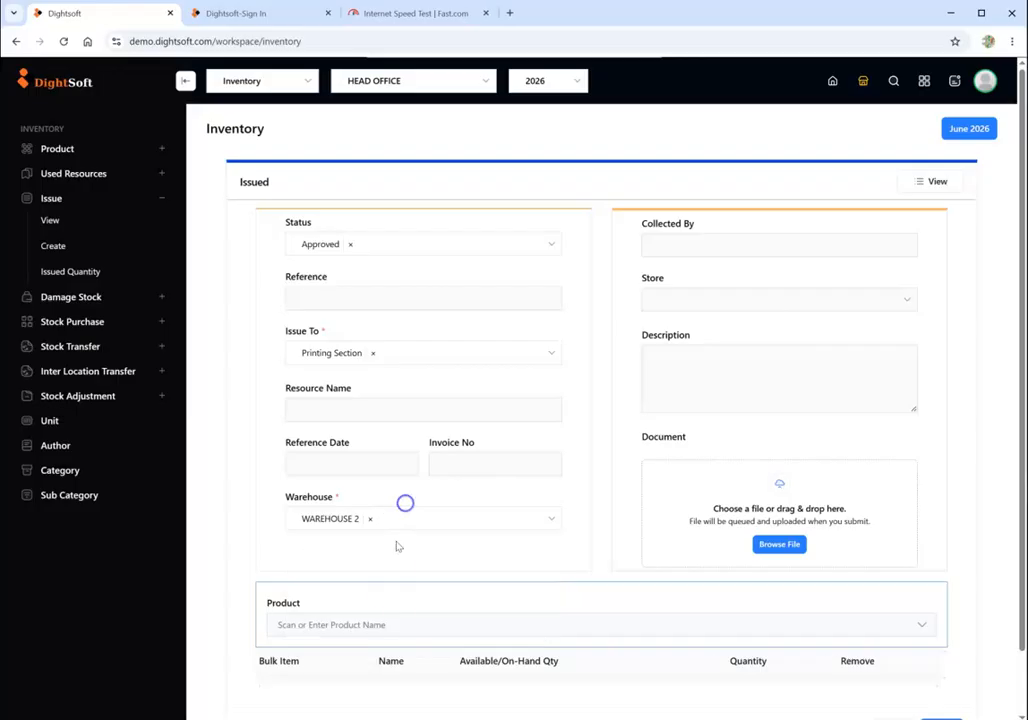
# - Add HIGH BRAKE to the stock issue with a quantity of 3 pcs and submit the issue
pyautogui.click(381, 615)
pyautogui.write('HI')
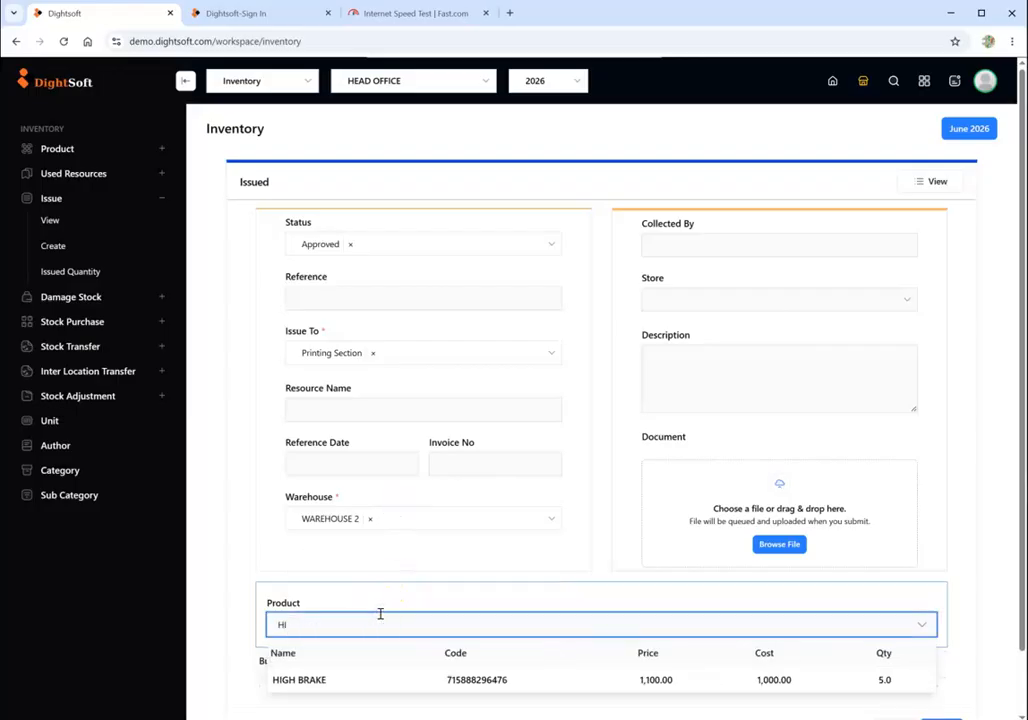
pyautogui.click(356, 682)
pyautogui.scroll(-1, 437, 664)
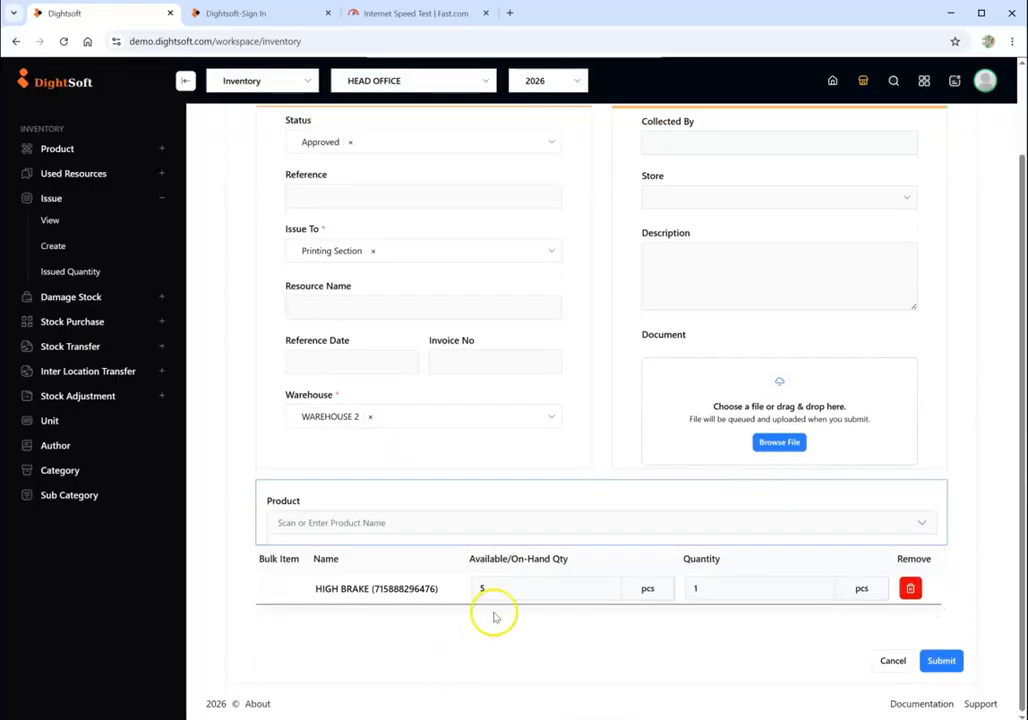
pyautogui.click(741, 585)
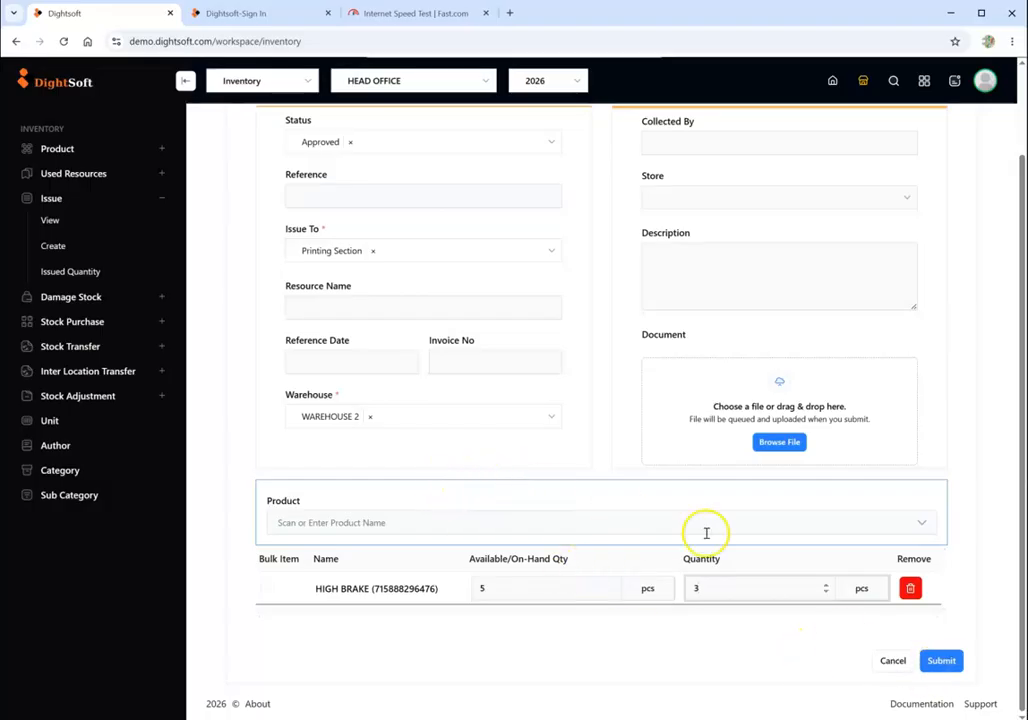
pyautogui.click(930, 660)
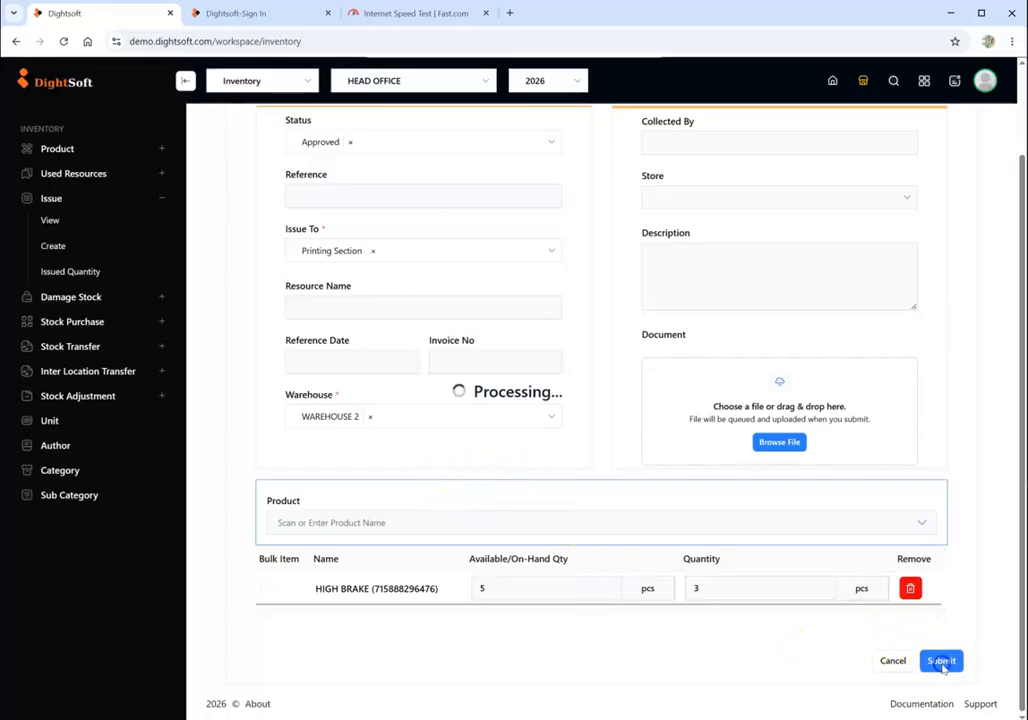
# - Open the stock balance again and examine the HIGH BRAKE quantities per warehouse following the issue
pyautogui.click(75, 152)
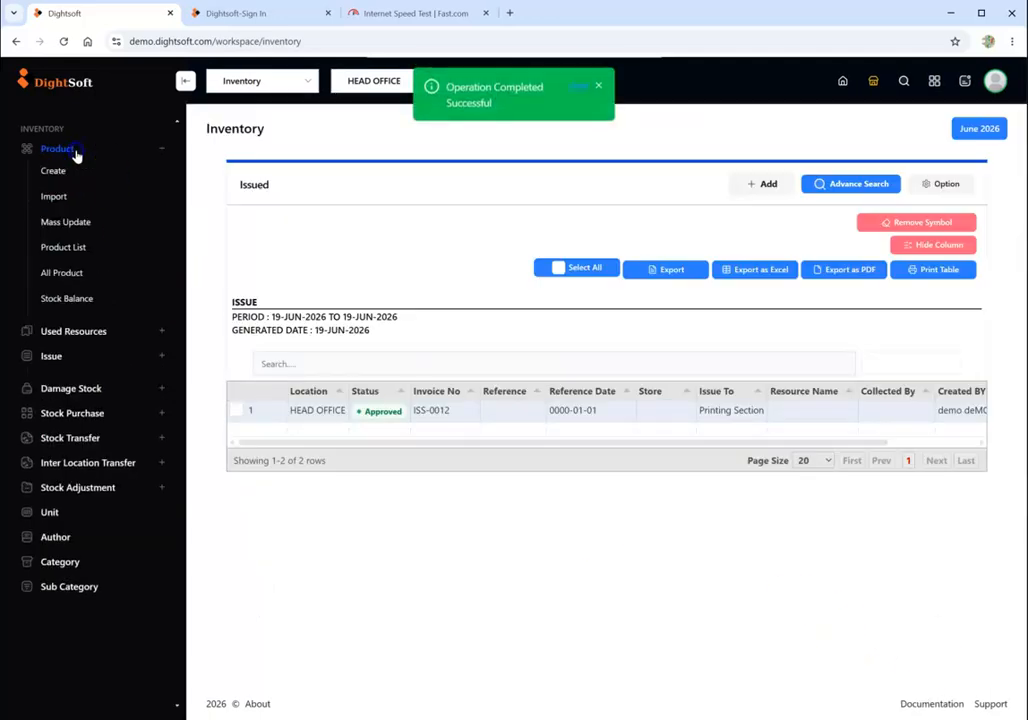
pyautogui.click(80, 299)
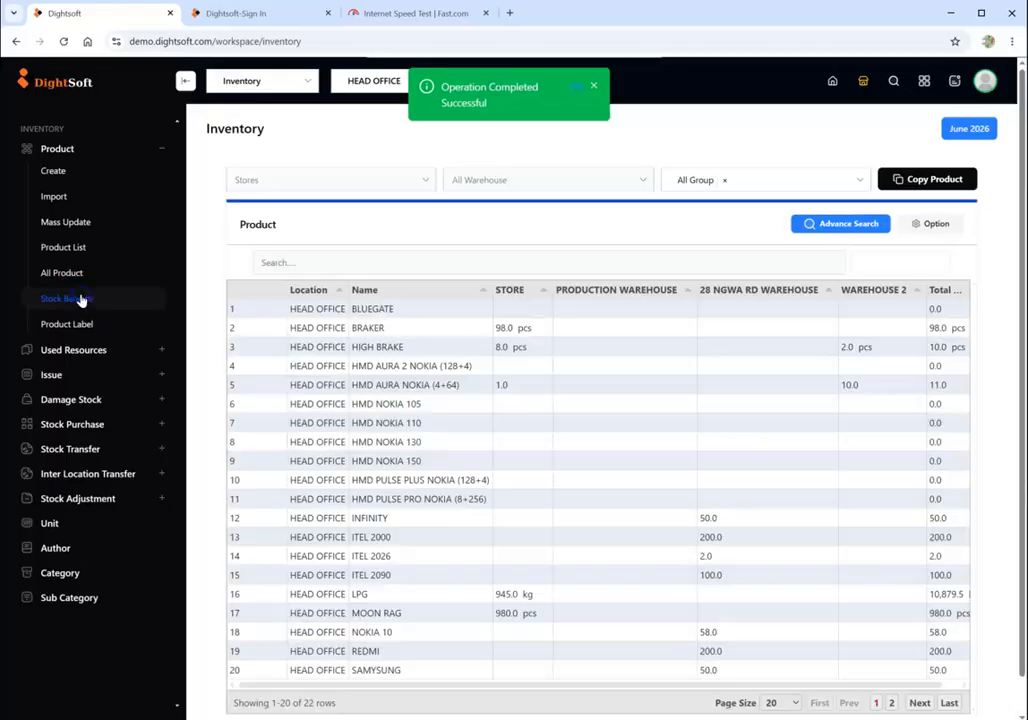
pyautogui.click(158, 151)
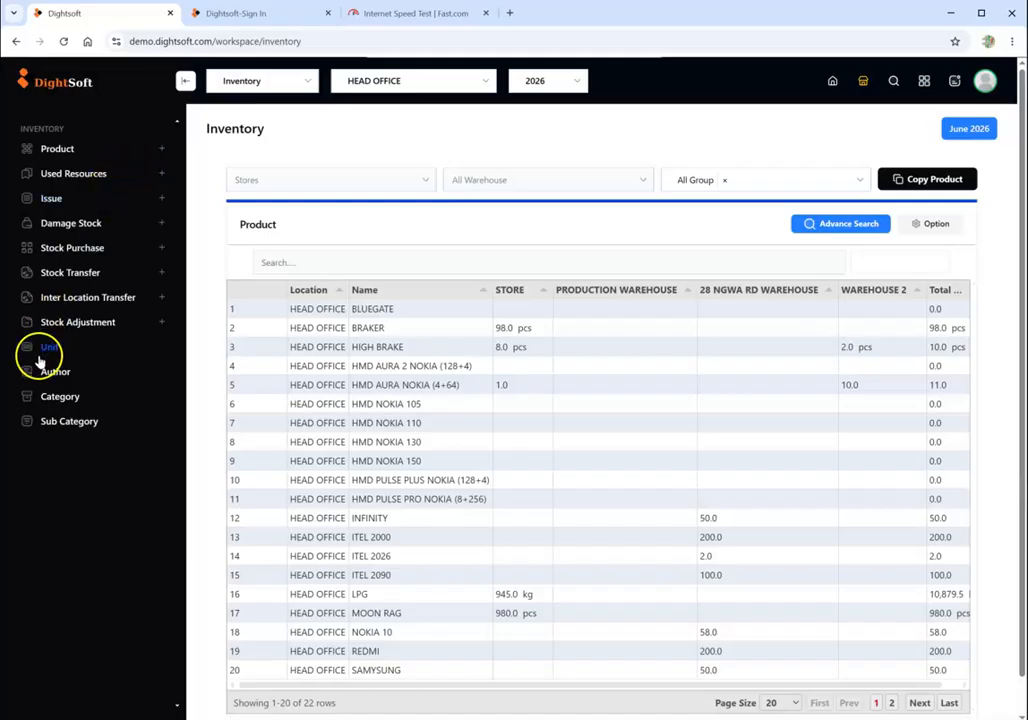
pyautogui.click(81, 175)
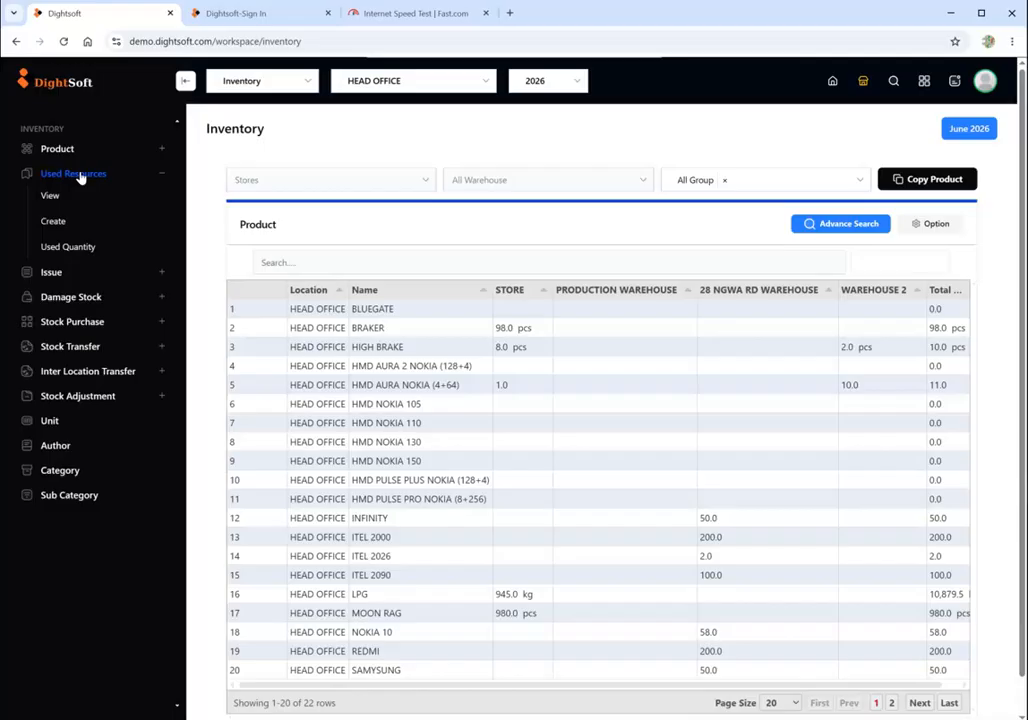
pyautogui.click(80, 176)
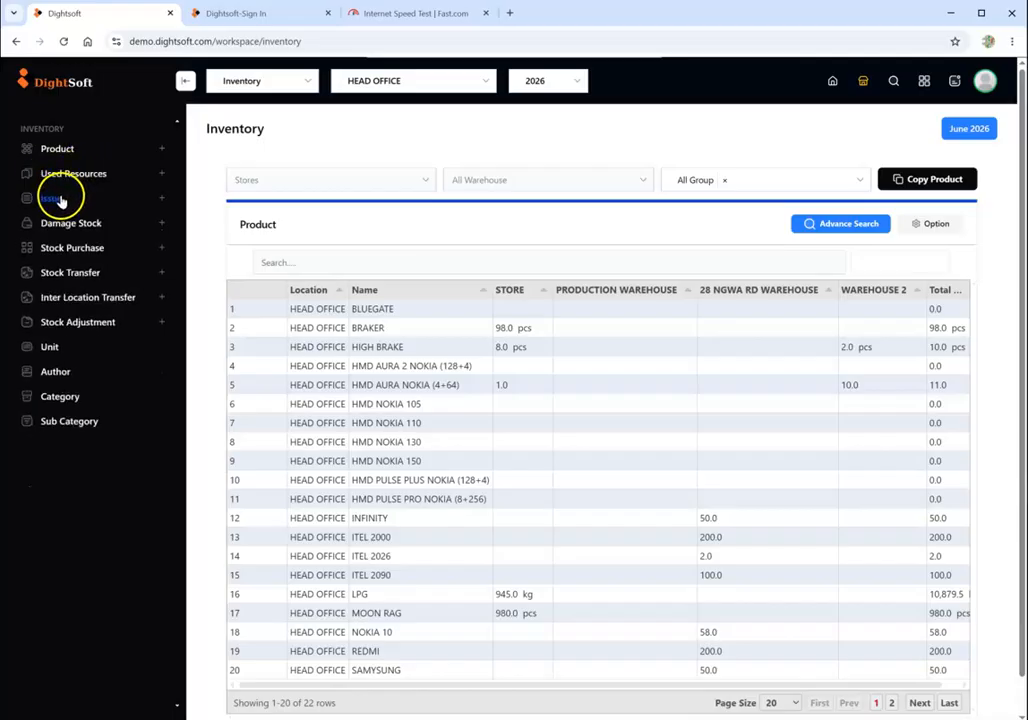
# - Create an inter location transfer from STORE to the FINISHED GOODS WAREHOUSE of the BOOK COMPANY location
pyautogui.click(87, 300)
pyautogui.click(58, 344)
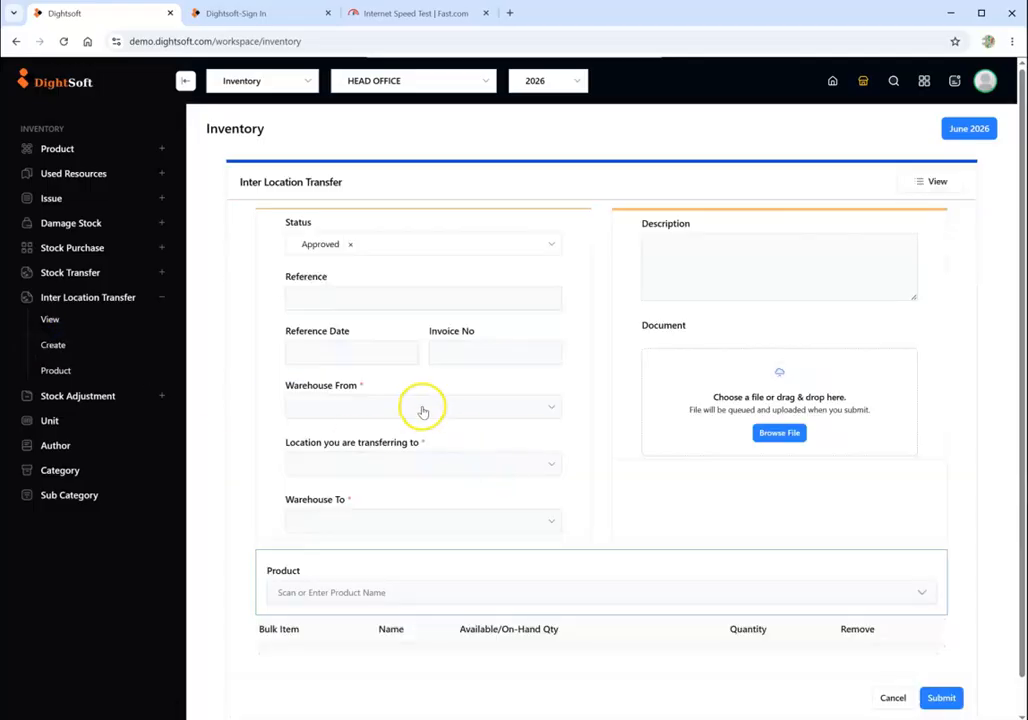
pyautogui.click(422, 408)
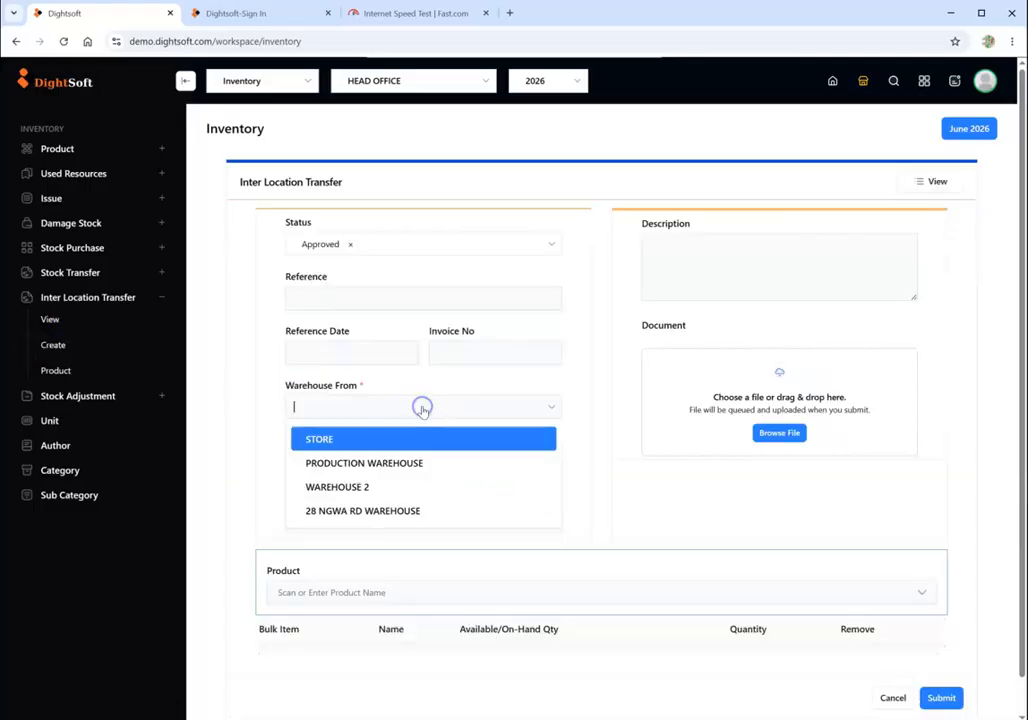
pyautogui.click(374, 438)
pyautogui.click(371, 465)
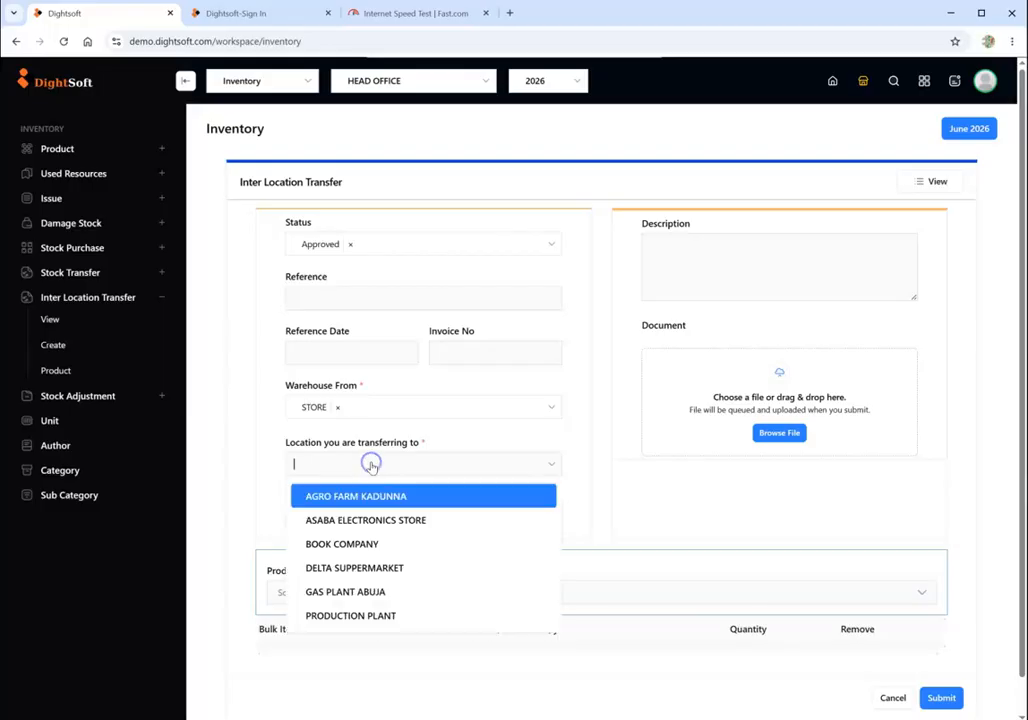
pyautogui.click(365, 546)
pyautogui.click(363, 520)
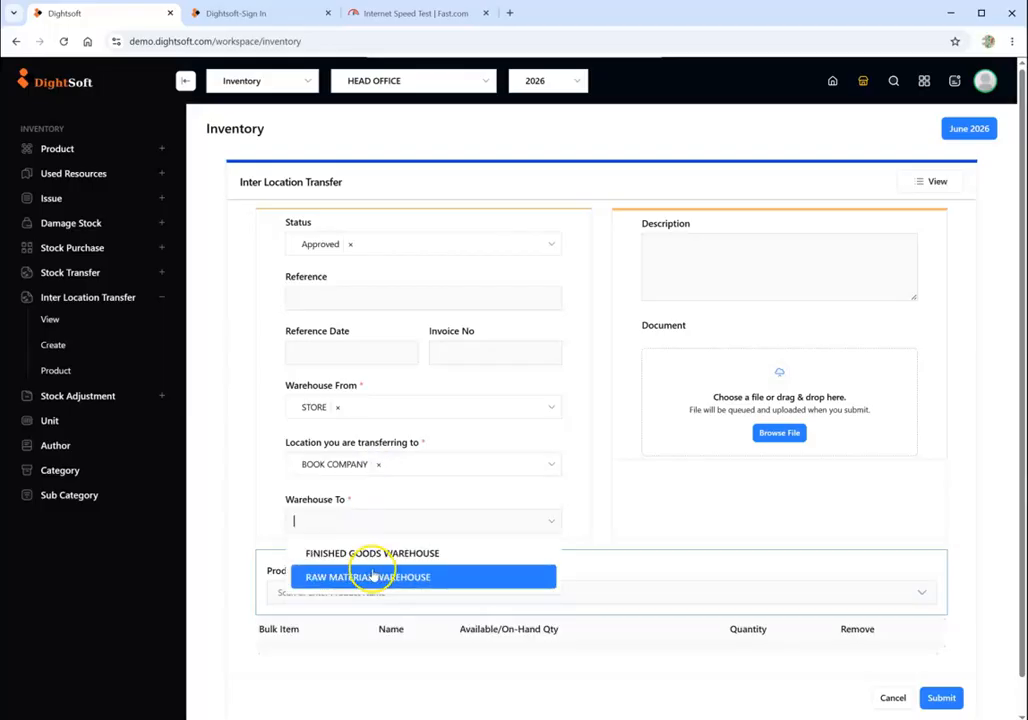
pyautogui.click(374, 555)
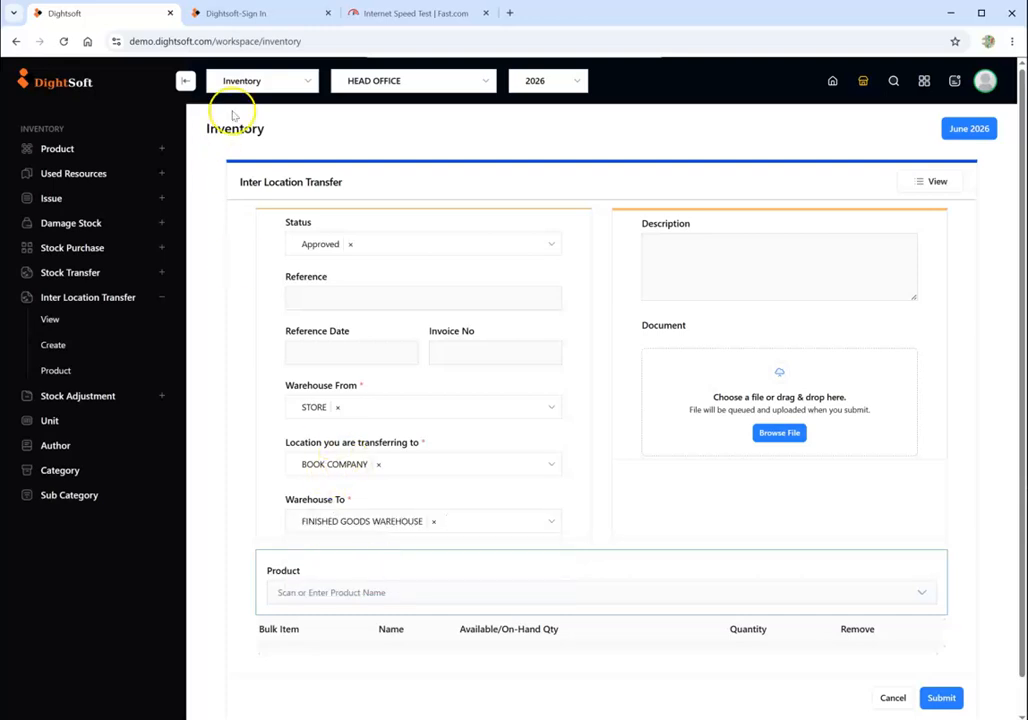
# - Add HIGH BRAKE as a product line of the inter location transfer and review the transfer form
pyautogui.click(422, 594)
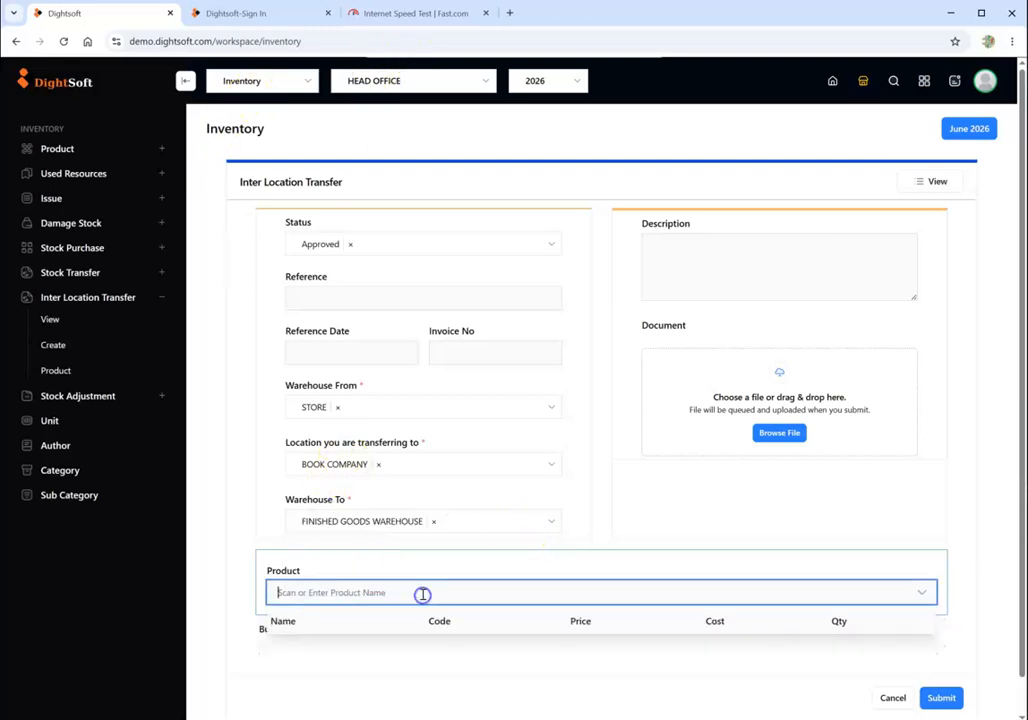
pyautogui.write('H')
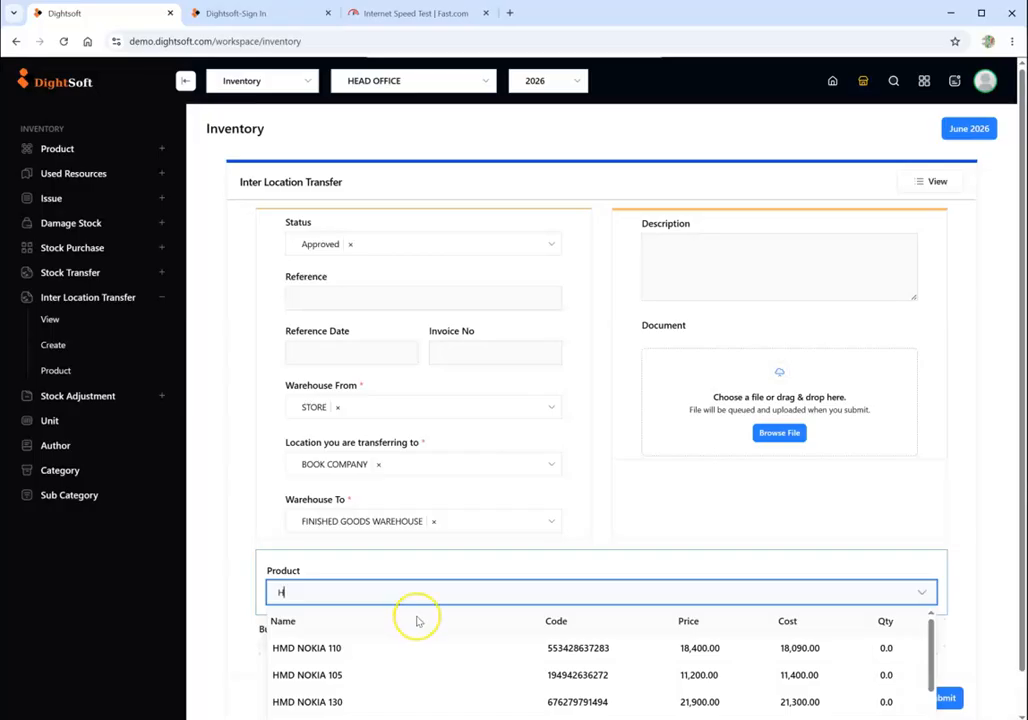
pyautogui.write('I')
pyautogui.click(383, 647)
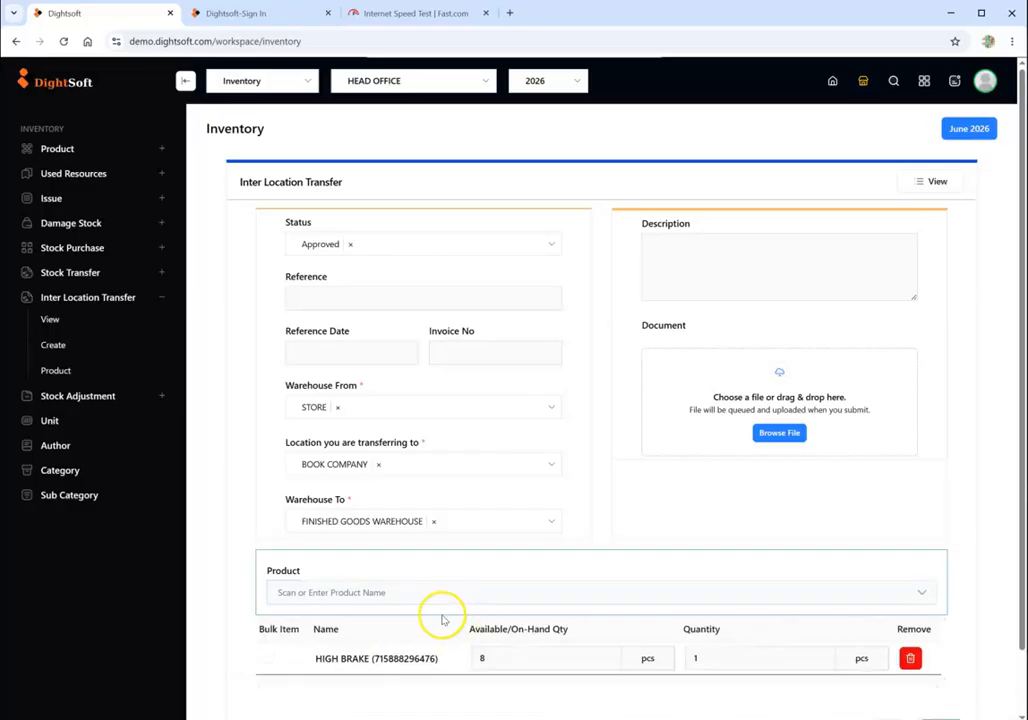
pyautogui.scroll(-1, 442, 620)
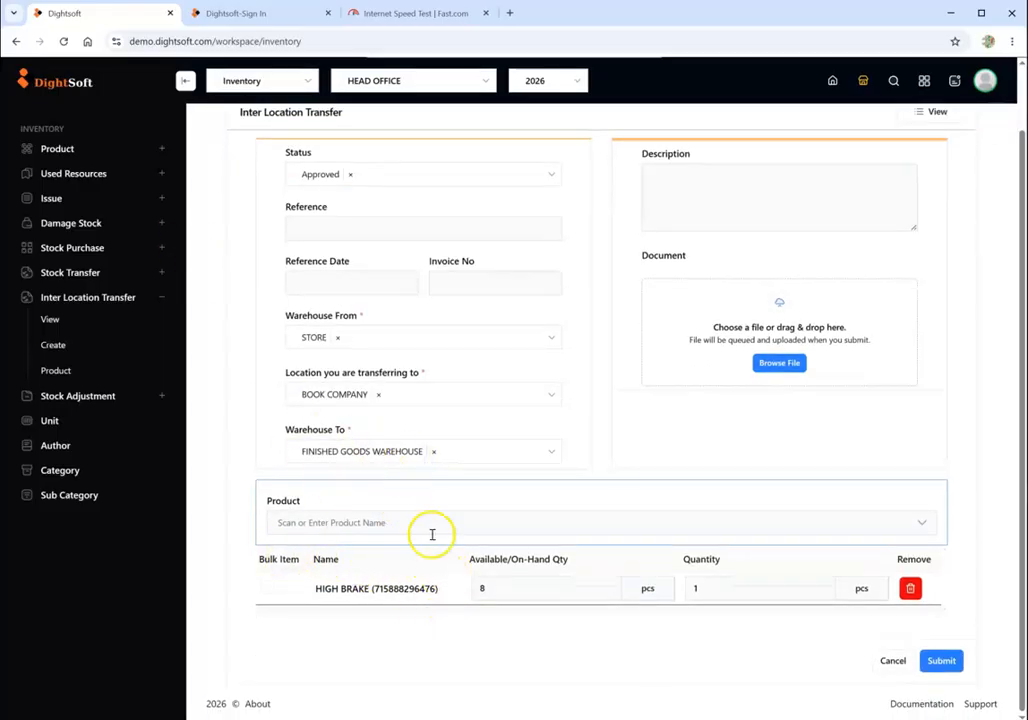
pyautogui.scroll(1, 395, 477)
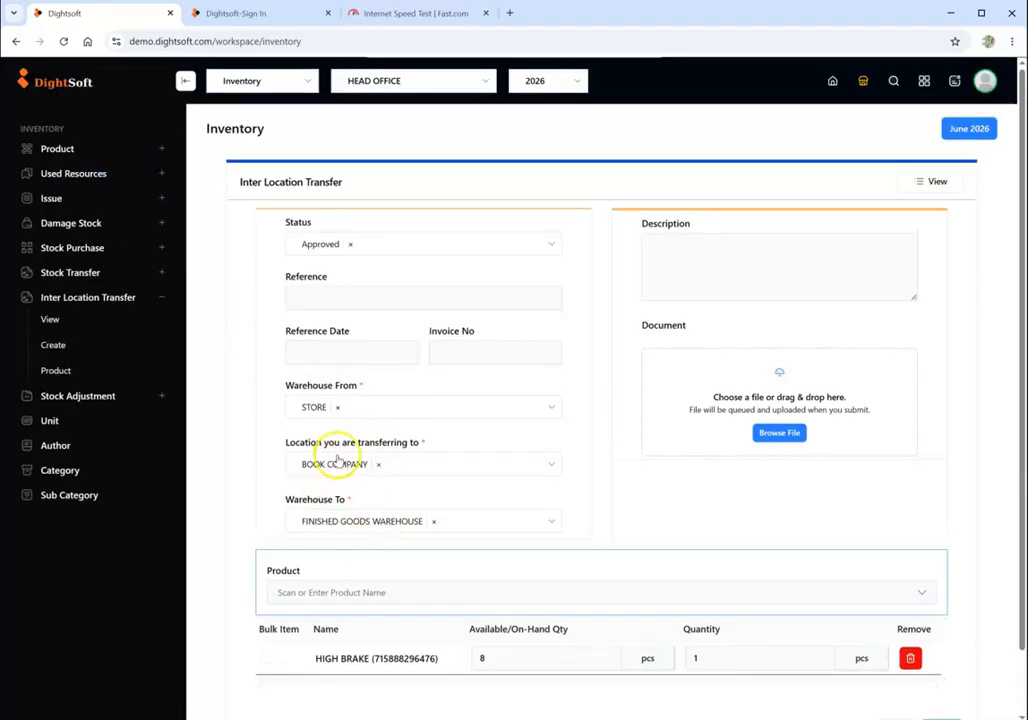
# - Remove the HIGH BRAKE line from the inter location transfer
pyautogui.click(92, 150)
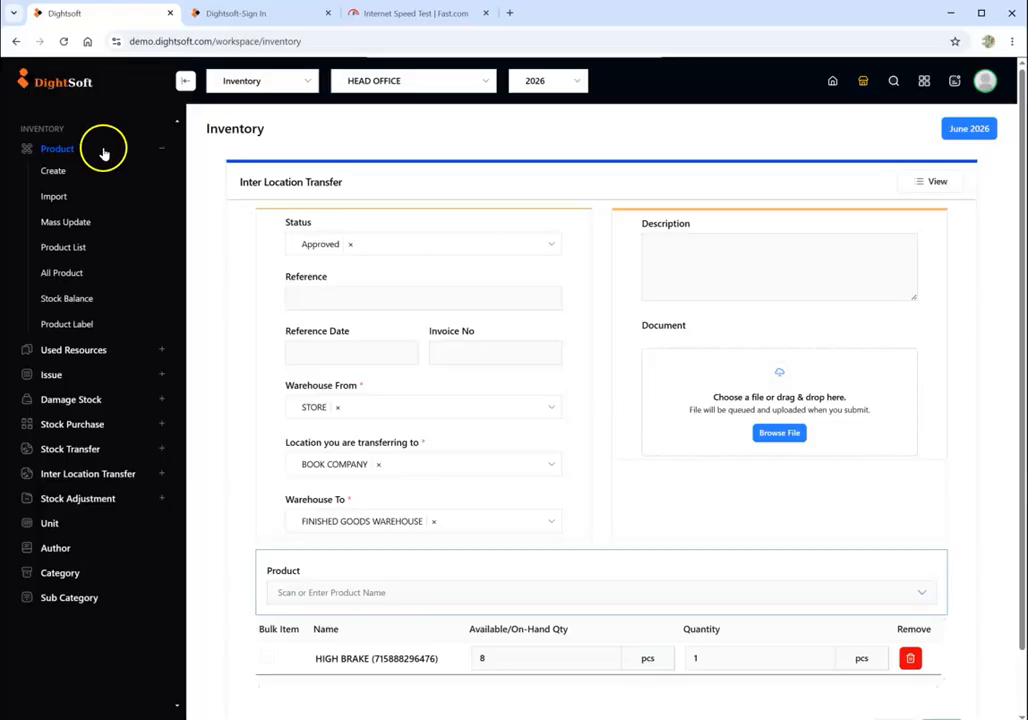
pyautogui.scroll(-2, 119, 251)
pyautogui.scroll(2, 110, 240)
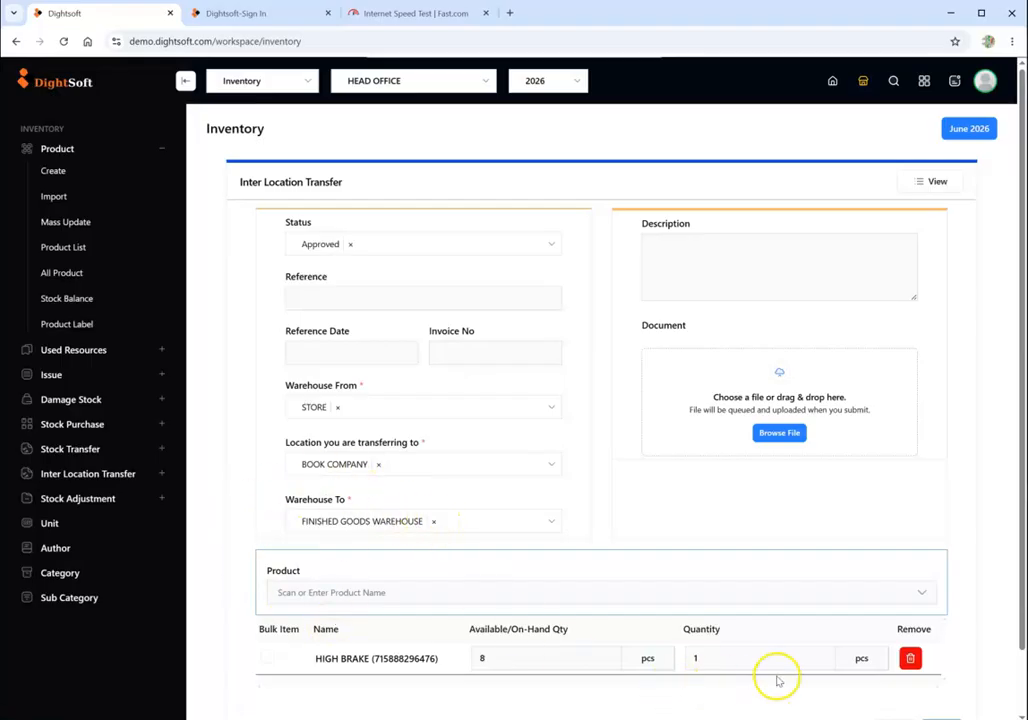
pyautogui.scroll(-1, 872, 613)
pyautogui.click(910, 589)
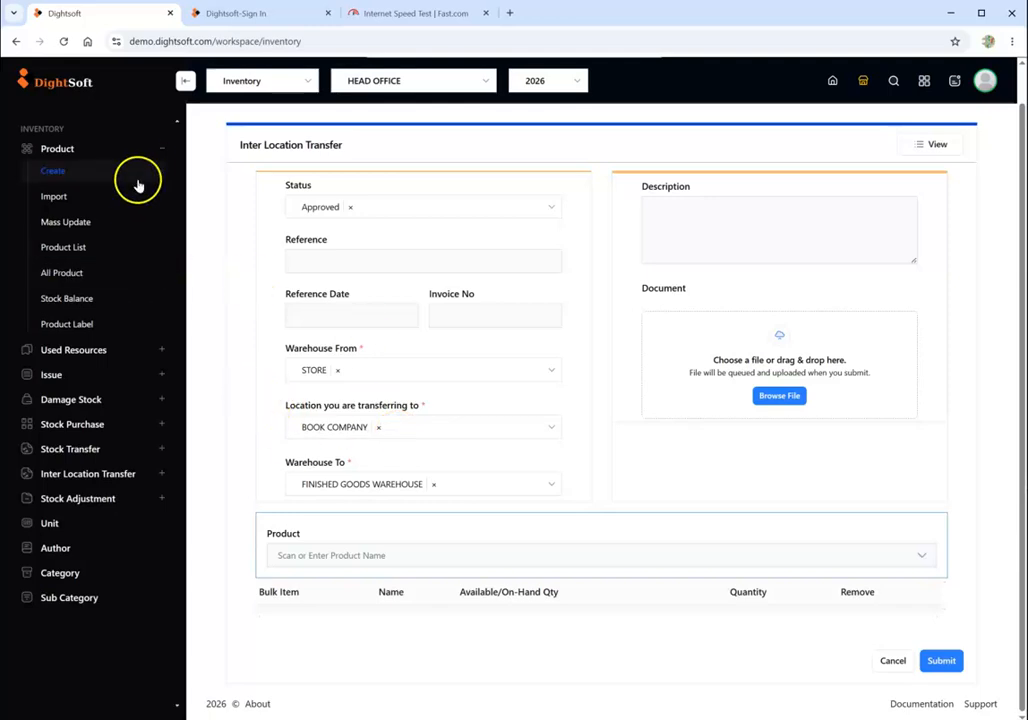
pyautogui.click(159, 151)
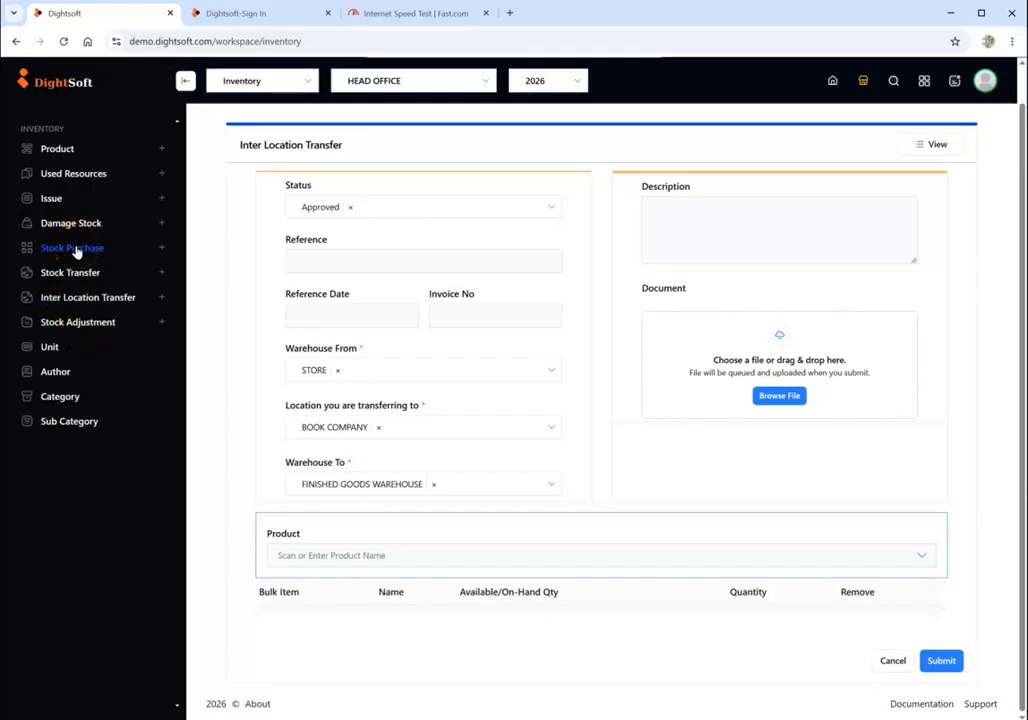
pyautogui.click(70, 180)
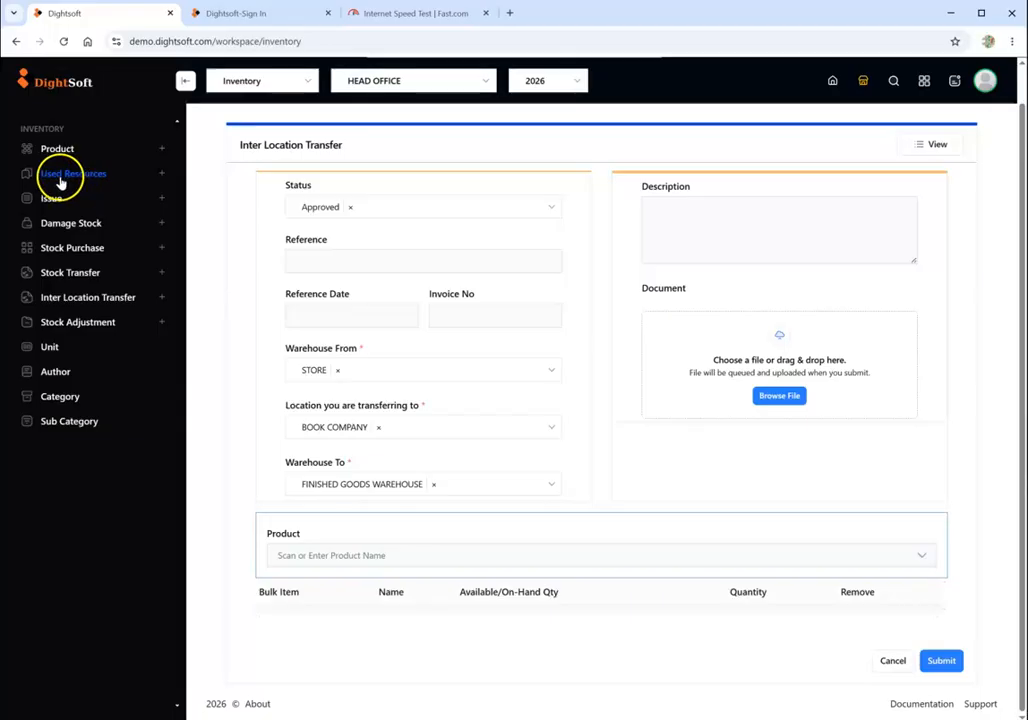
# - Use the global search to find the product HIGH BRAKE and open its details
pyautogui.scroll(1, 760, 160)
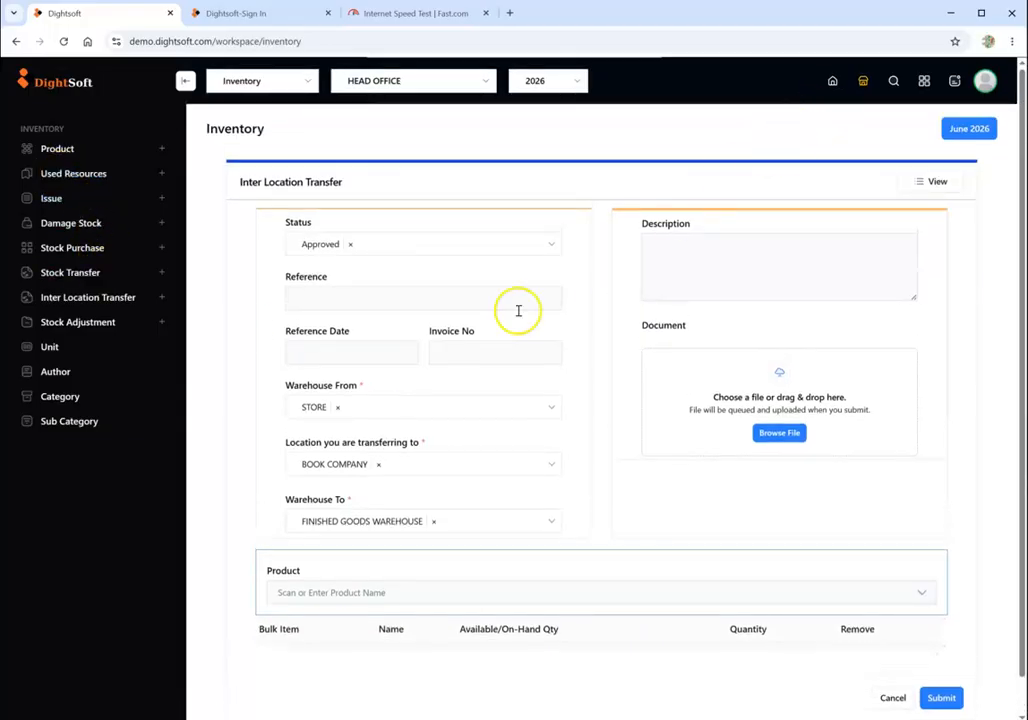
pyautogui.click(894, 86)
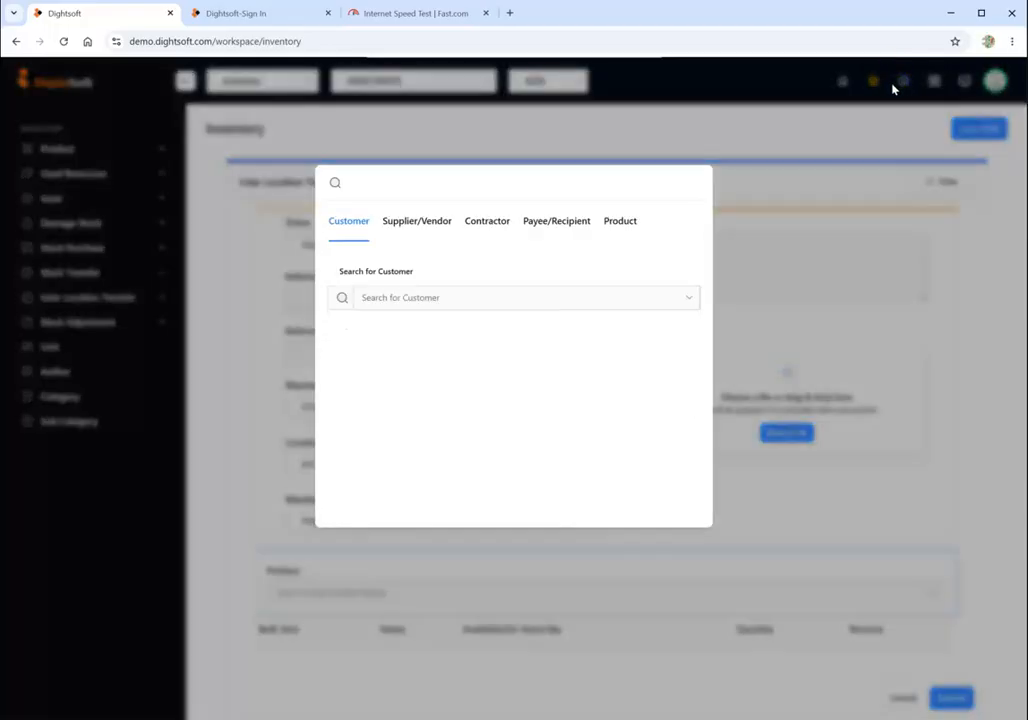
pyautogui.click(466, 300)
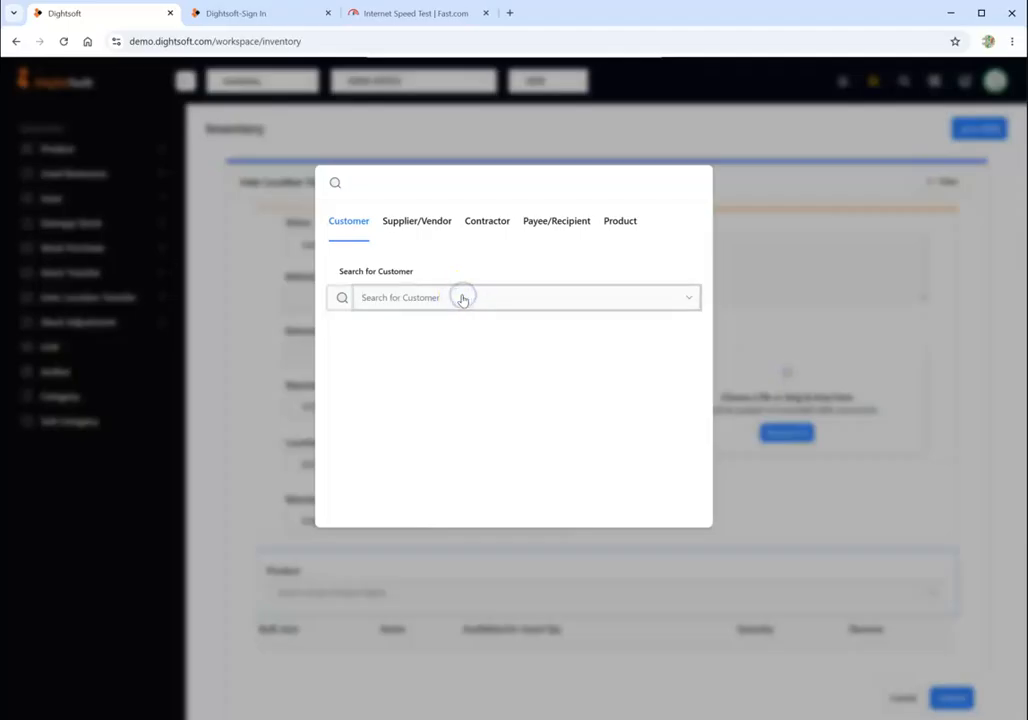
pyautogui.click(616, 222)
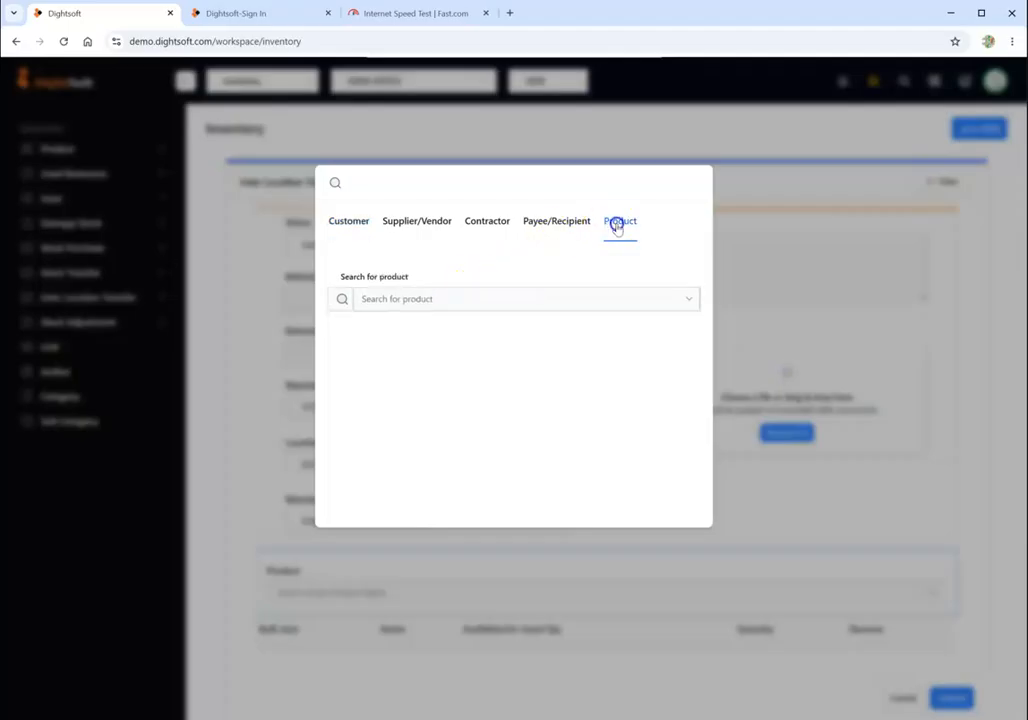
pyautogui.click(479, 298)
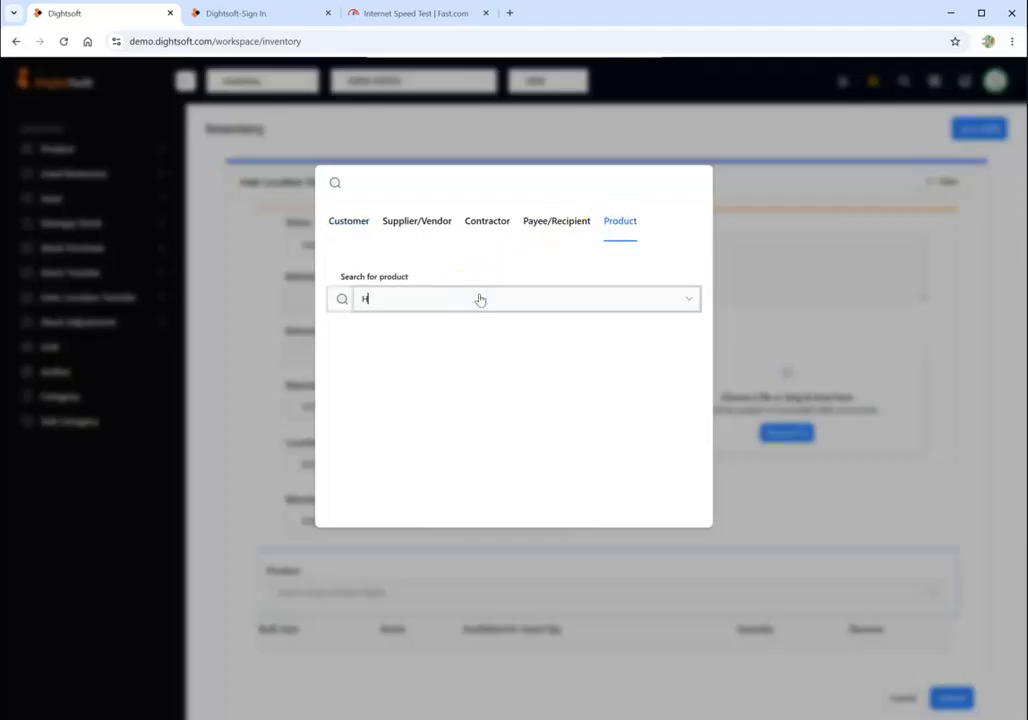
pyautogui.click(457, 333)
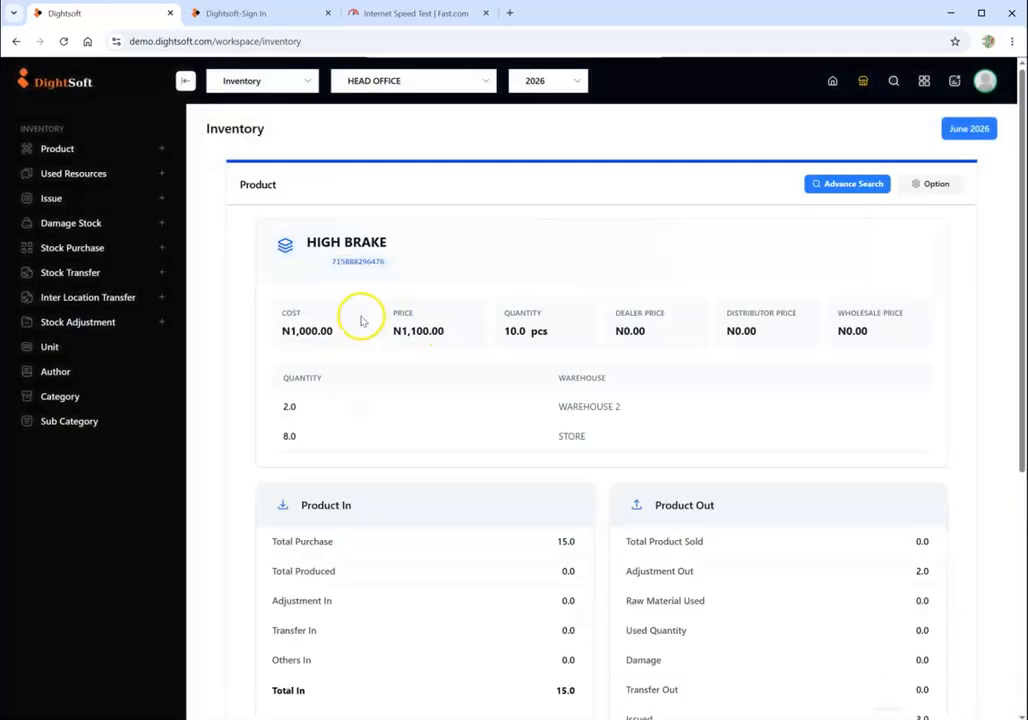
# - Examine HIGH BRAKE's cost, warehouse quantities, Product In and Product Out figures, and transaction history
pyautogui.doubleClick(317, 332)
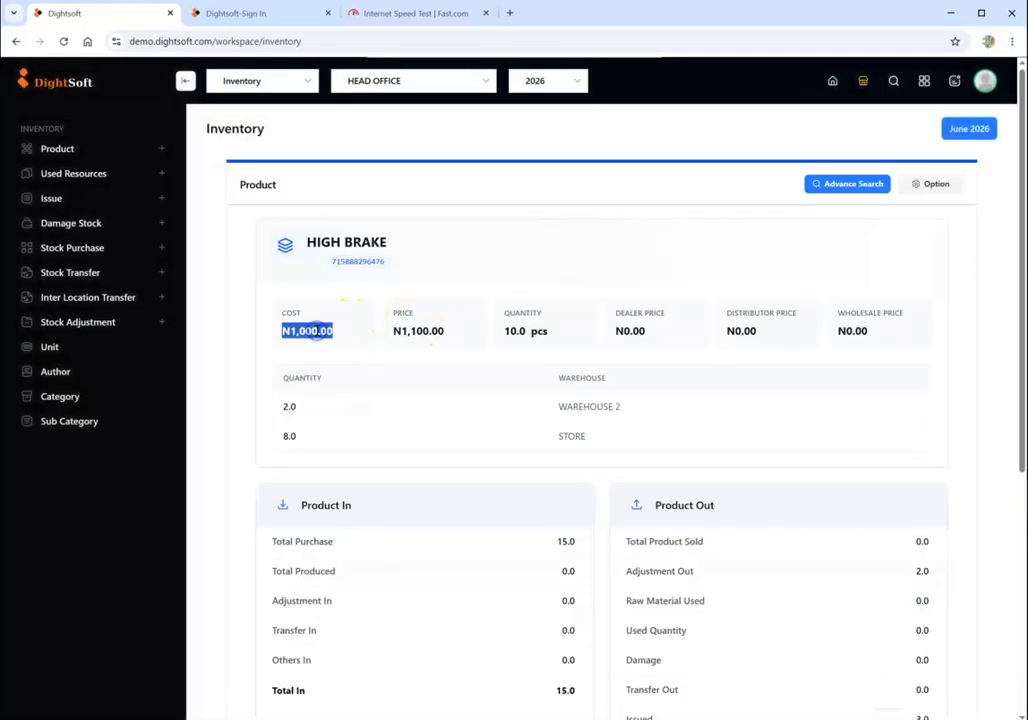
pyautogui.click(289, 408)
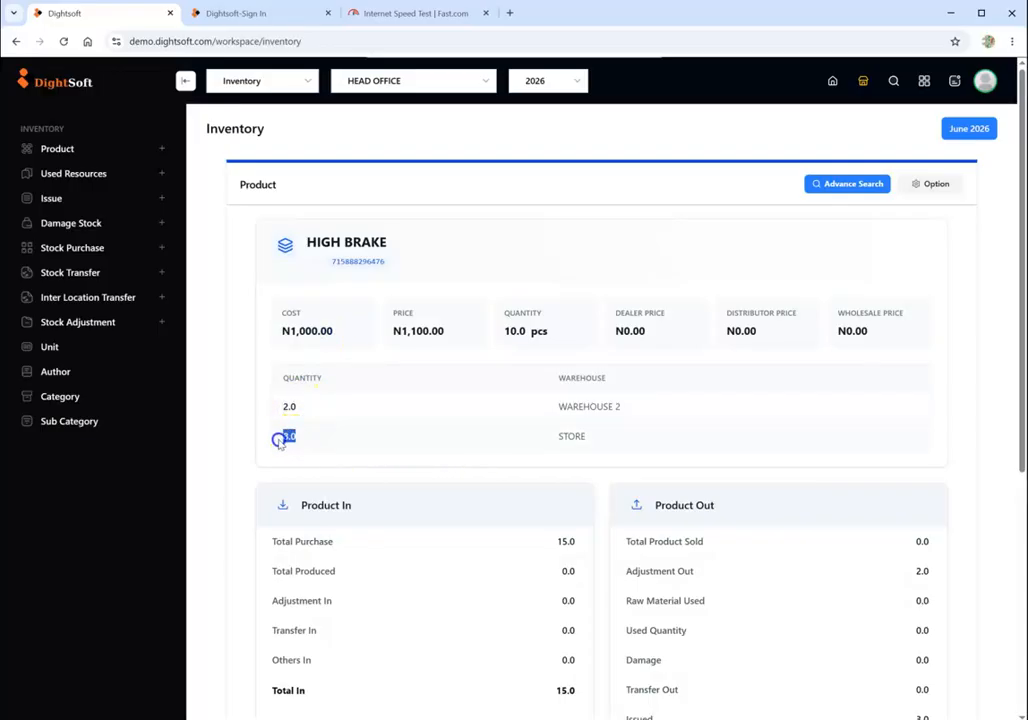
pyautogui.scroll(-2, 557, 420)
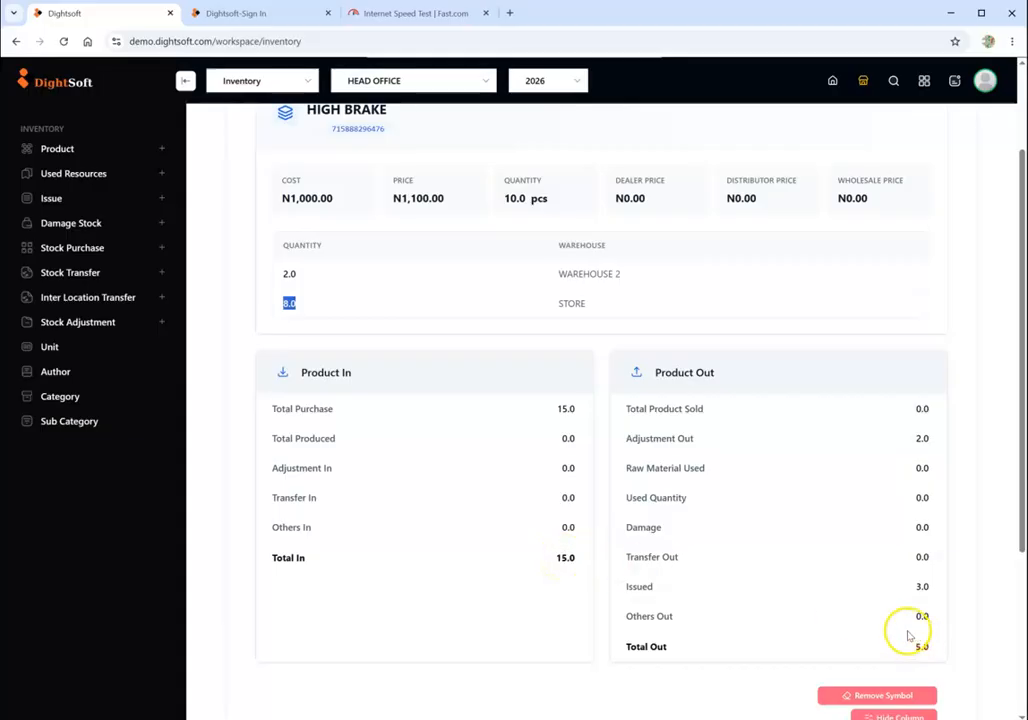
pyautogui.click(916, 441)
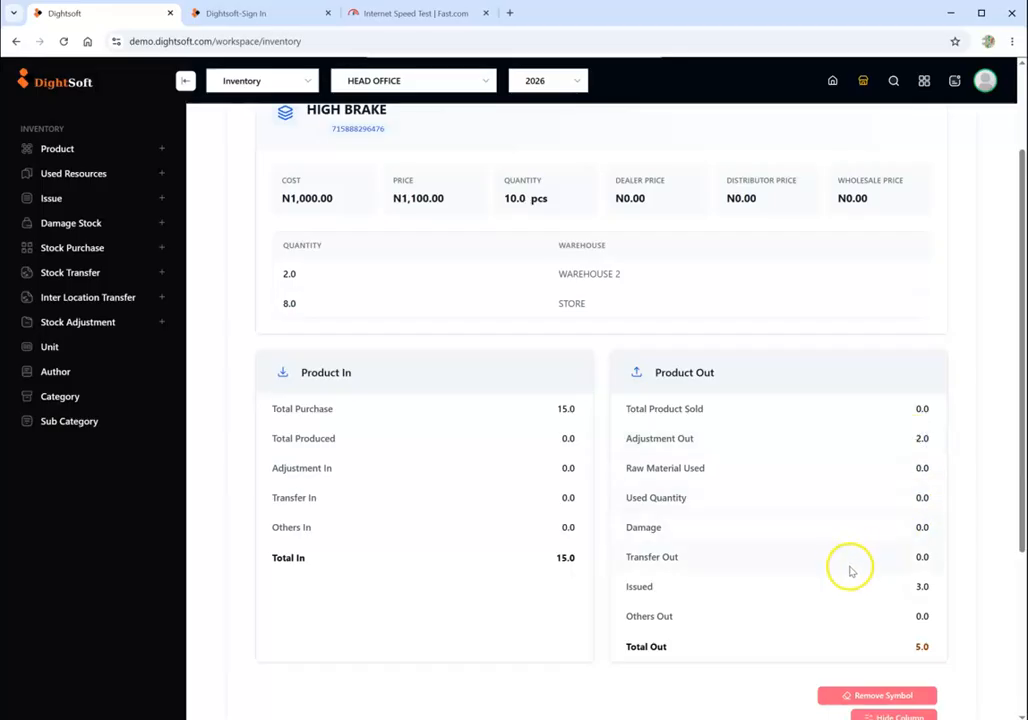
pyautogui.scroll(-3, 925, 585)
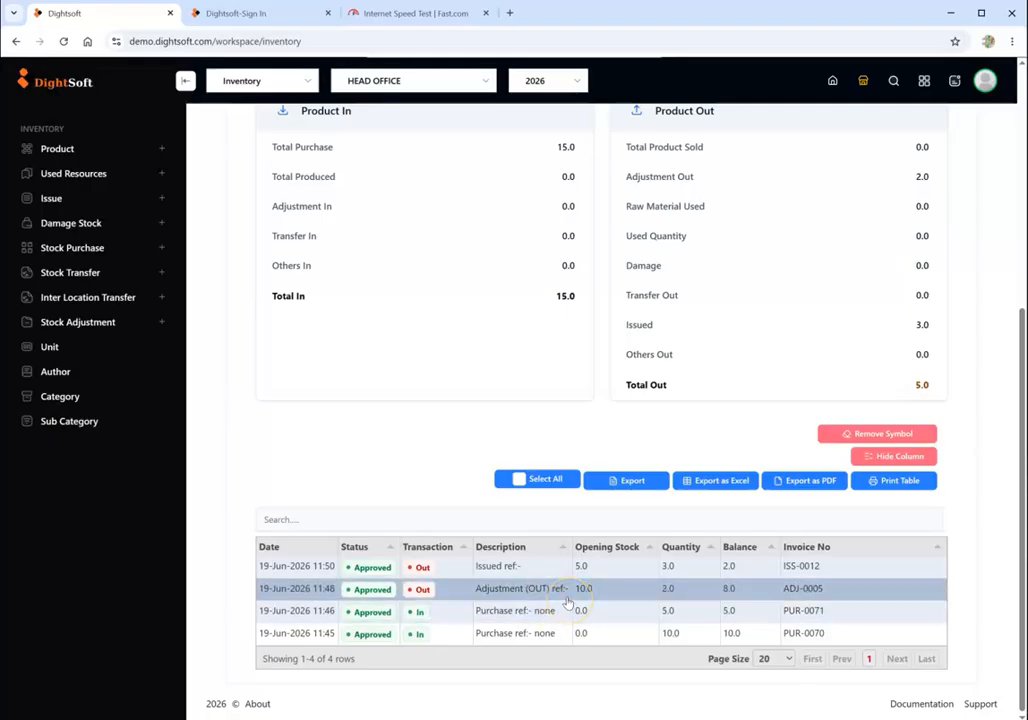
# - Review the opening stock, quantity and balance of HIGH BRAKE's purchase, adjustment and issue transactions
pyautogui.scroll(1, 567, 601)
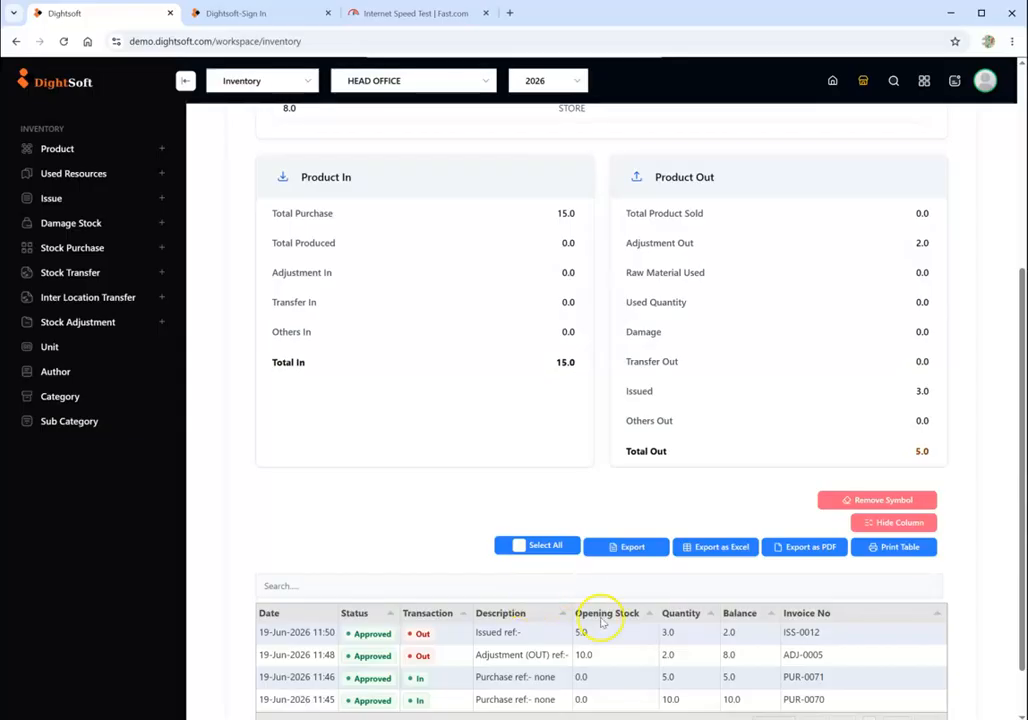
pyautogui.scroll(-1, 601, 620)
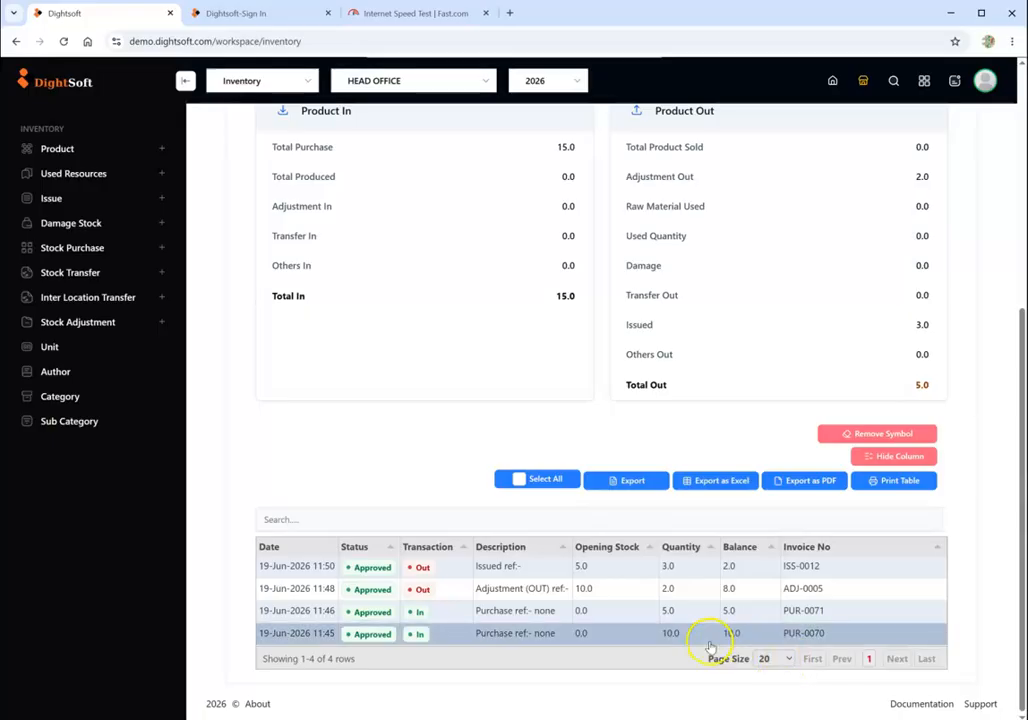
pyautogui.click(548, 597)
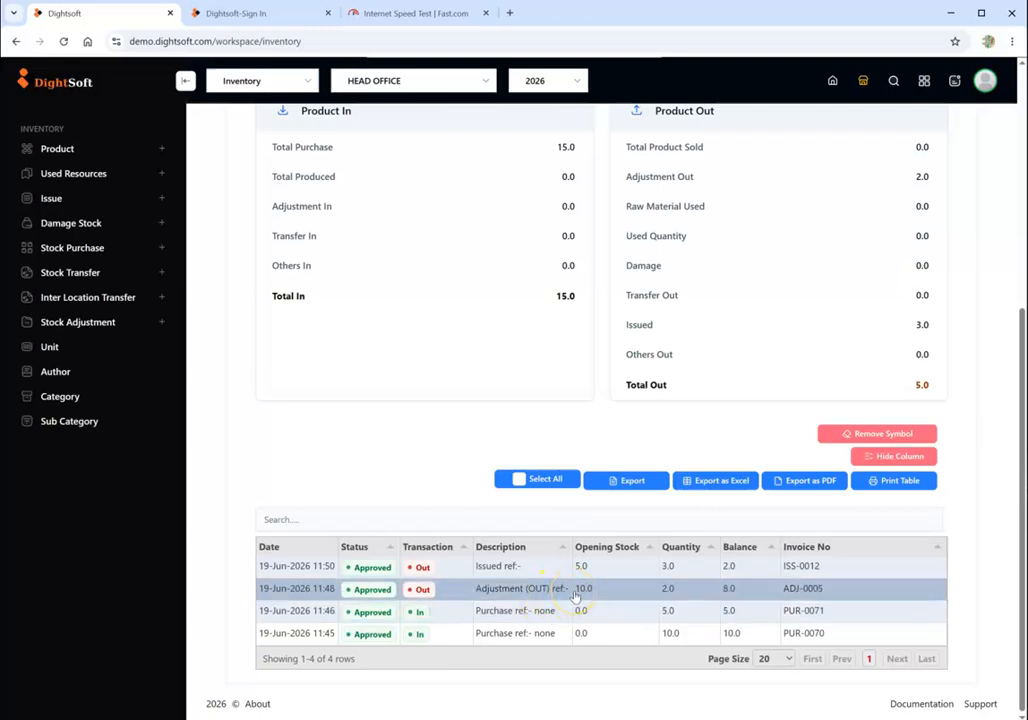
pyautogui.click(525, 567)
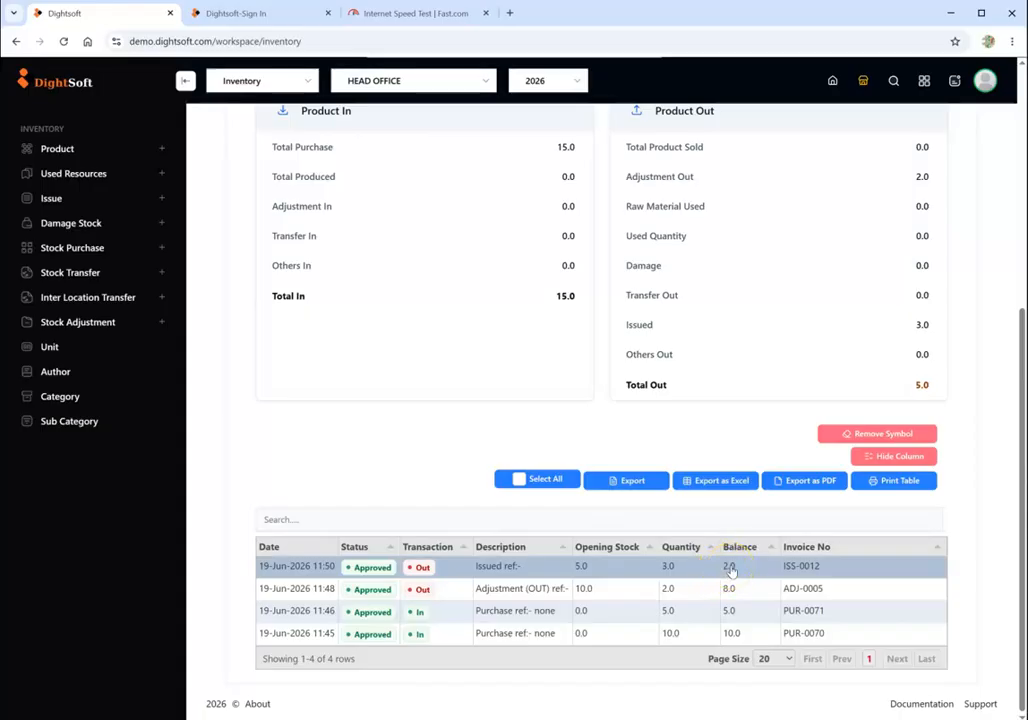
pyautogui.scroll(5, 700, 520)
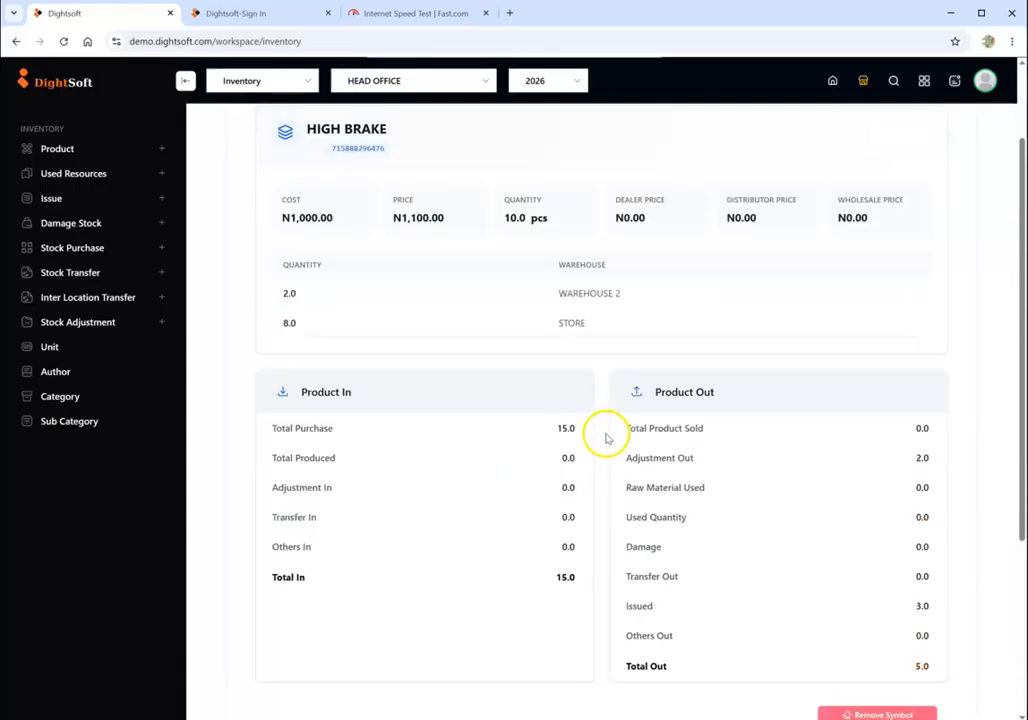
# - Use the global product search to open HMD NOKIA 150 and examine its prices, quantity, Product In and Product Out figures
pyautogui.click(893, 84)
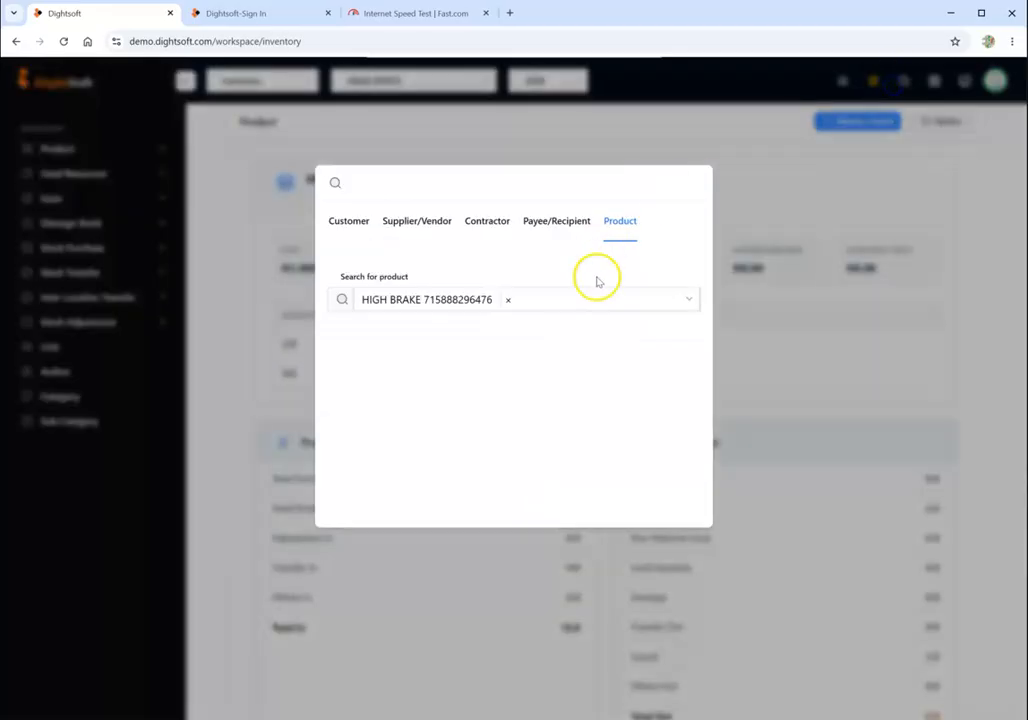
pyautogui.click(569, 290)
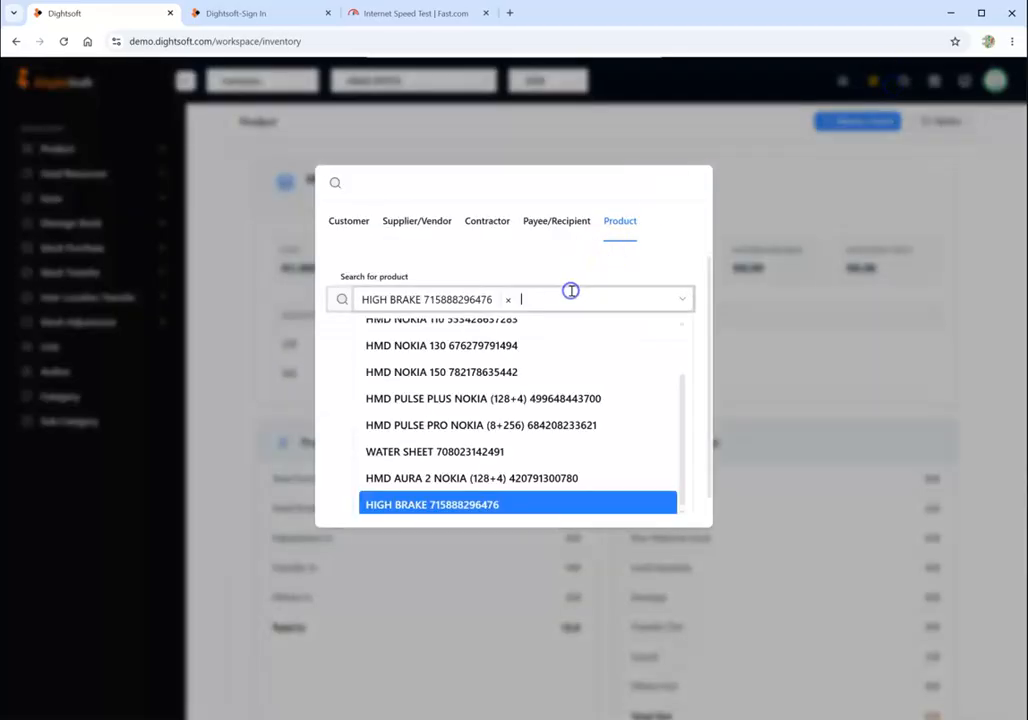
pyautogui.click(514, 371)
pyautogui.scroll(-2, 574, 425)
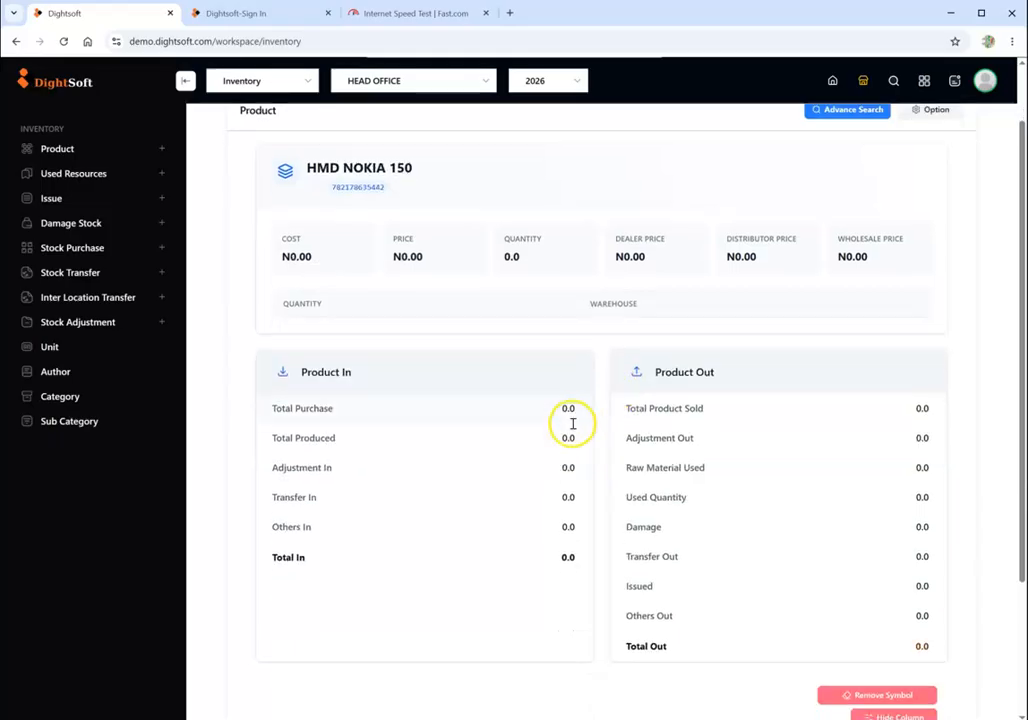
pyautogui.scroll(3, 569, 430)
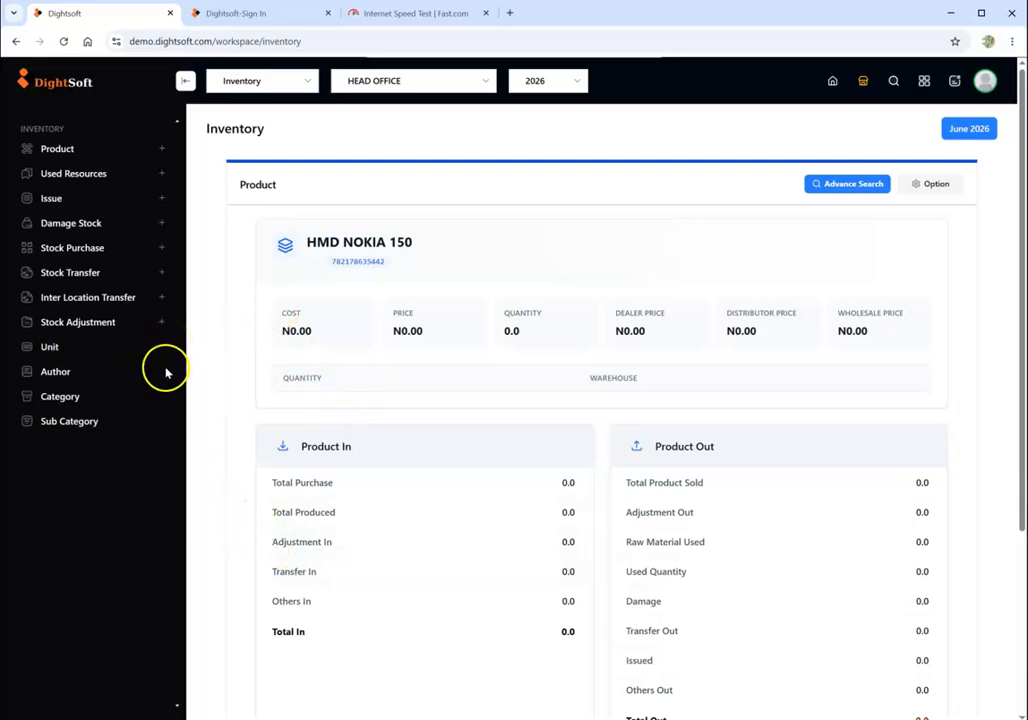
pyautogui.scroll(-1, 158, 385)
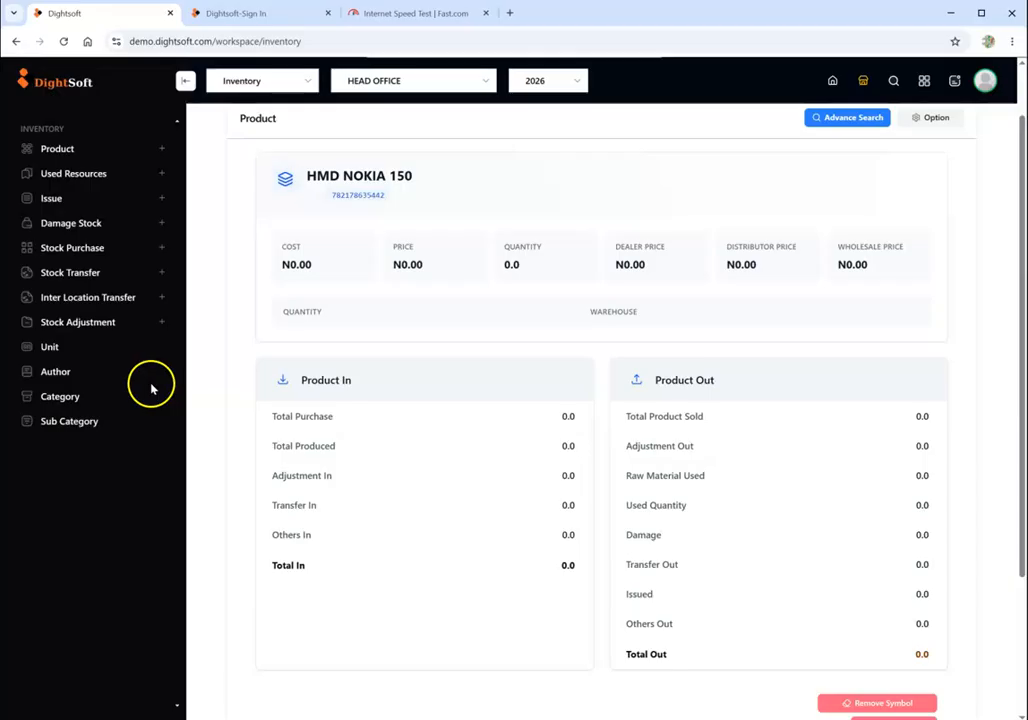